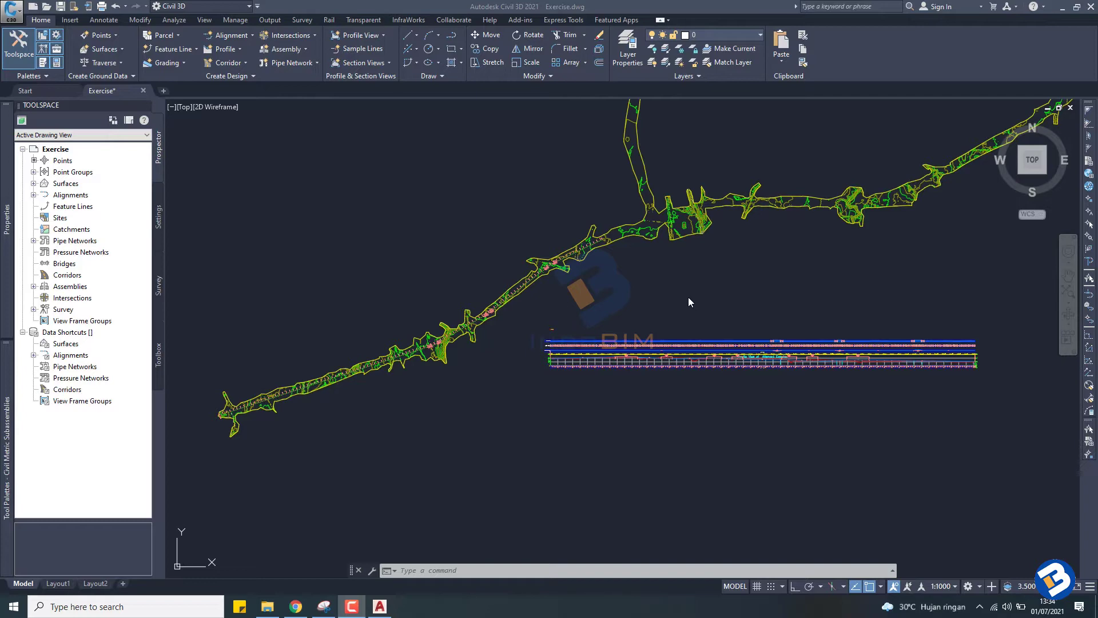
Step: Start a new road corridor and rename it Corridor Exercise
scroll(379, 368, up, 3)
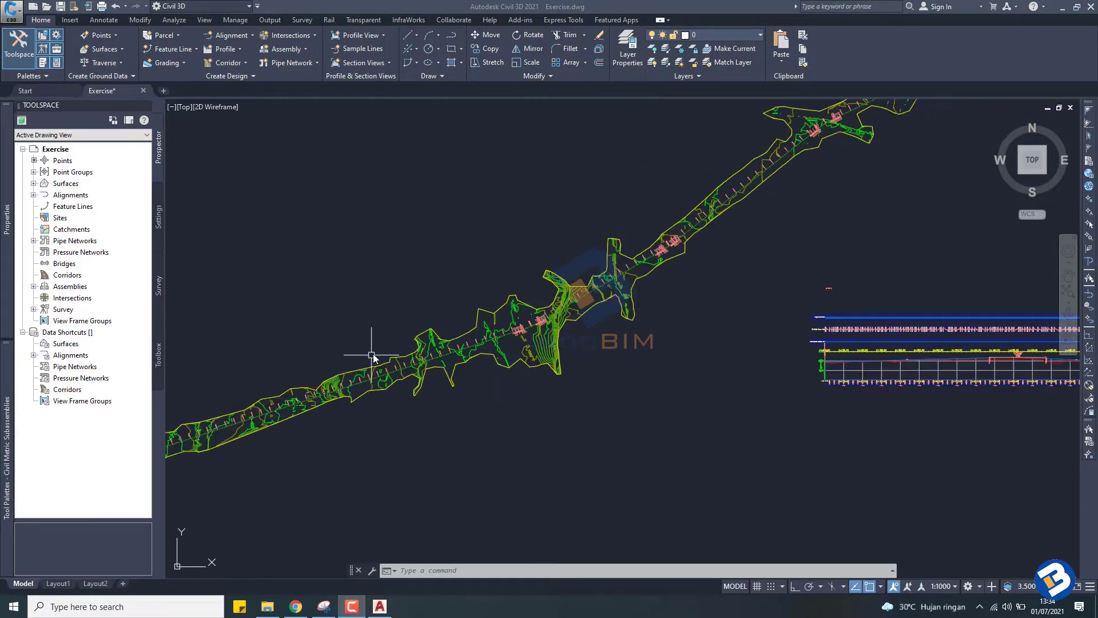
scroll(400, 363, up, 2)
scroll(403, 365, down, 3)
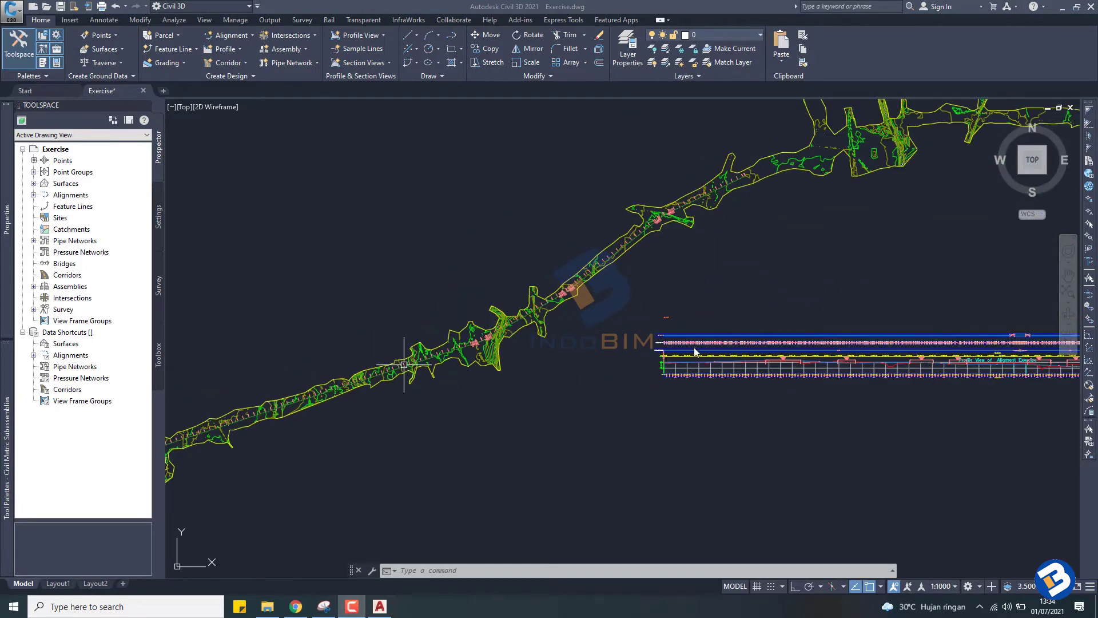
scroll(692, 350, up, 2)
scroll(689, 352, up, 2)
scroll(629, 378, up, 2)
scroll(558, 410, up, 2)
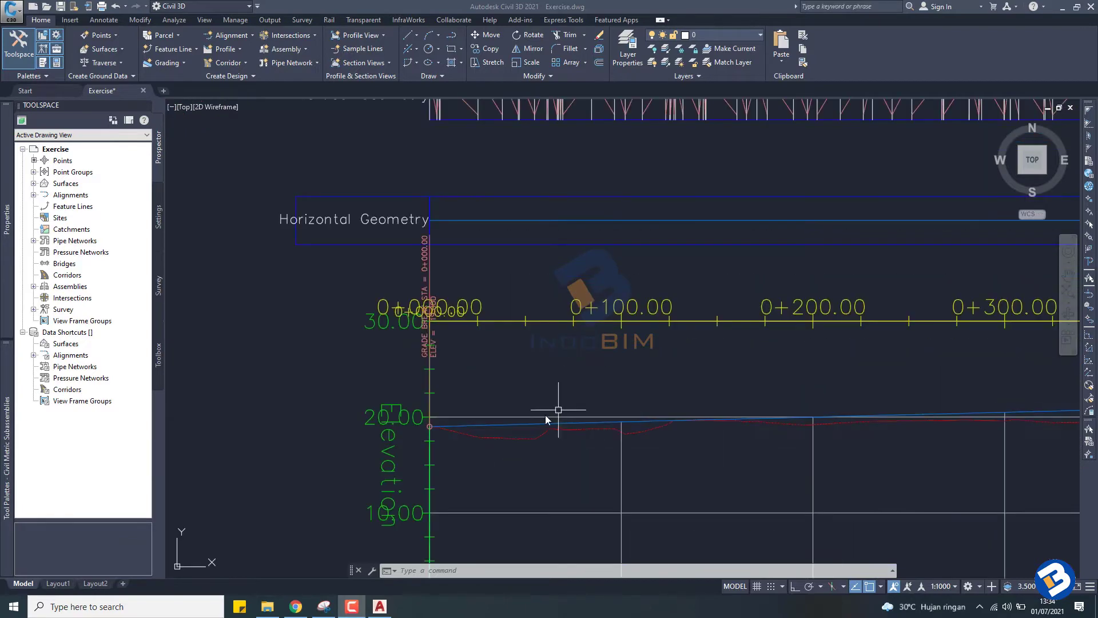
scroll(558, 410, down, 4)
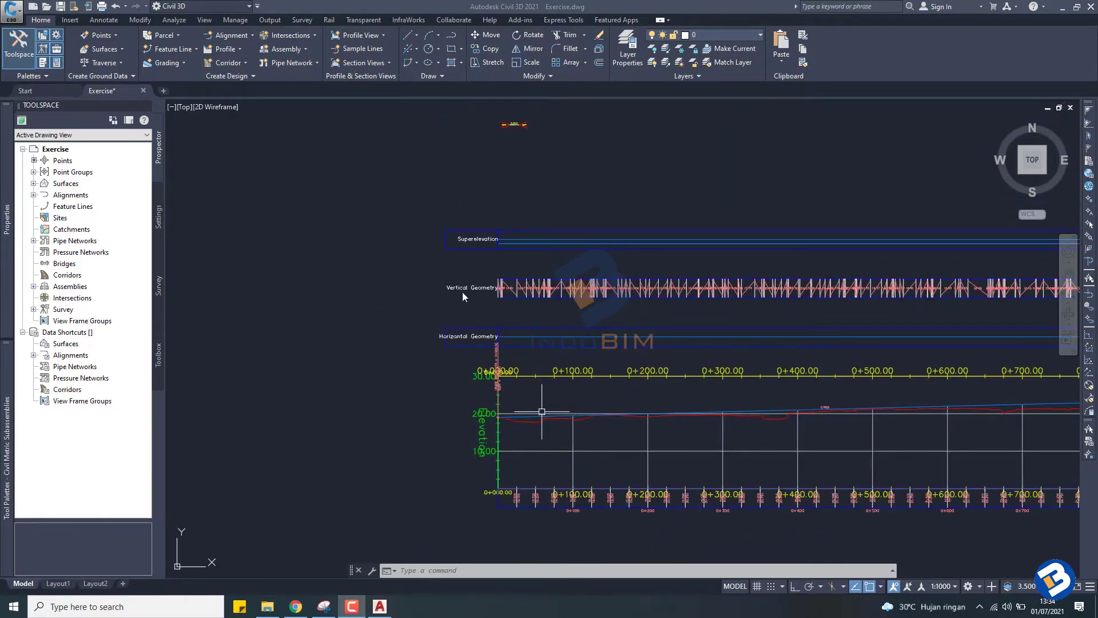
scroll(457, 280, up, 2)
scroll(463, 249, up, 1)
scroll(474, 212, down, 3)
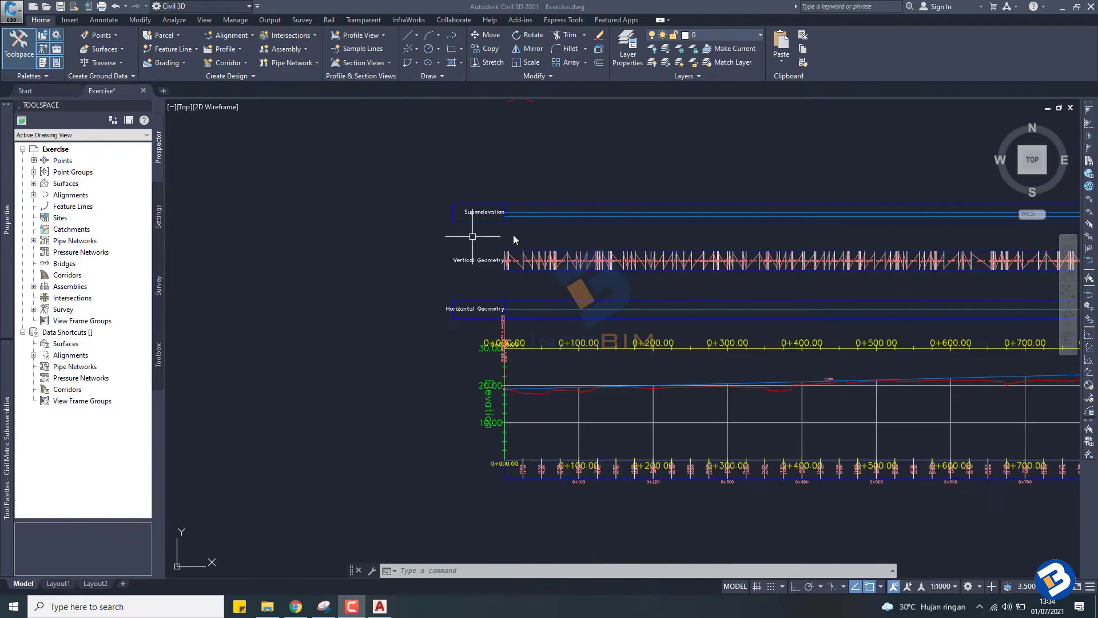
scroll(513, 238, down, 4)
scroll(514, 173, up, 6)
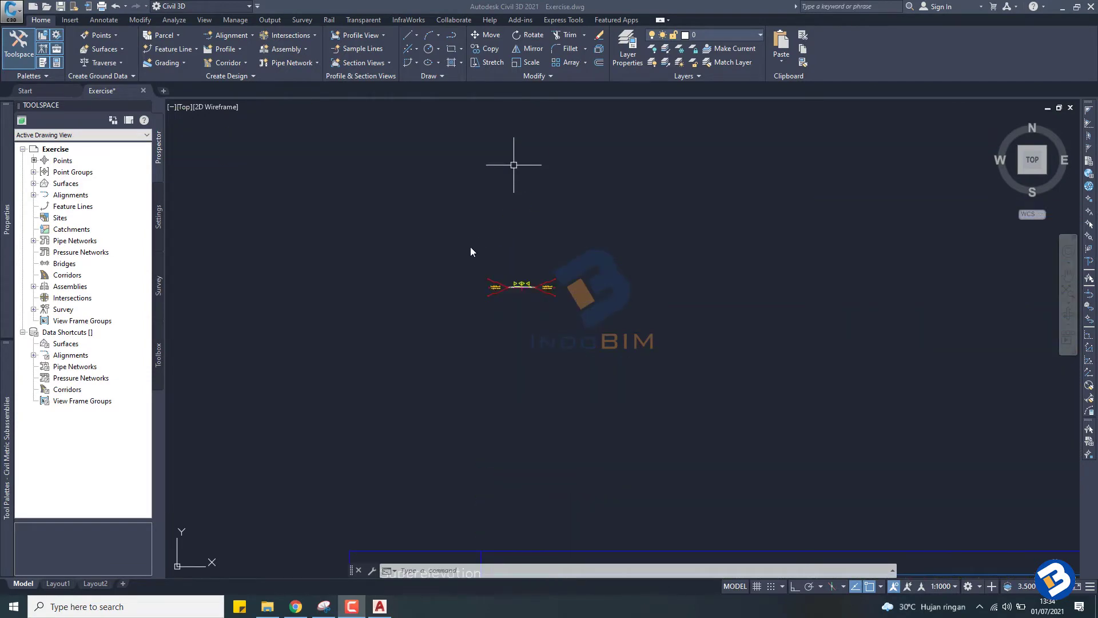
scroll(538, 283, up, 3)
scroll(538, 283, up, 1)
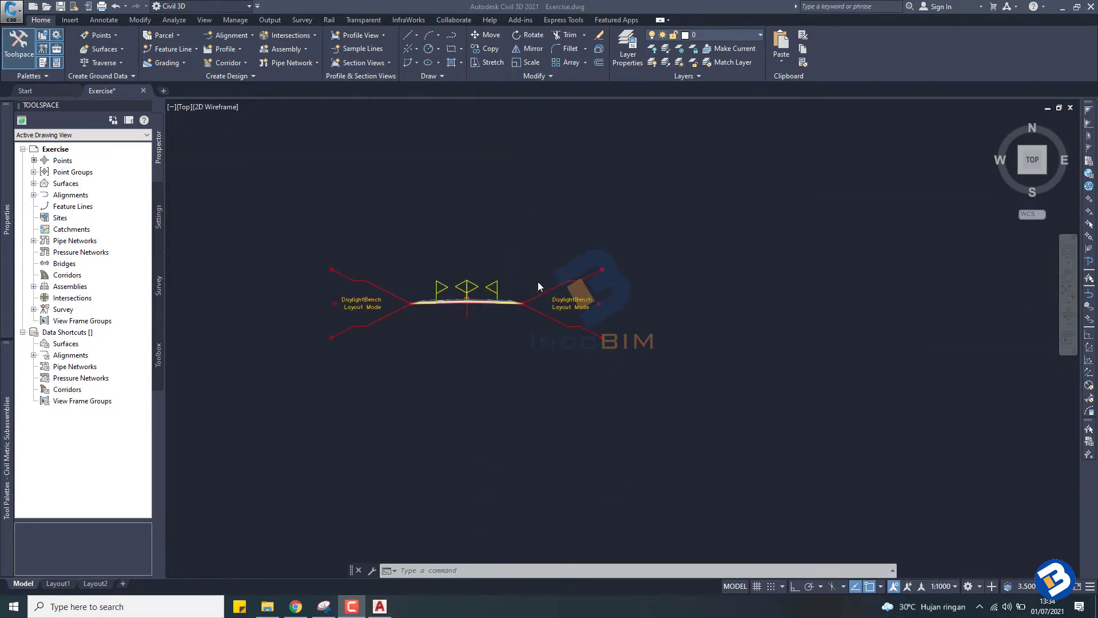
scroll(538, 283, down, 5)
scroll(538, 283, down, 2)
scroll(538, 284, down, 2)
scroll(538, 283, down, 1)
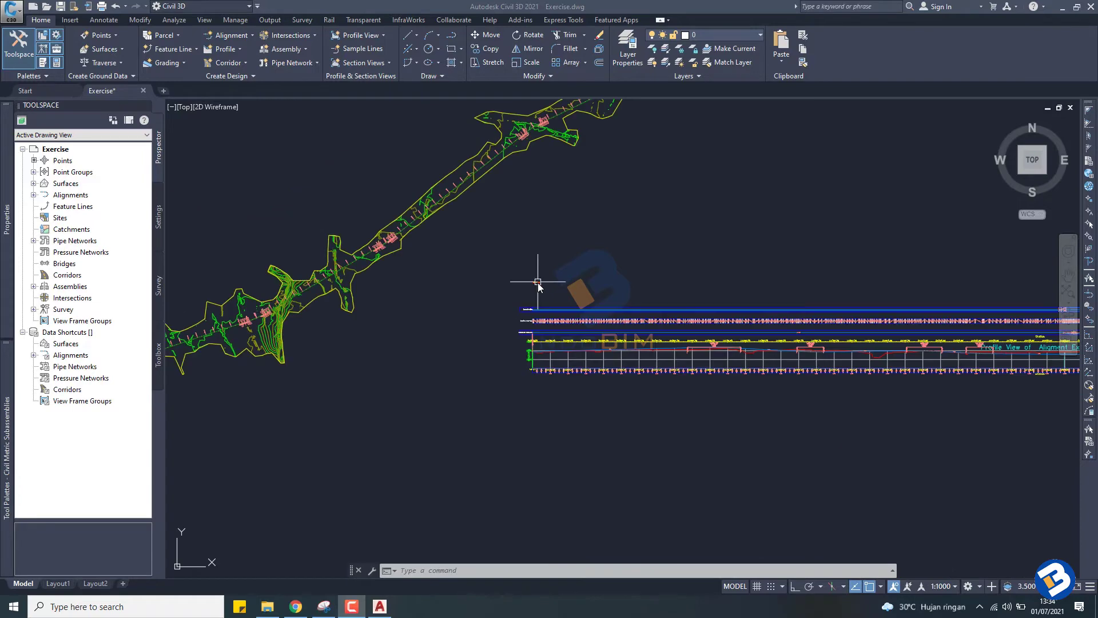
scroll(538, 281, down, 1)
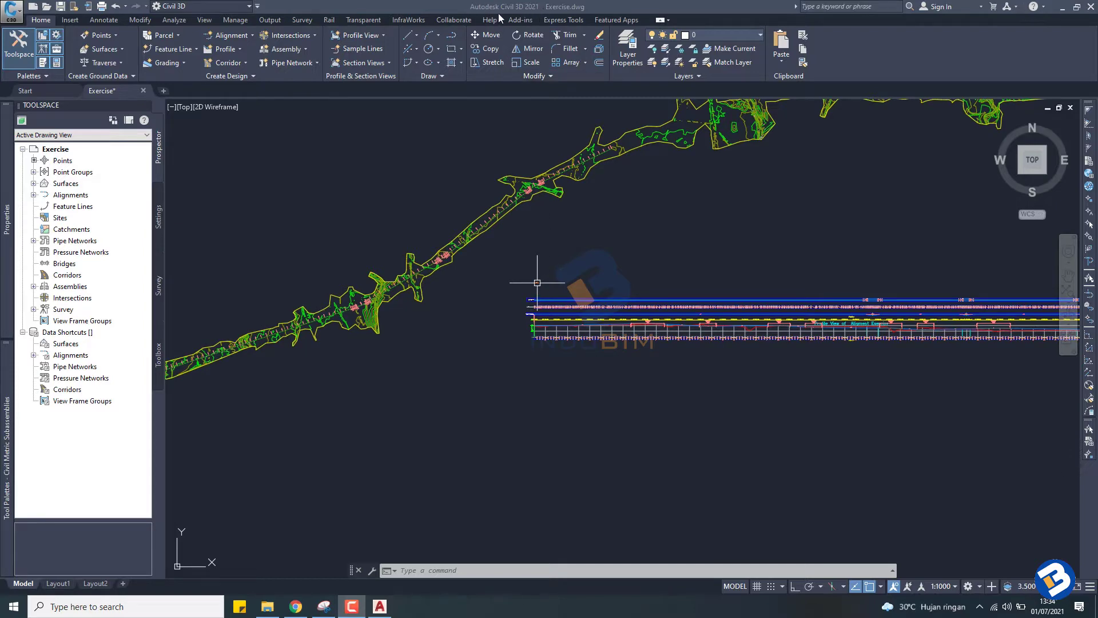
scroll(537, 280, up, 3)
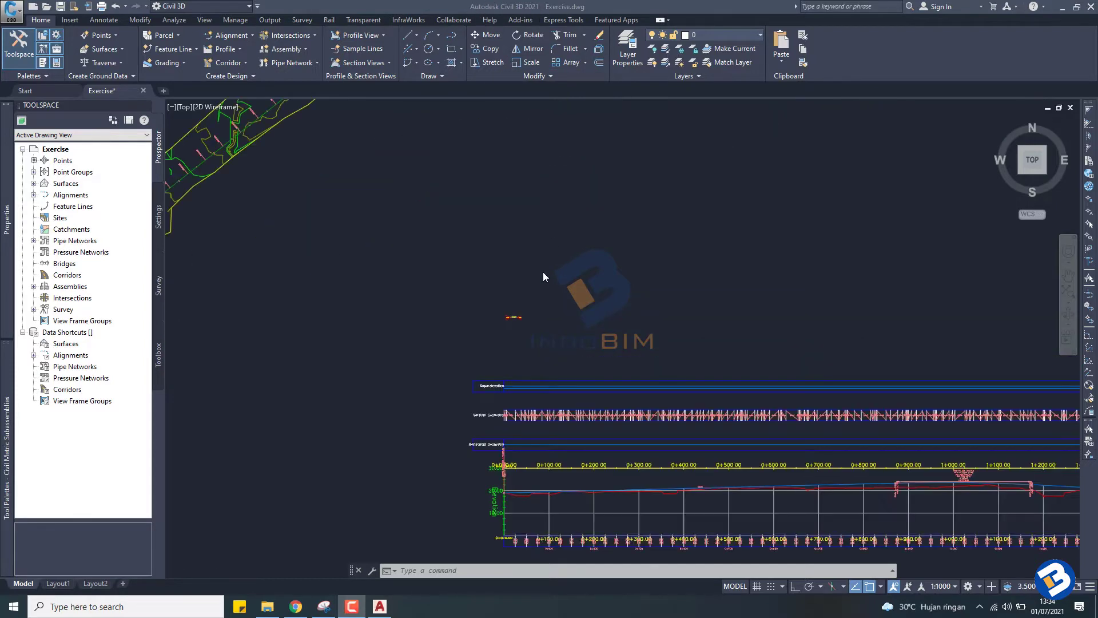
scroll(542, 273, up, 2)
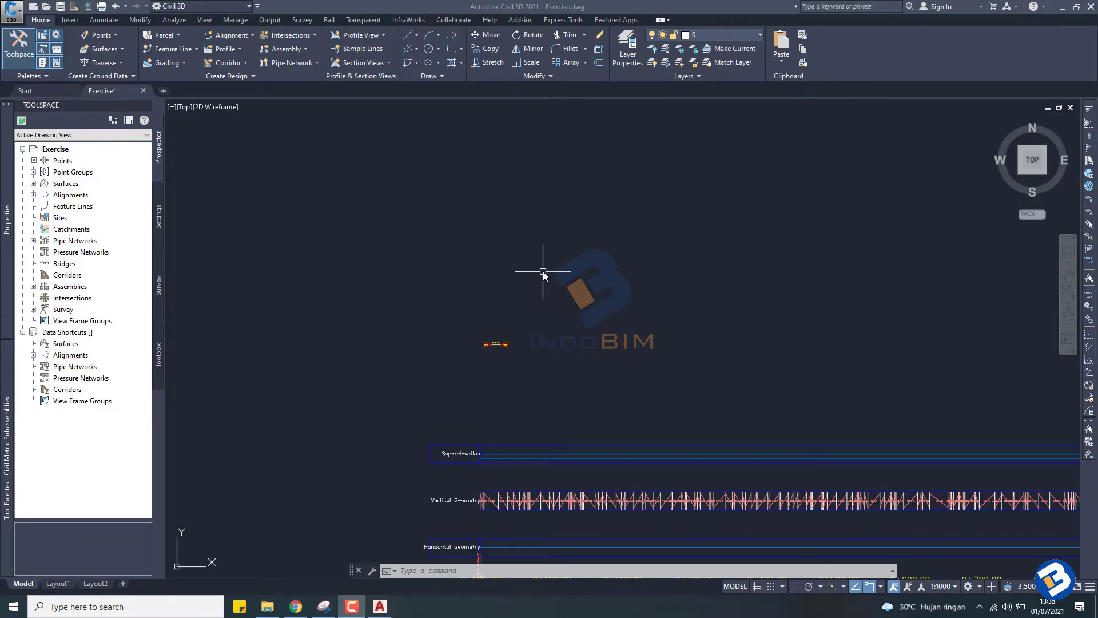
scroll(588, 265, down, 5)
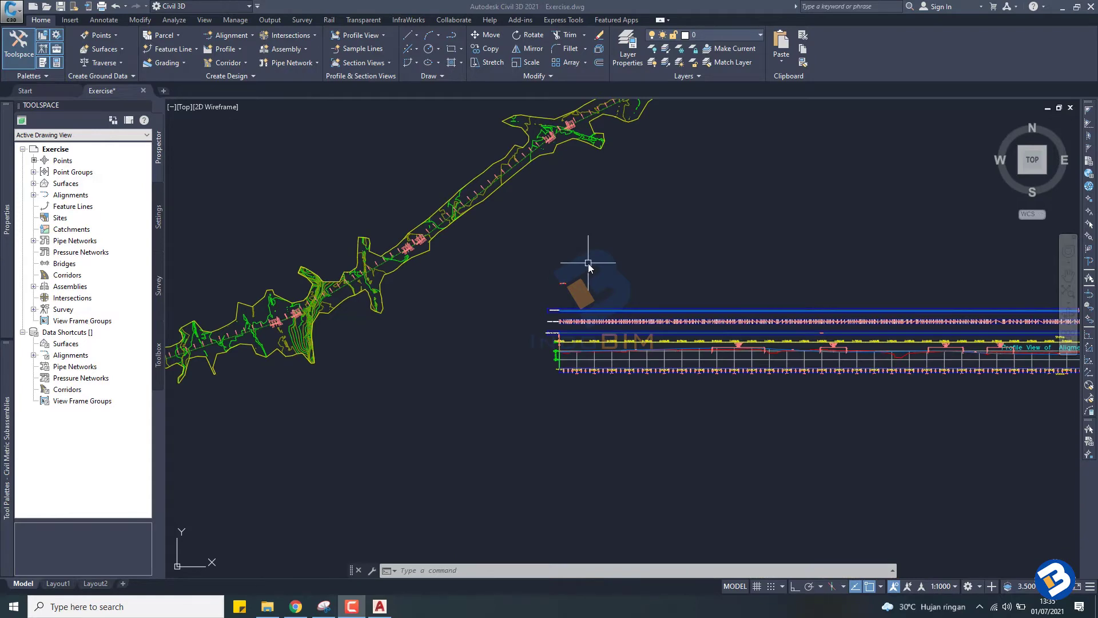
scroll(588, 265, down, 1)
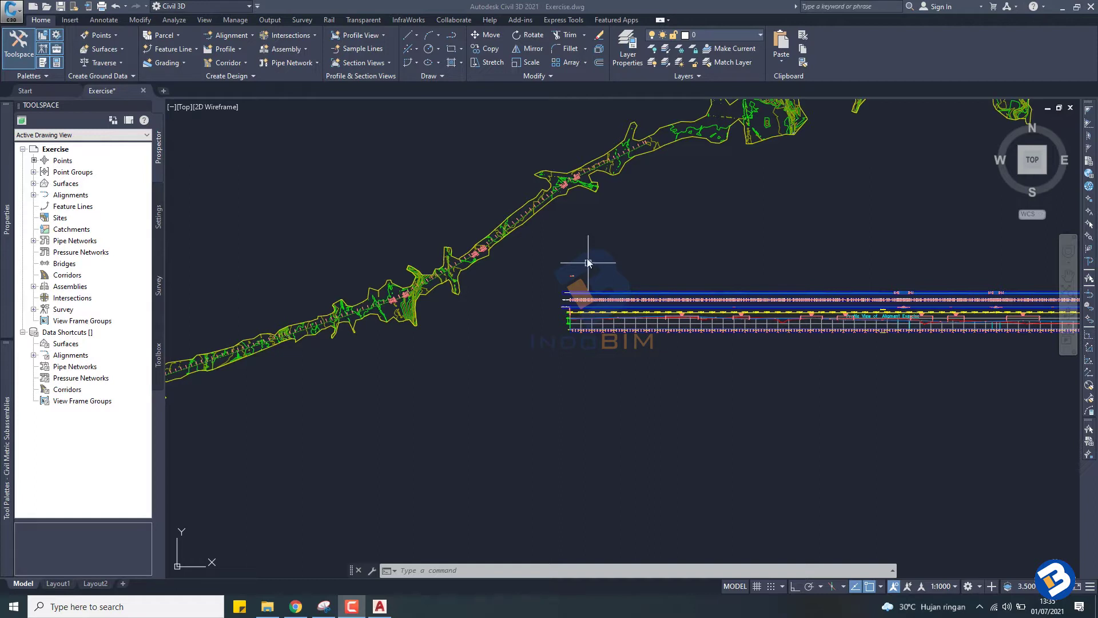
click(244, 63)
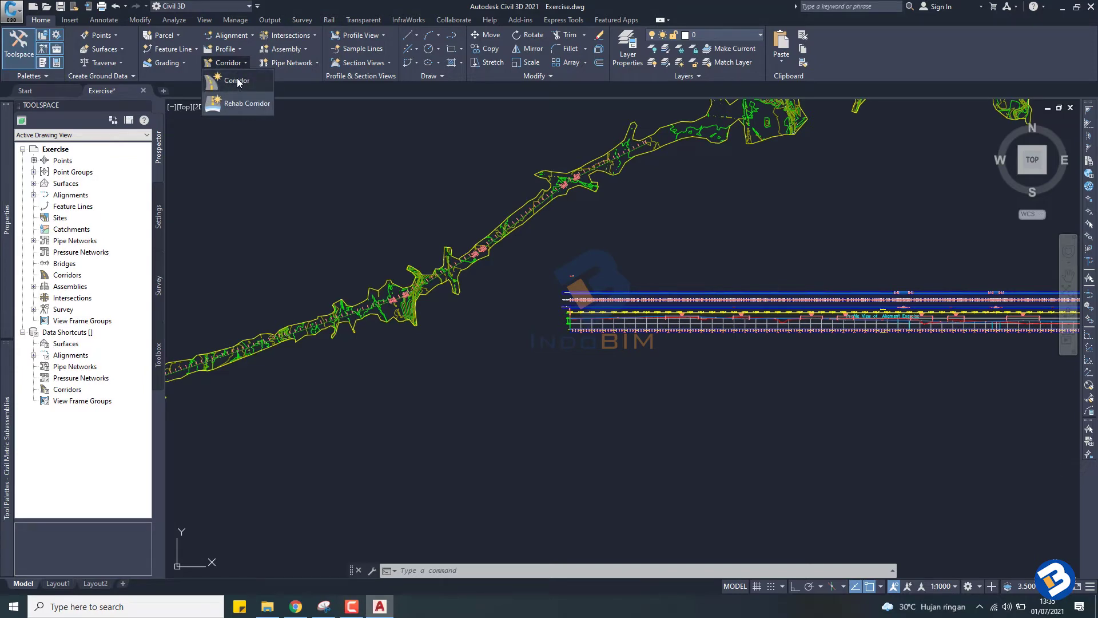
click(239, 84)
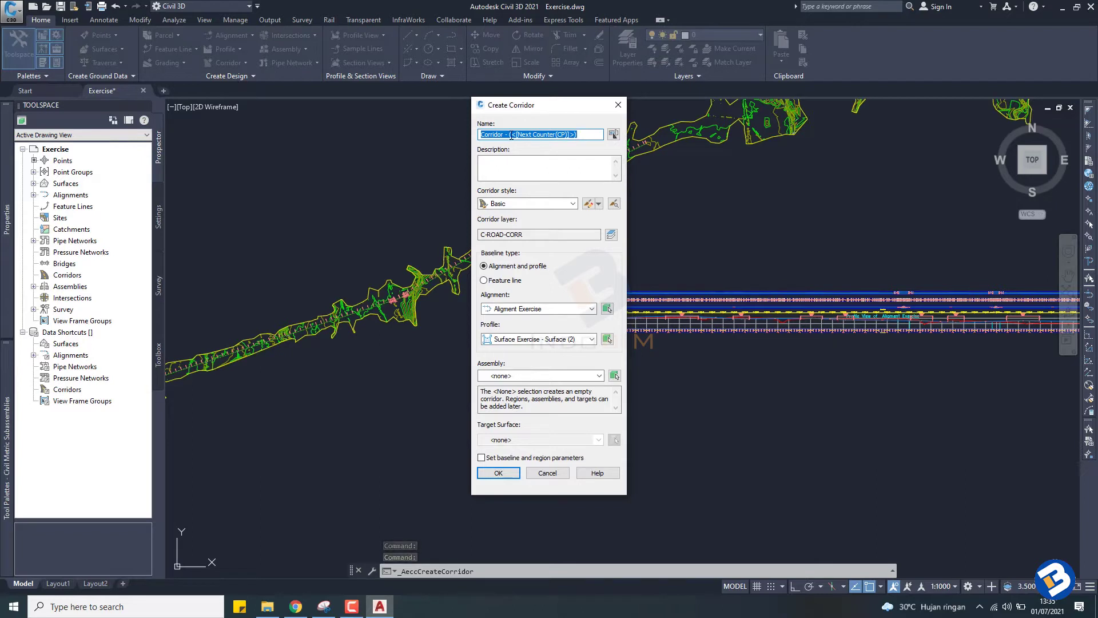
drag(506, 138, 619, 133)
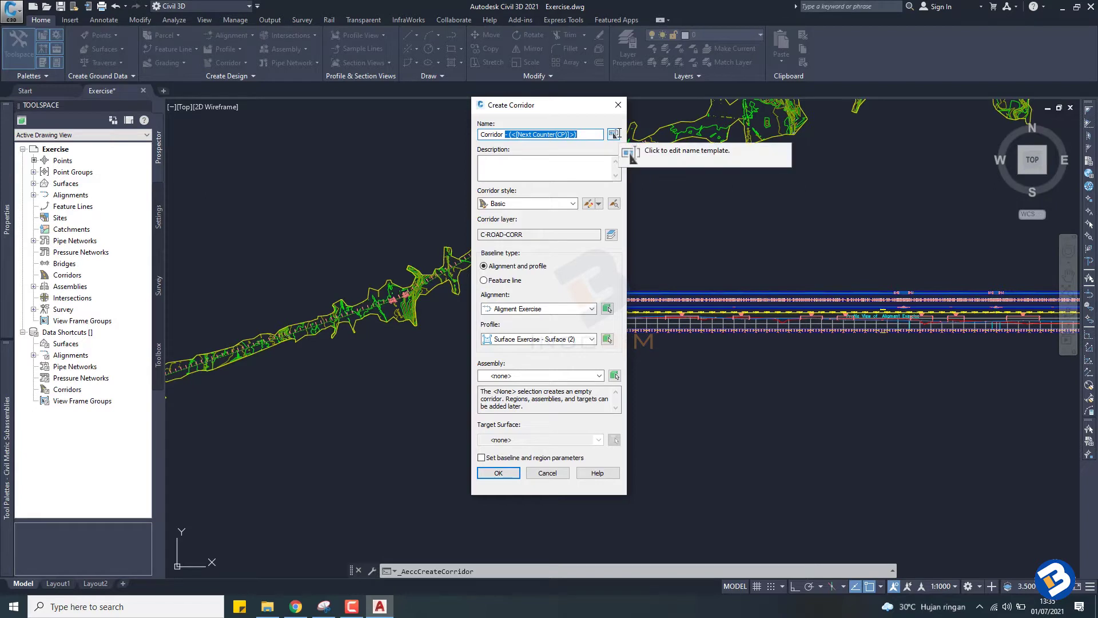
text(Exercise)
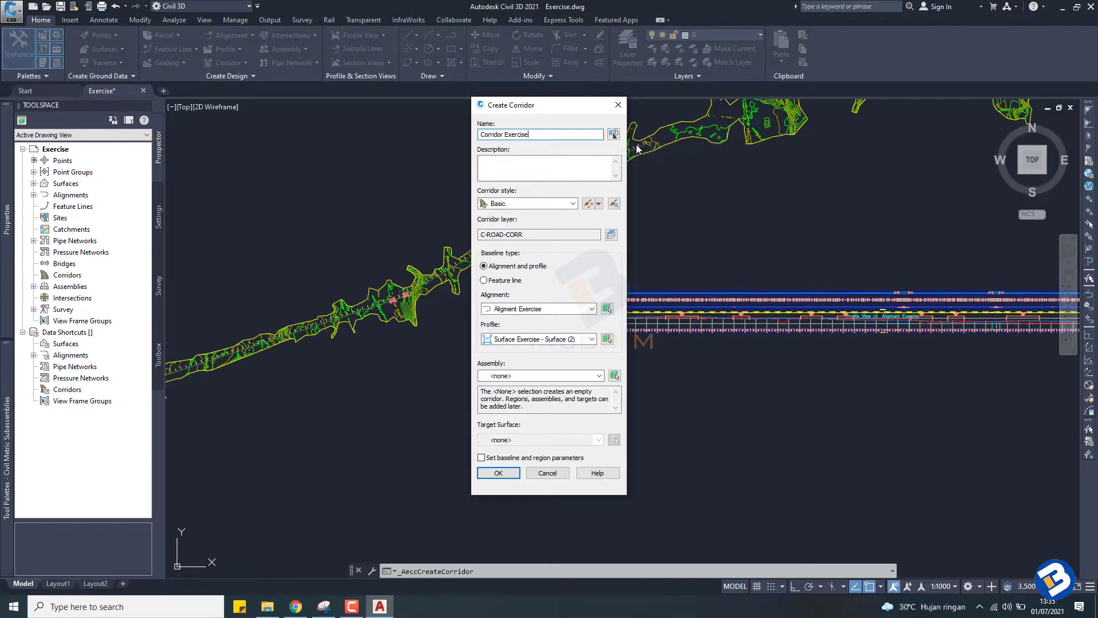
click(572, 204)
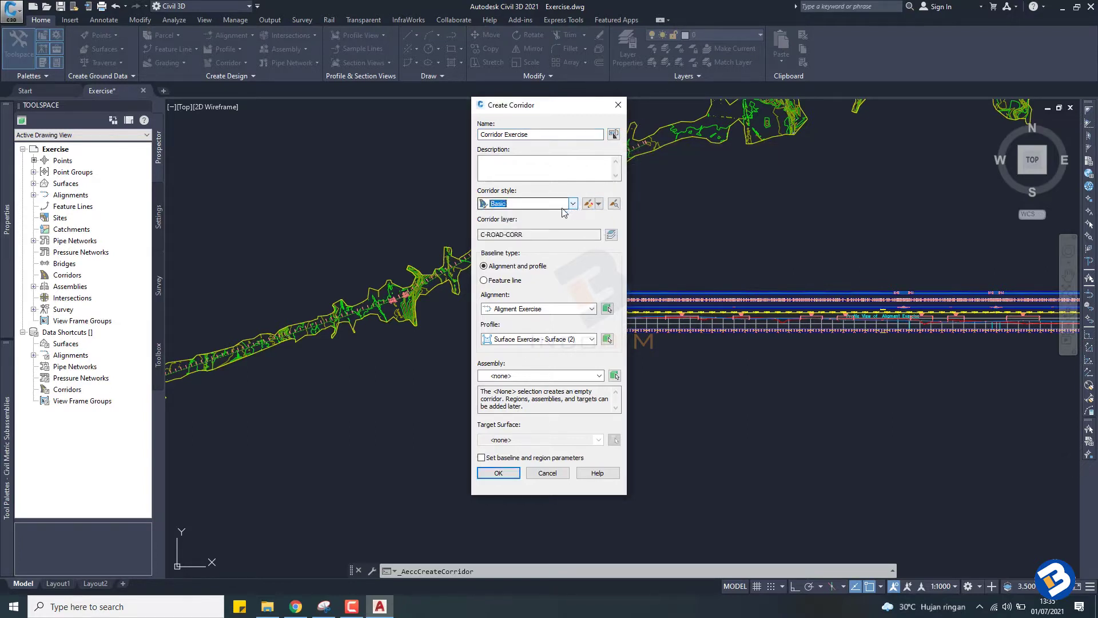
click(592, 205)
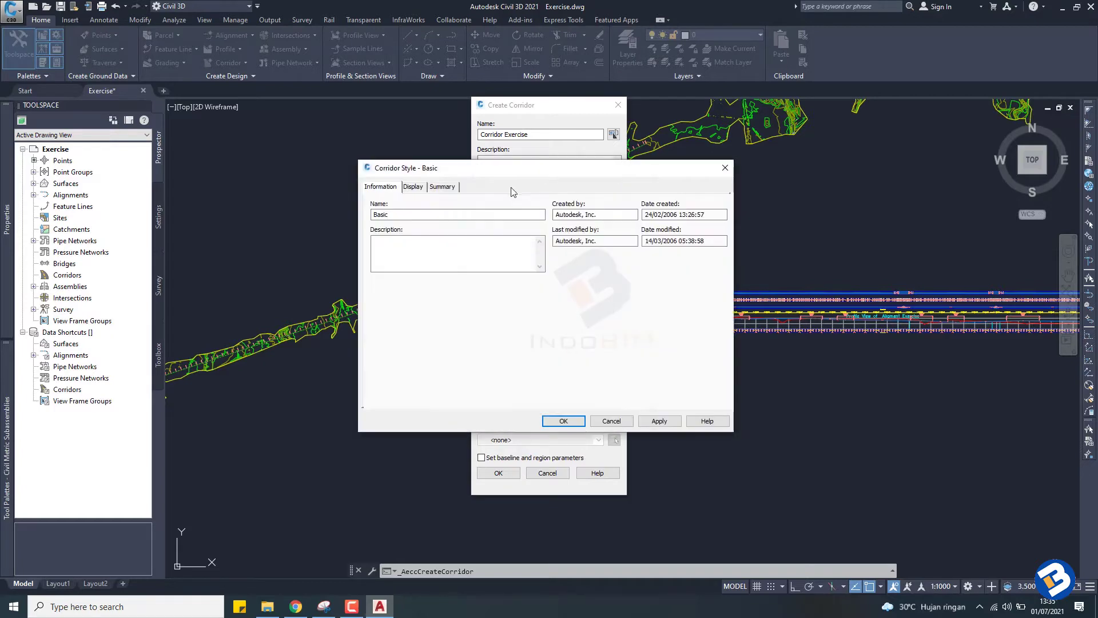
click(413, 187)
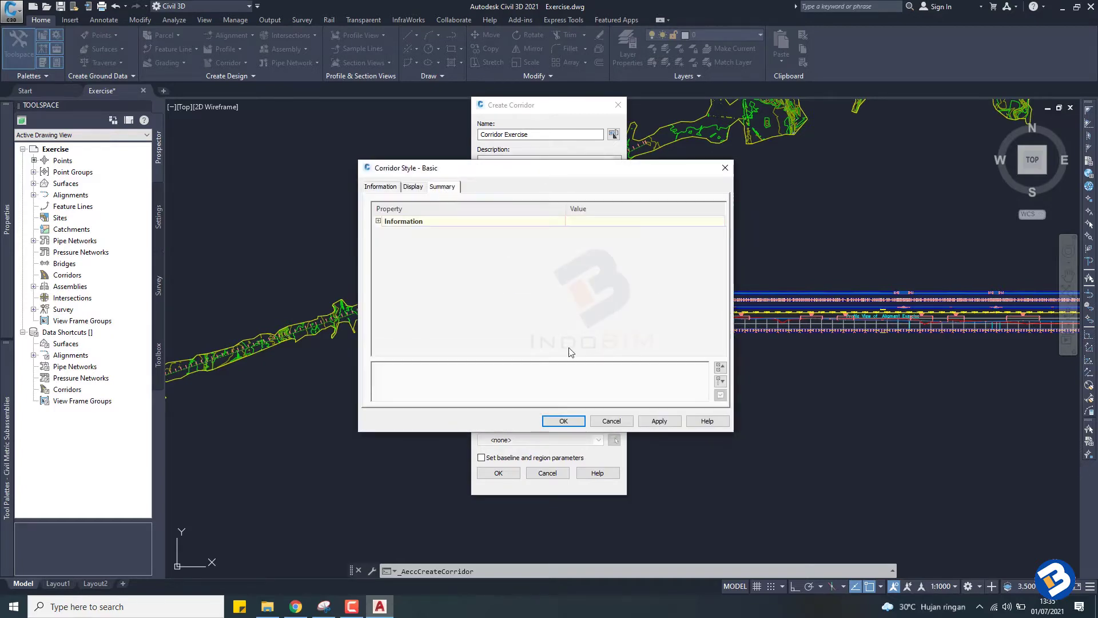
click(564, 421)
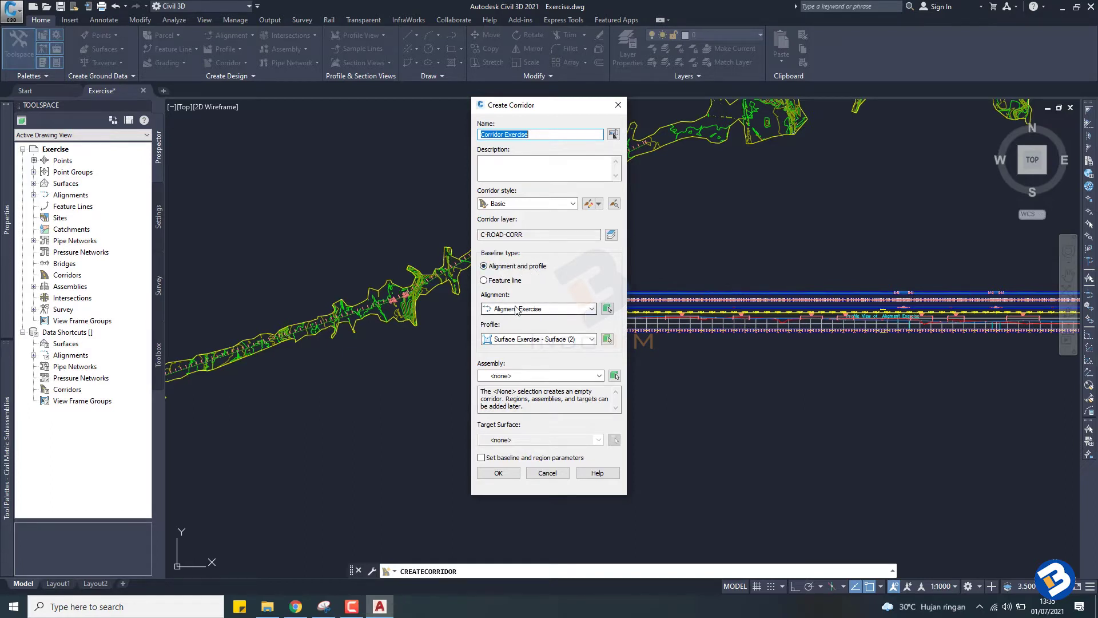
Step: Use Aligment Exercise, profile Vertical Exercise and Assembly Exercise for the corridor
click(591, 310)
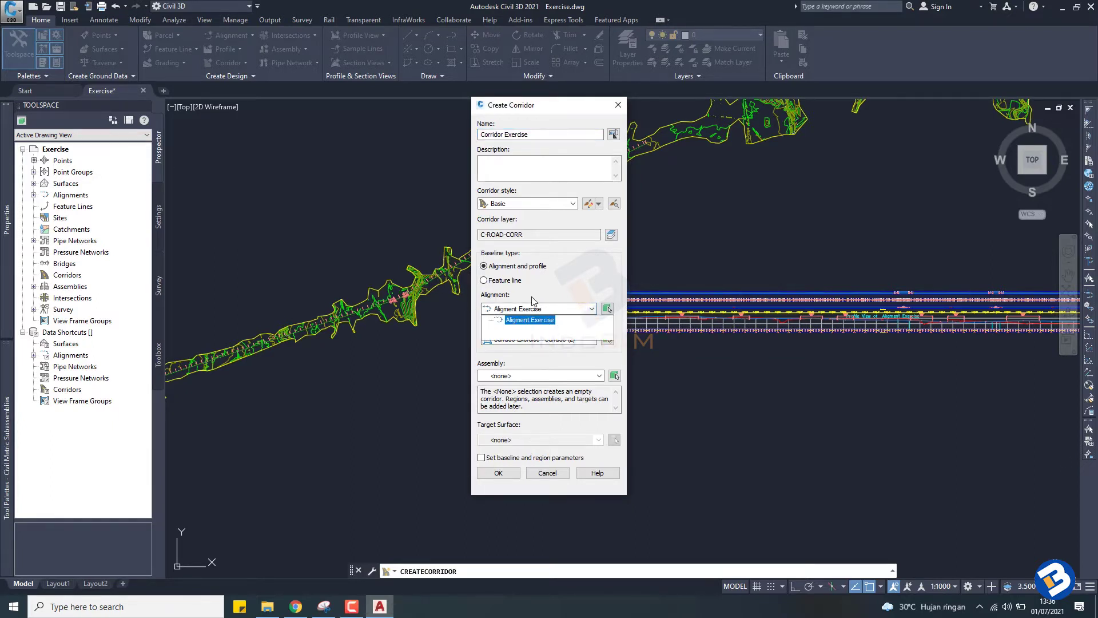
click(531, 320)
click(590, 340)
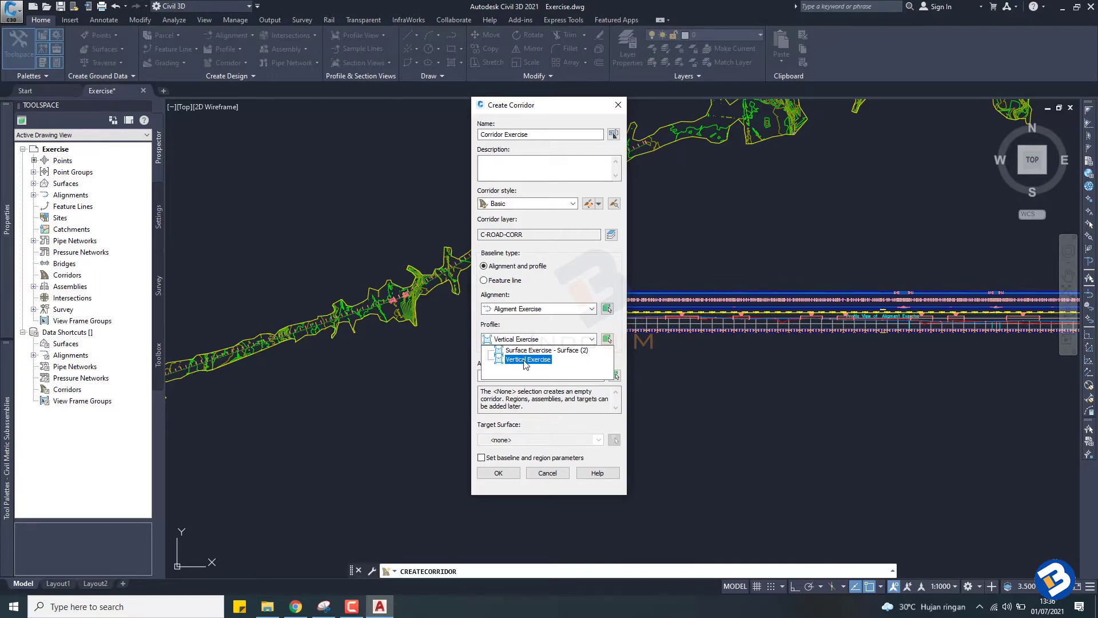
click(525, 359)
click(599, 375)
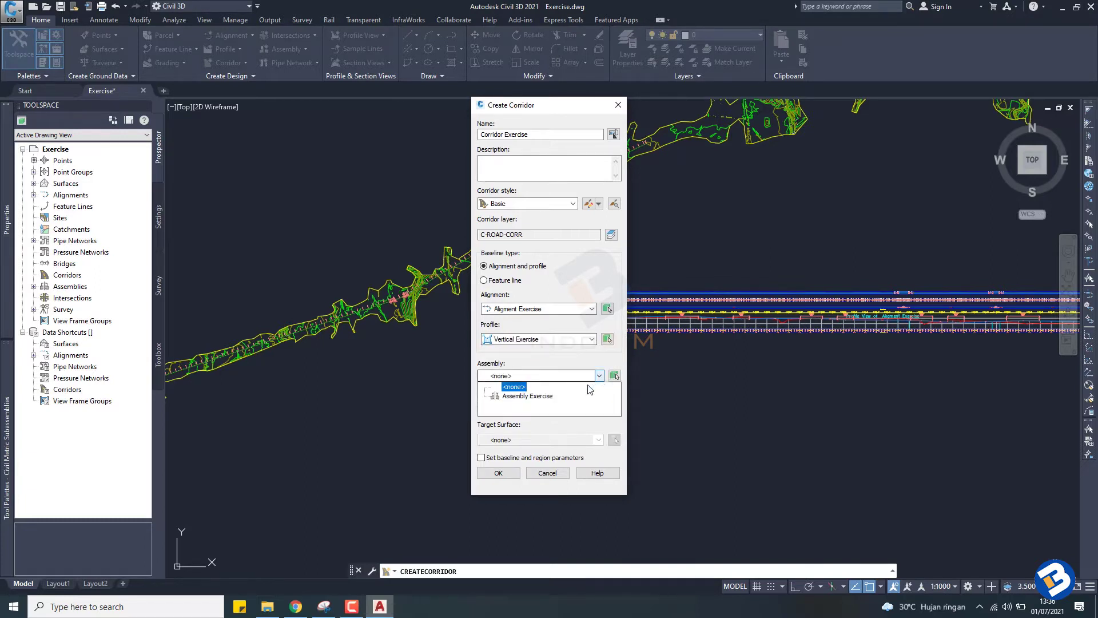
click(540, 394)
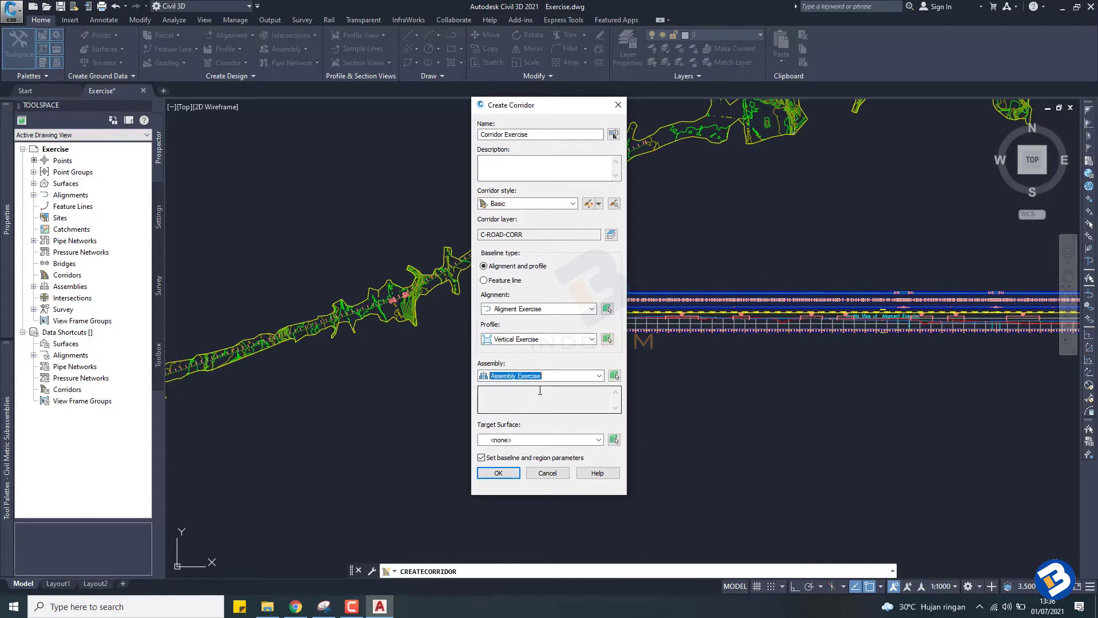
Step: Target Surface Exercise and accept the settings to edit baseline and region parameters
click(599, 439)
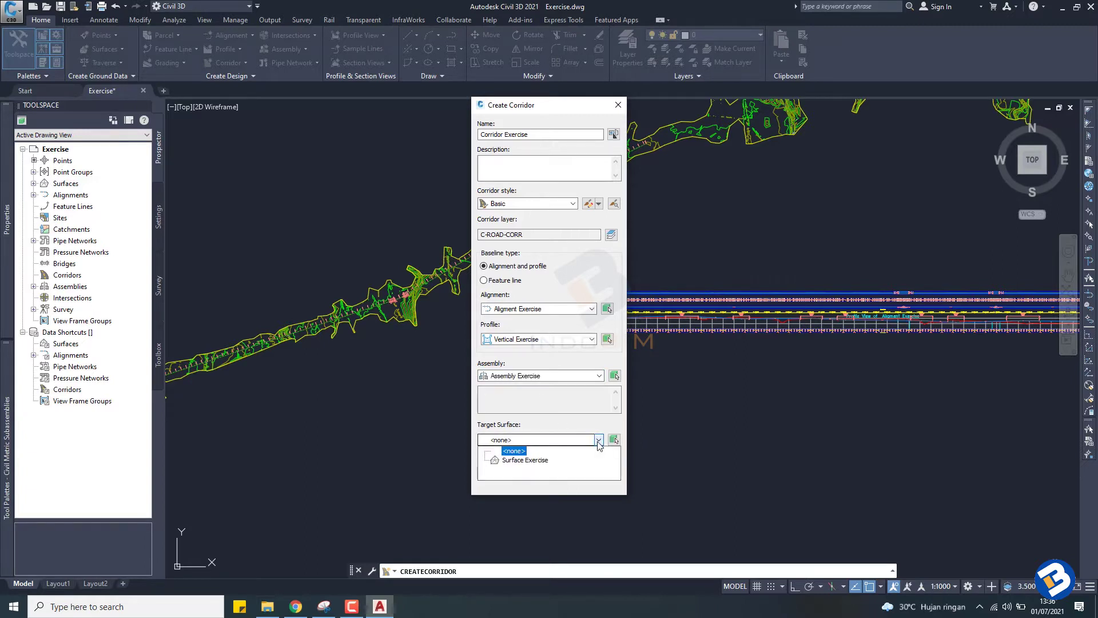
click(543, 466)
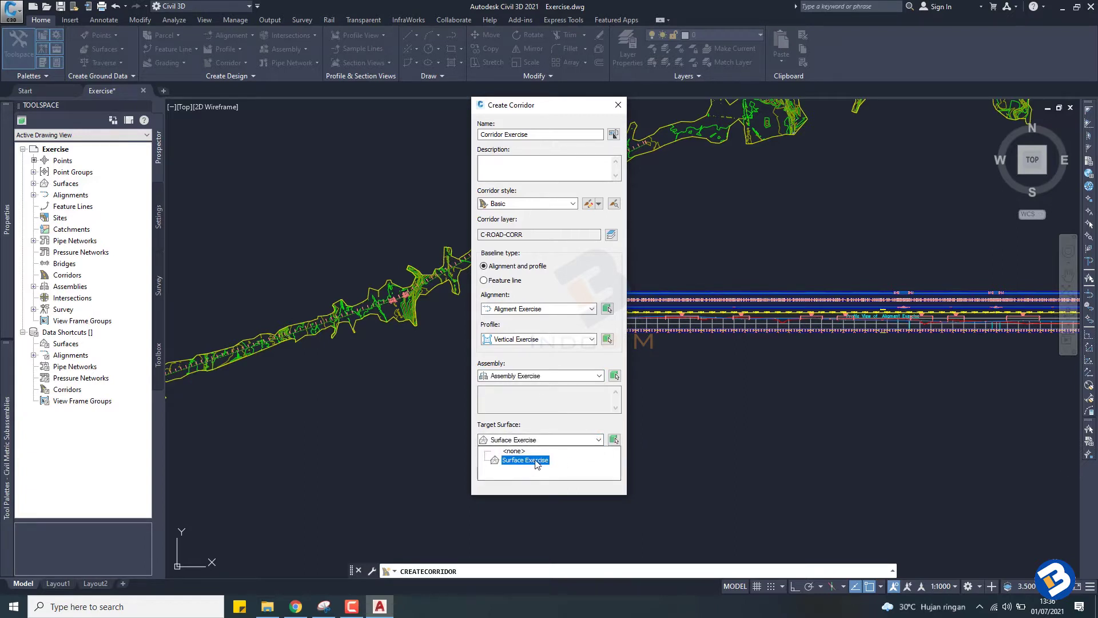
click(537, 461)
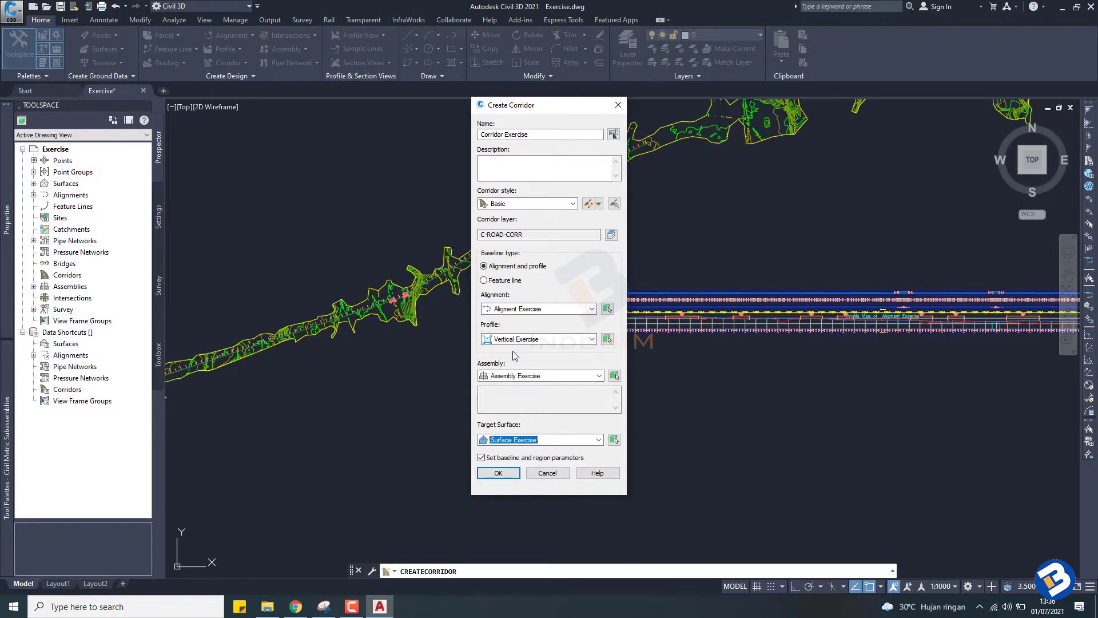
click(496, 474)
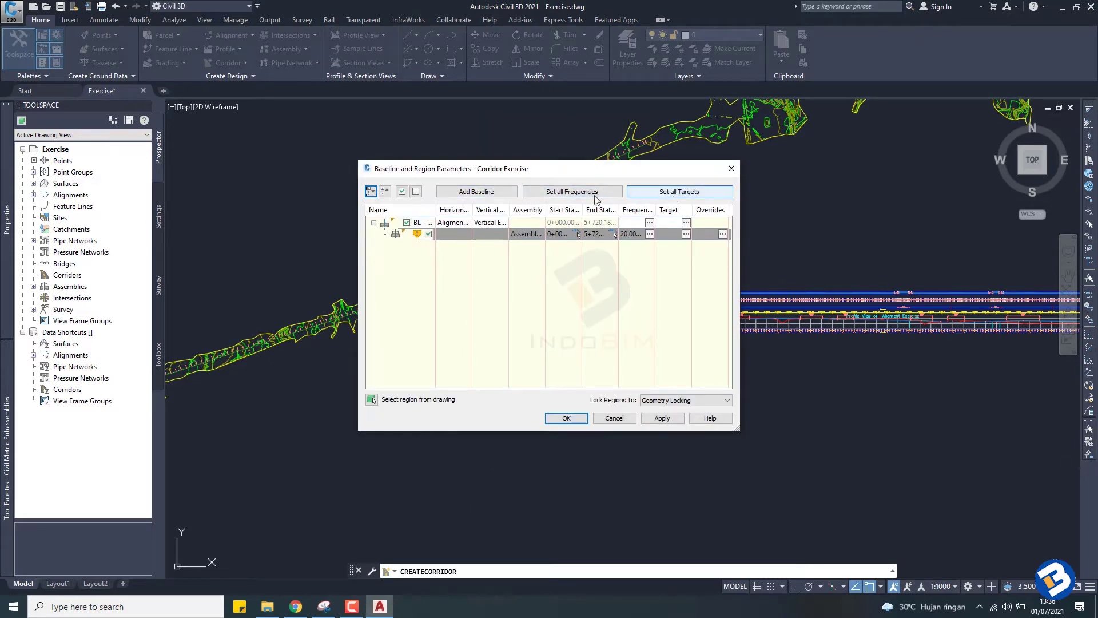
Step: Map both DaylightBench targets to Surface Exercise, apply, and rebuild the corridor
click(681, 192)
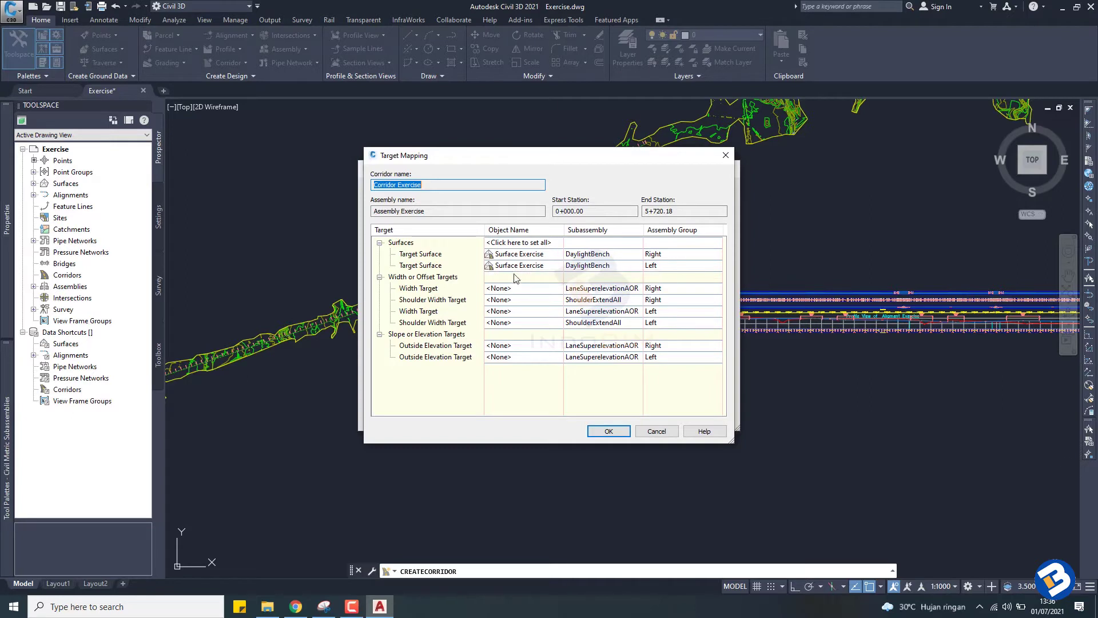
click(606, 433)
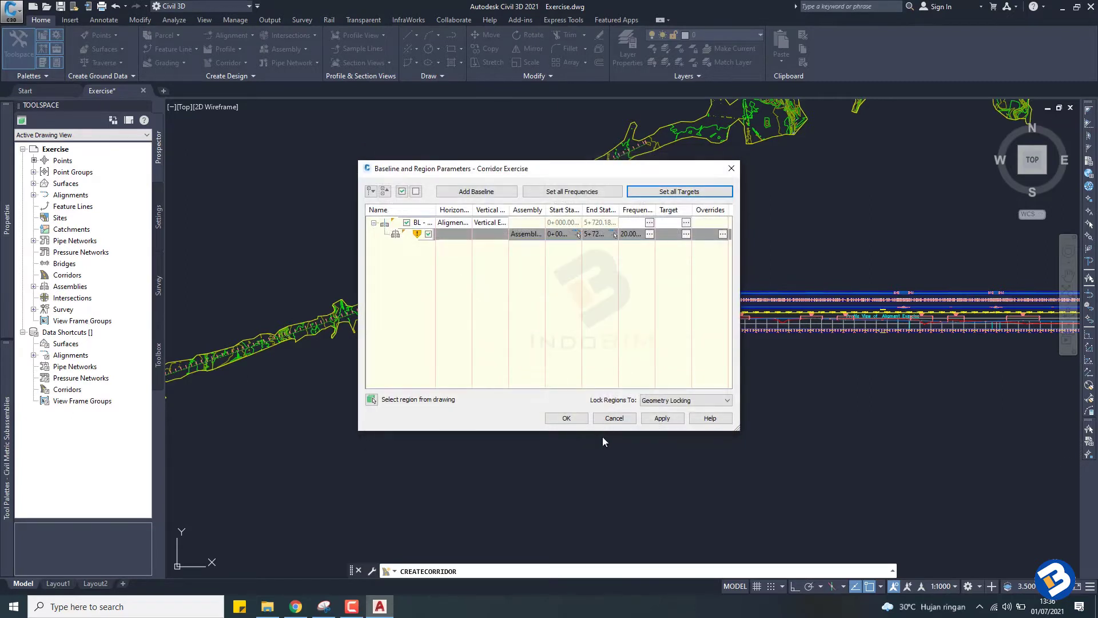
click(657, 419)
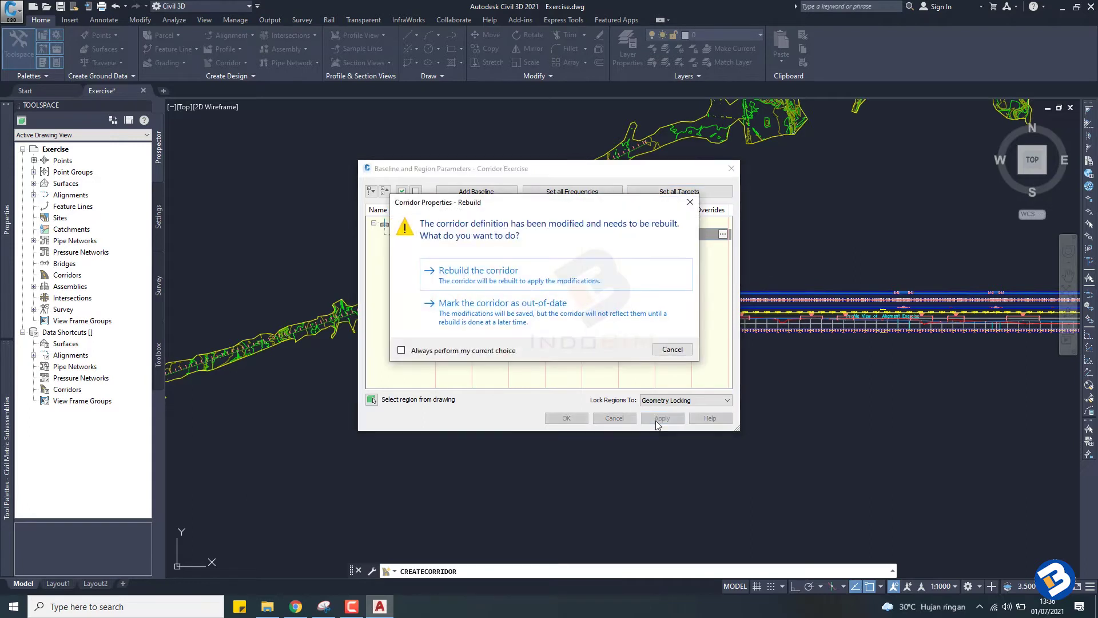
click(548, 284)
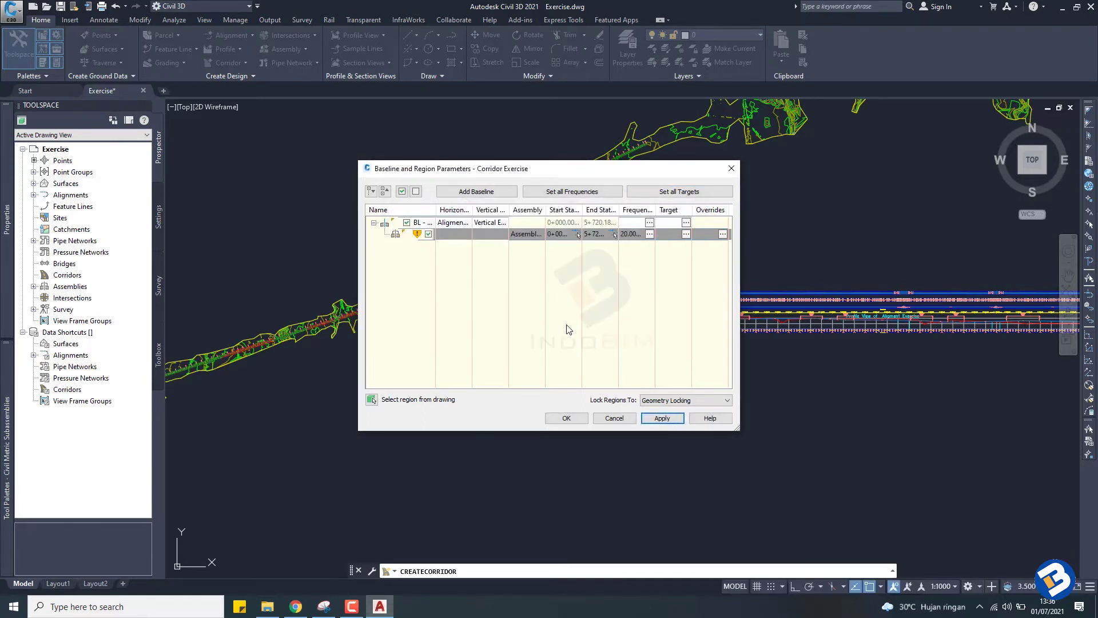
click(570, 418)
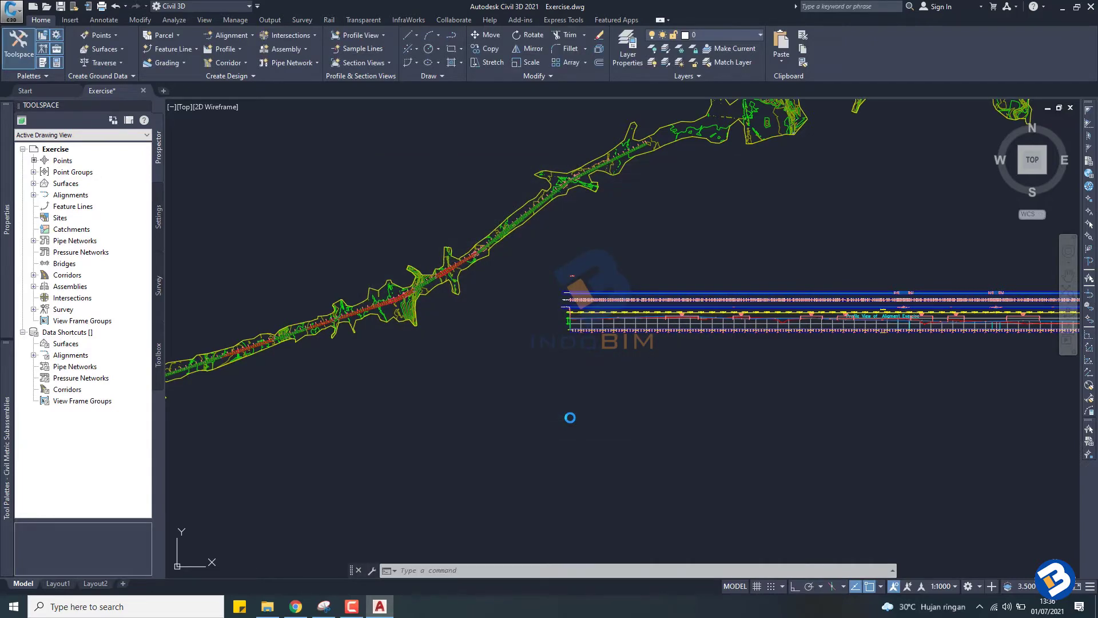
Step: Zoom out to the whole corridor, then zoom in near station 1+000
scroll(569, 375, down, 3)
middle_drag(504, 449, 606, 358)
scroll(417, 367, up, 2)
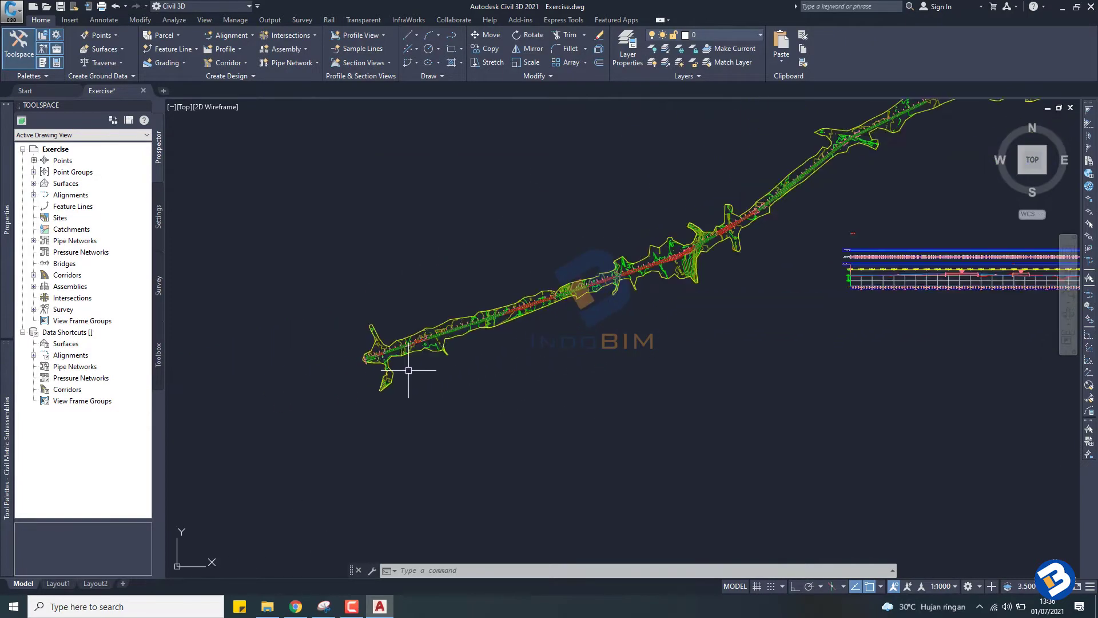
scroll(367, 343, up, 2)
scroll(319, 337, up, 2)
scroll(318, 334, up, 2)
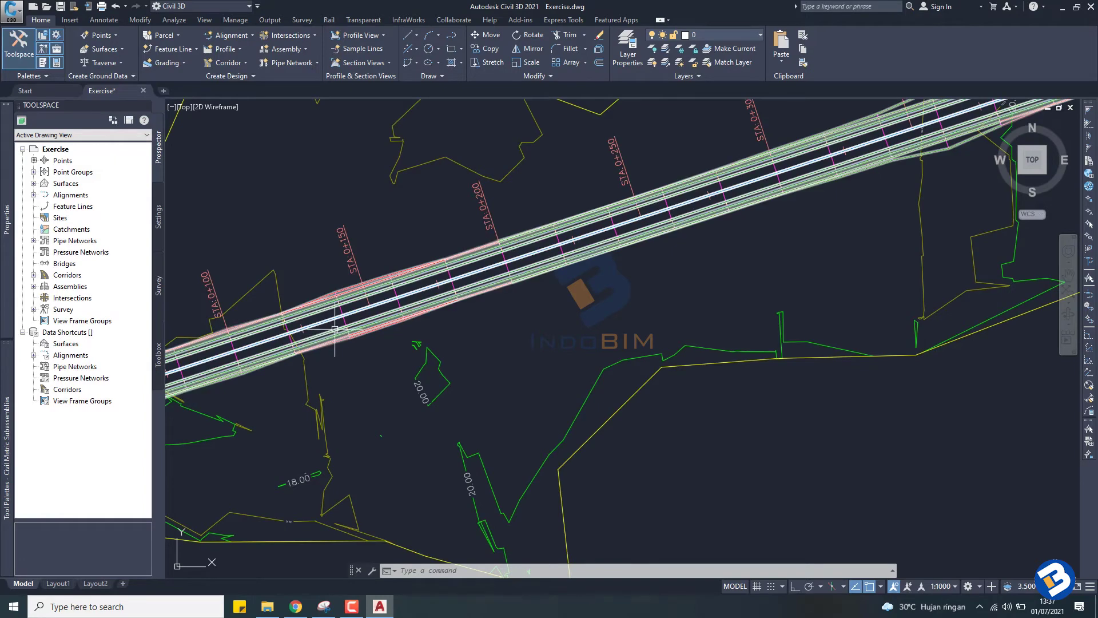
scroll(575, 299, down, 2)
scroll(570, 300, down, 2)
scroll(570, 300, up, 2)
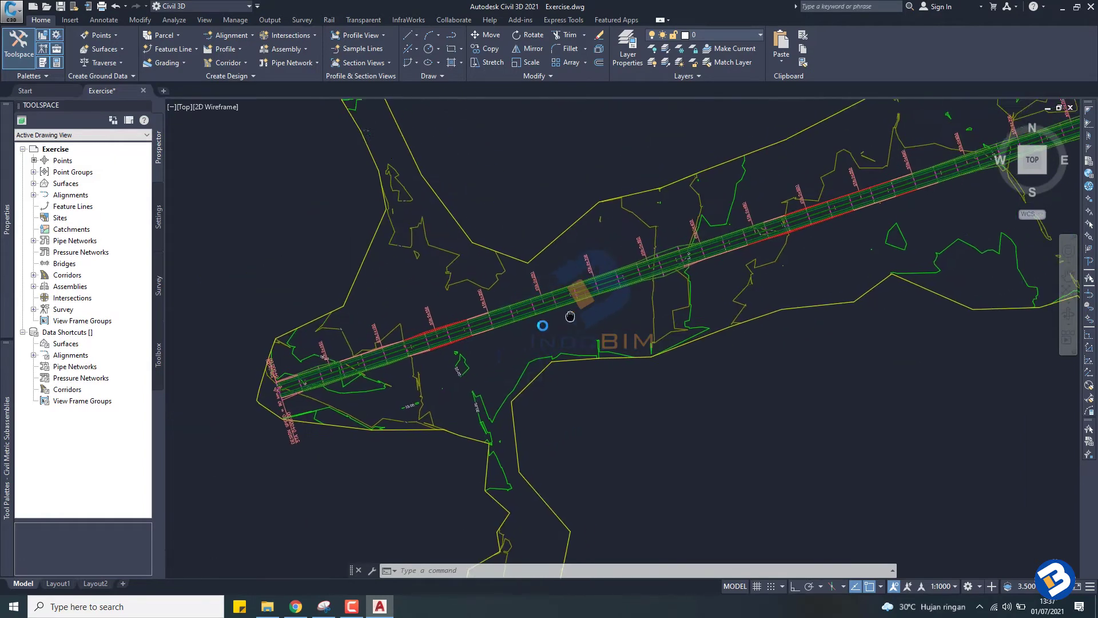
scroll(544, 321, down, 2)
scroll(661, 314, up, 2)
scroll(559, 348, down, 3)
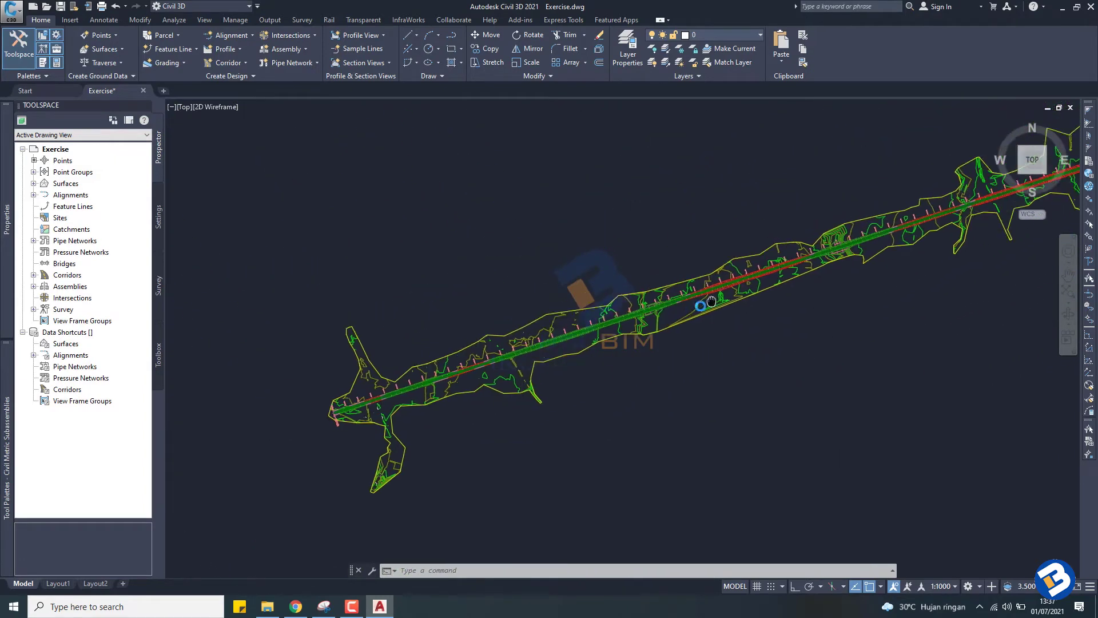
scroll(621, 337, up, 3)
scroll(498, 370, up, 1)
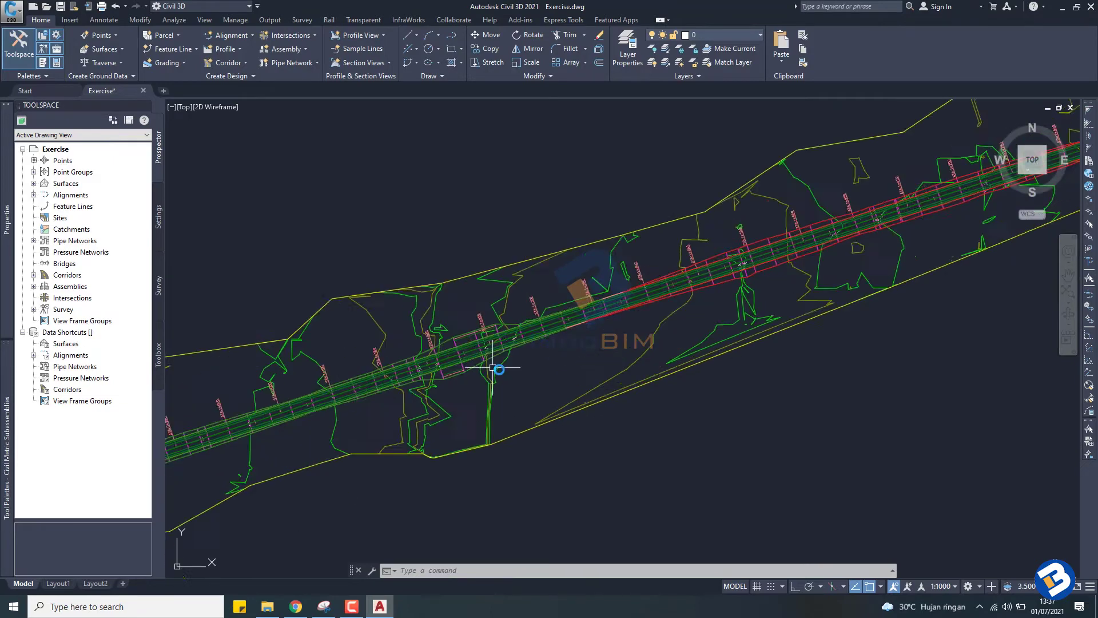
scroll(498, 370, up, 2)
scroll(465, 372, up, 3)
scroll(448, 345, up, 1)
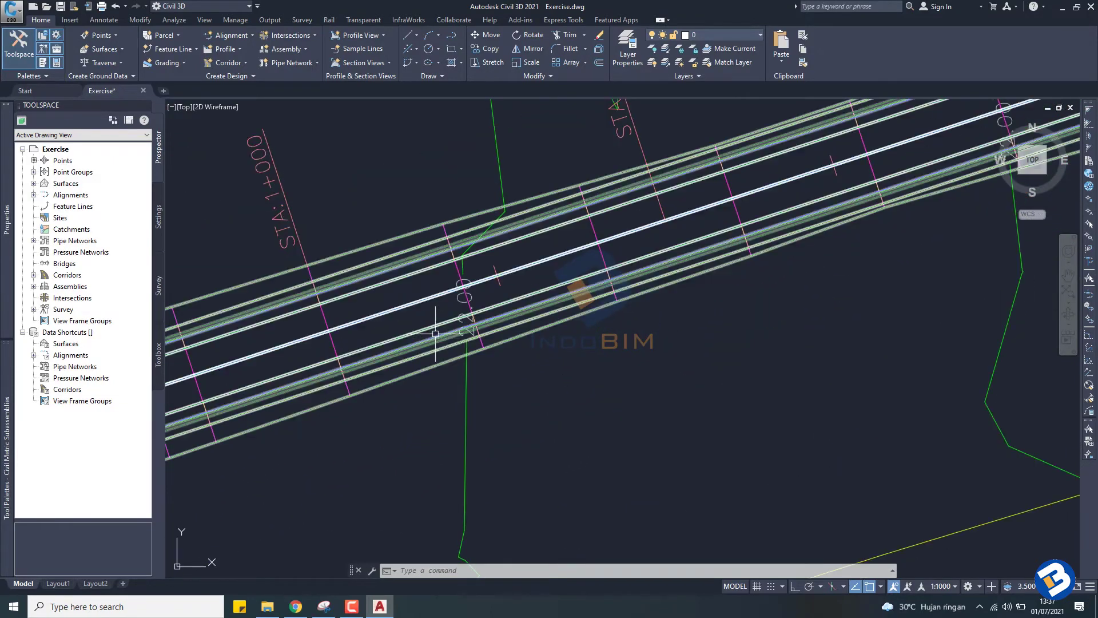
Step: Start a drive simulation of Corridor Exercise along its Crown feature line
click(448, 345)
key(ctrl+1)
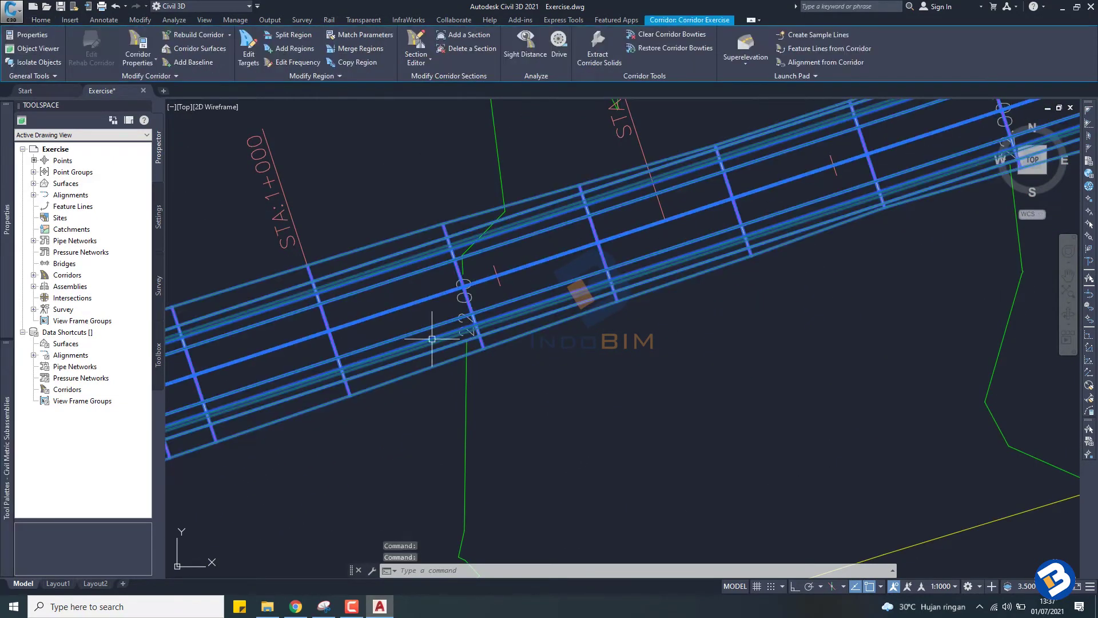
scroll(603, 260, down, 2)
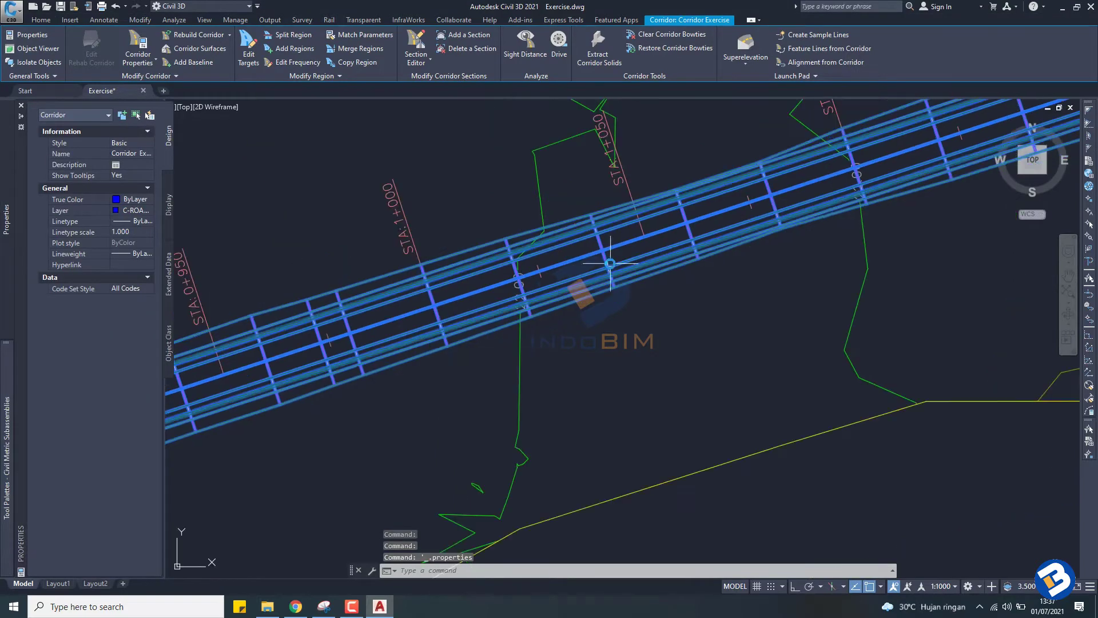
click(559, 50)
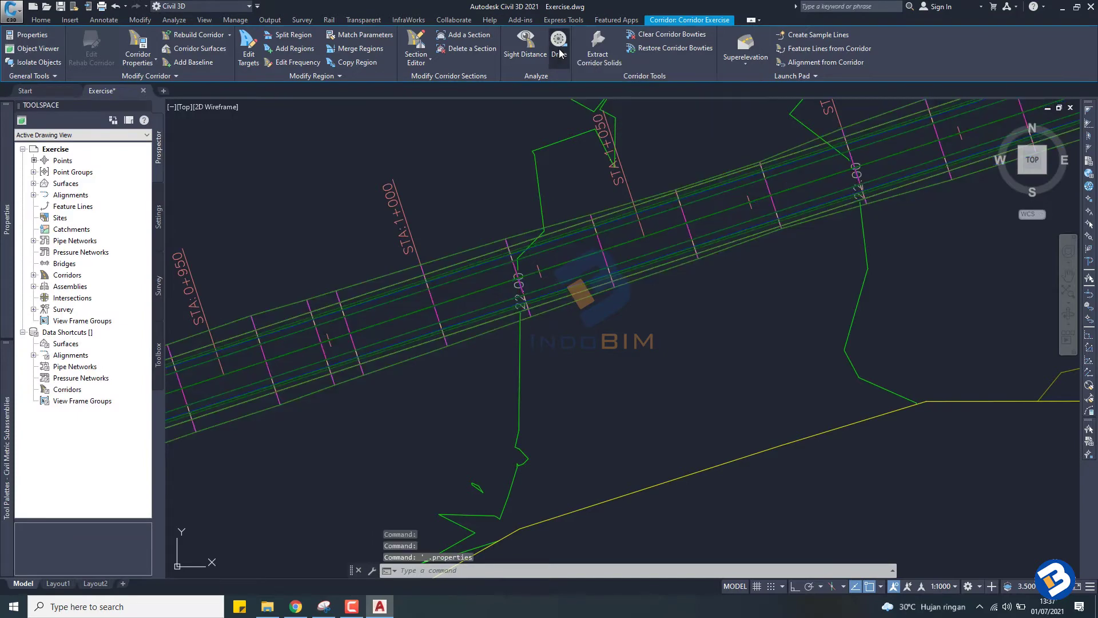
click(473, 293)
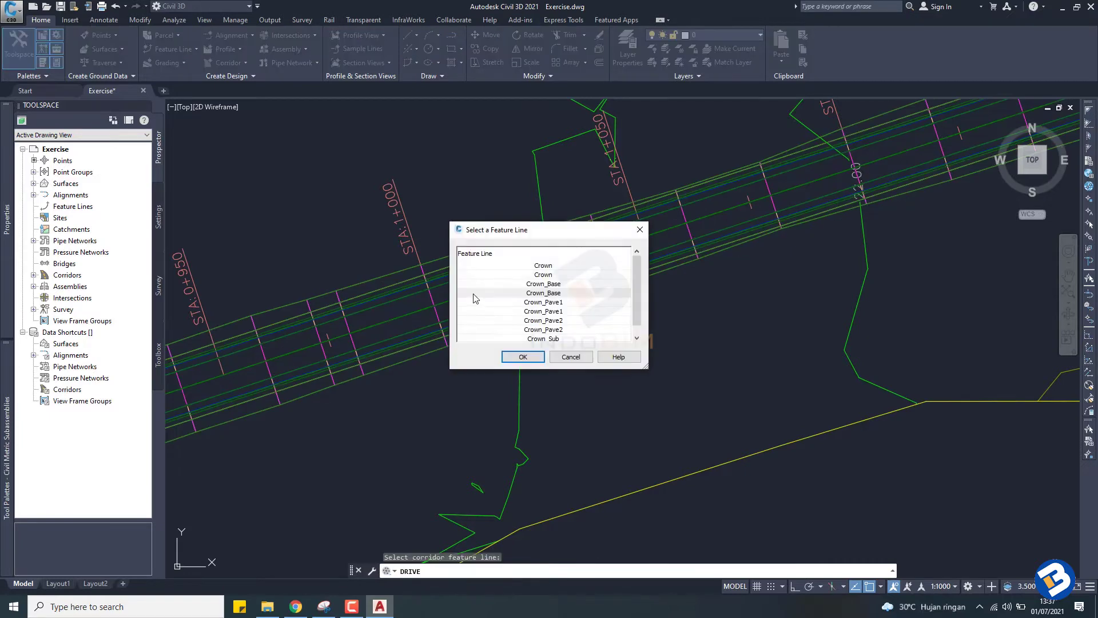
click(547, 266)
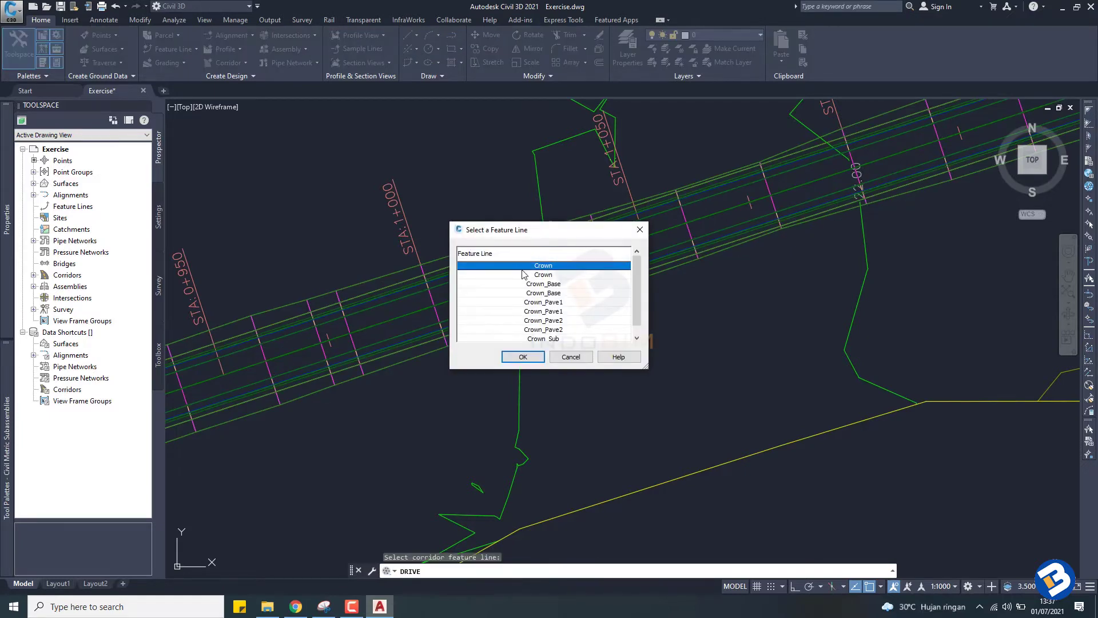
click(523, 357)
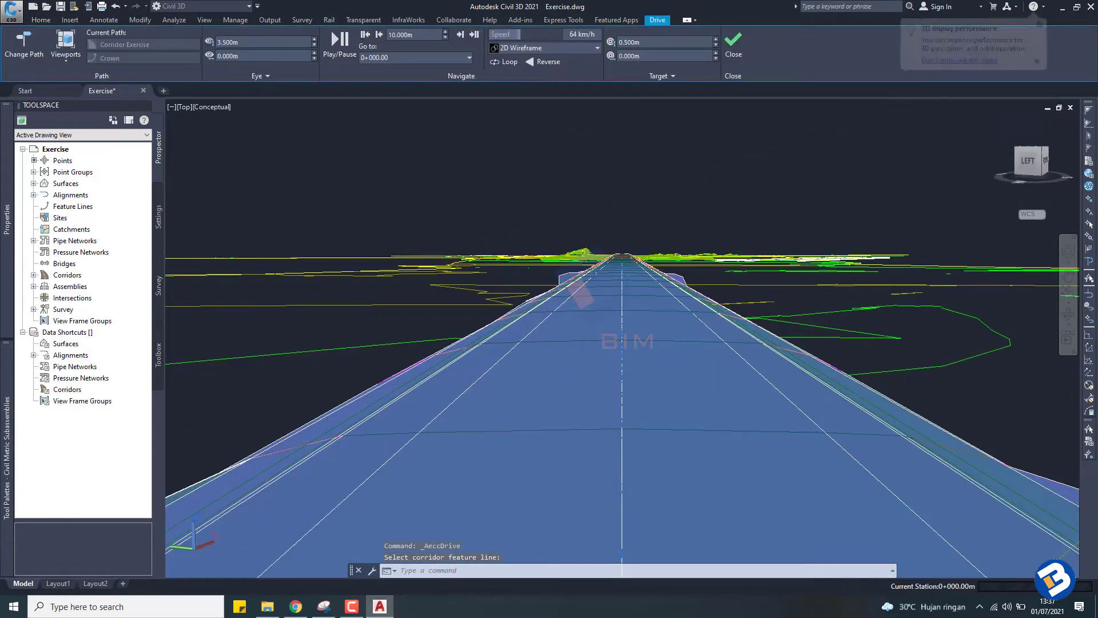
Step: Change the drive speed to 80 km/h and pick Realistic from the visual styles
click(566, 340)
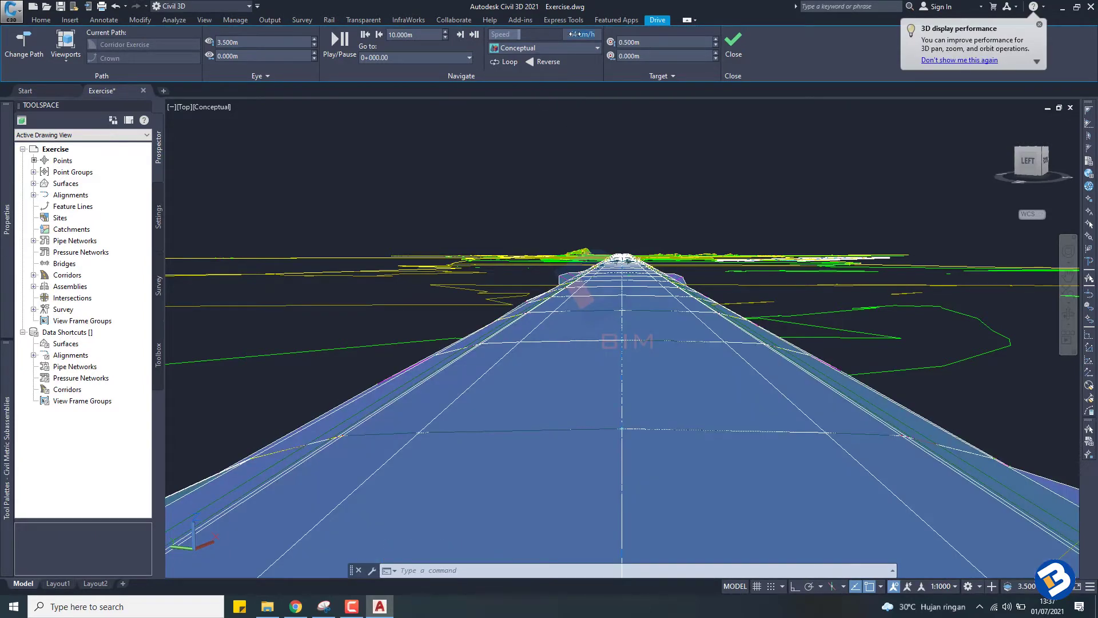
click(576, 36)
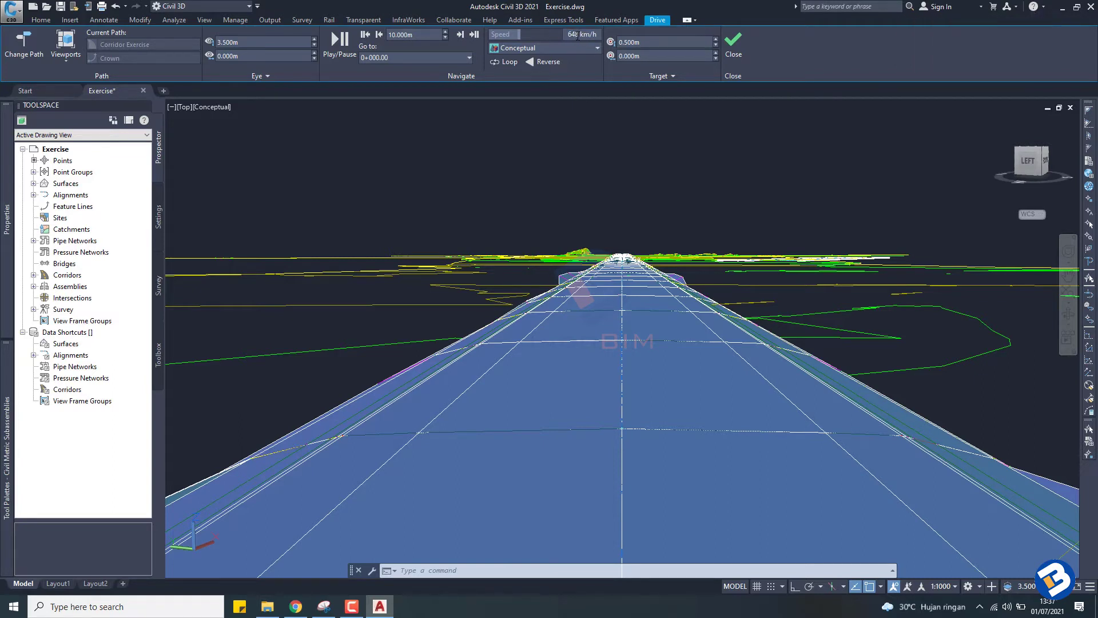
key(BackSpace)
key(BackSpace)
text(0)
click(575, 46)
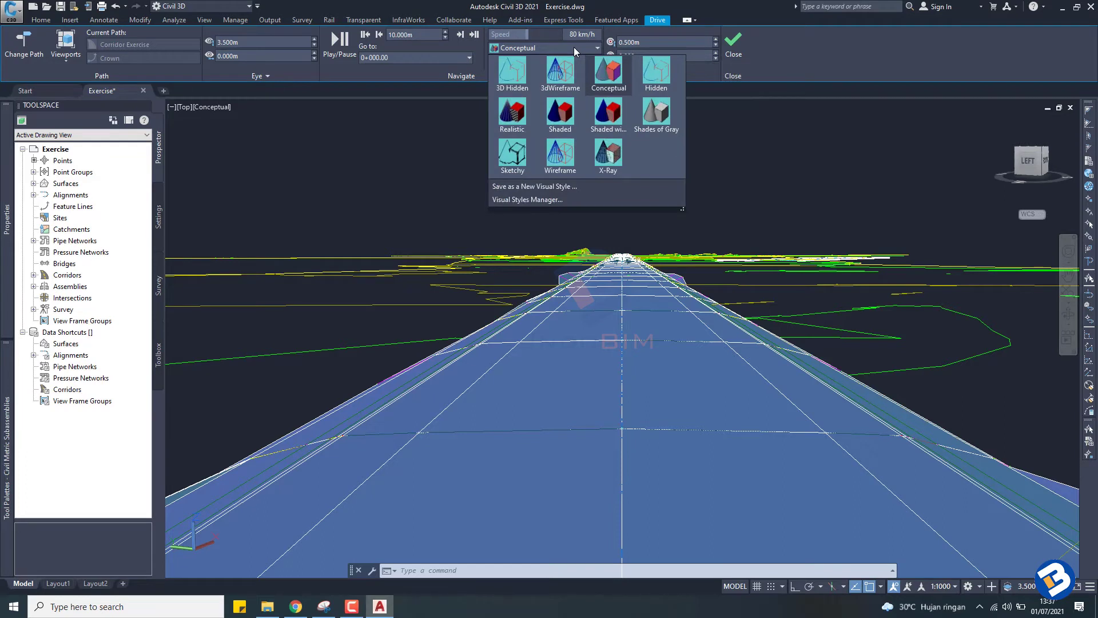
click(520, 115)
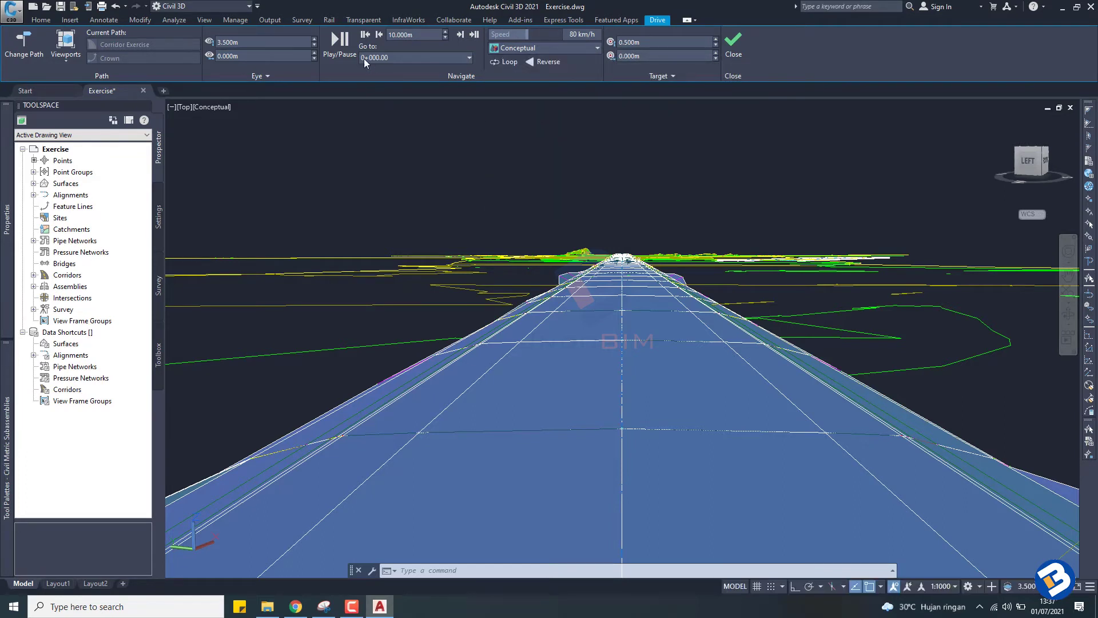
Step: Play the drive along the corridor, view the target settings, then close it
click(333, 39)
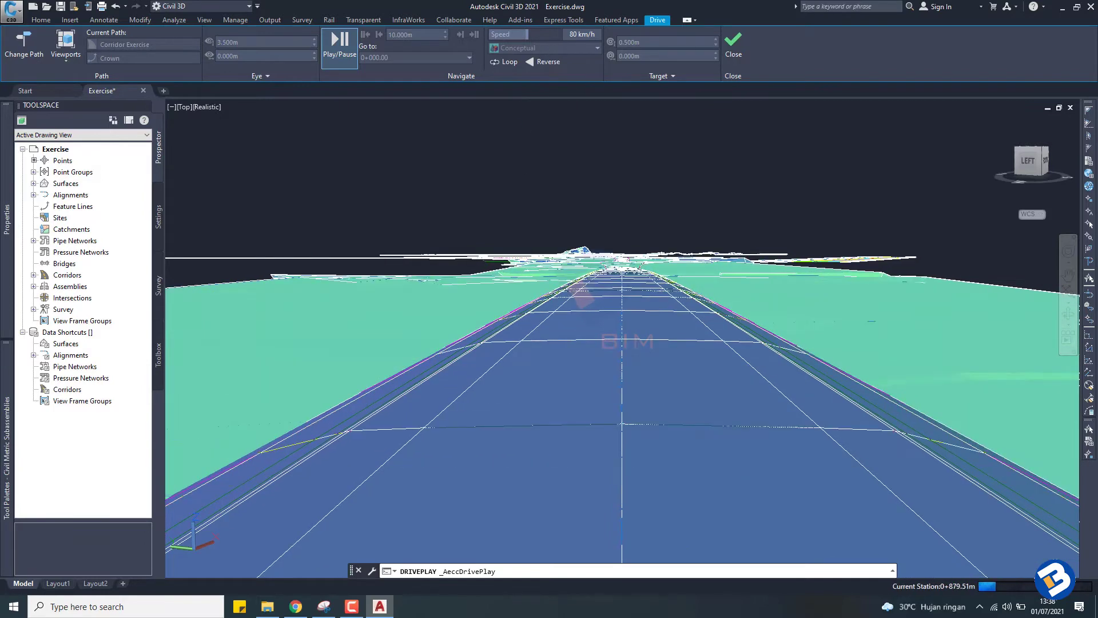
click(674, 76)
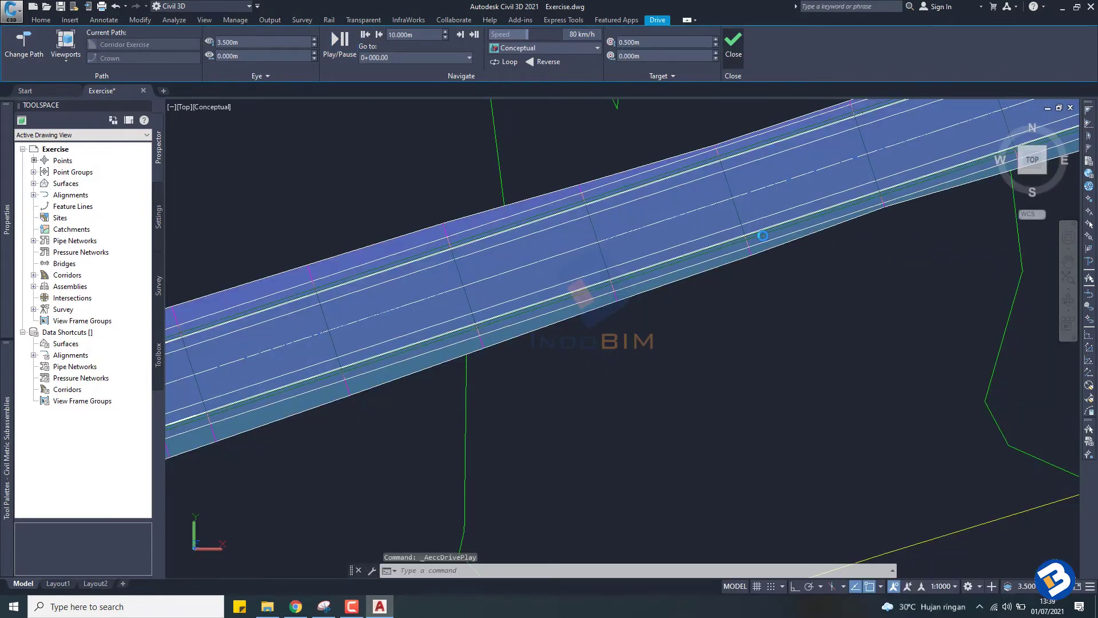
scroll(767, 243, down, 4)
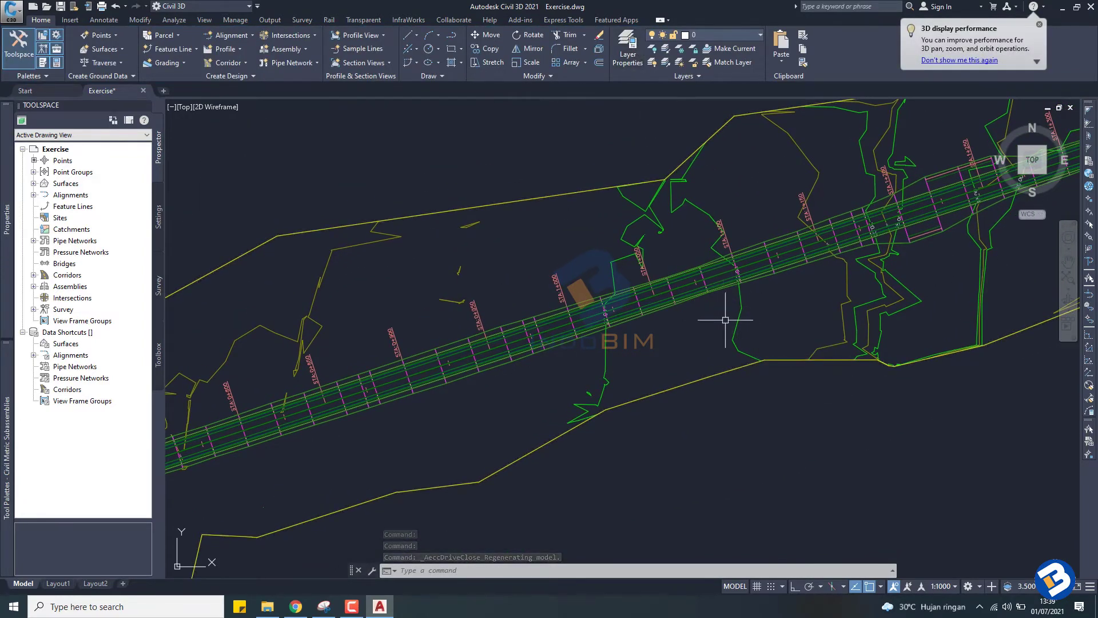
Step: Turn off the C-TOPO layer to hide Surface Exercise's contour lines
click(736, 321)
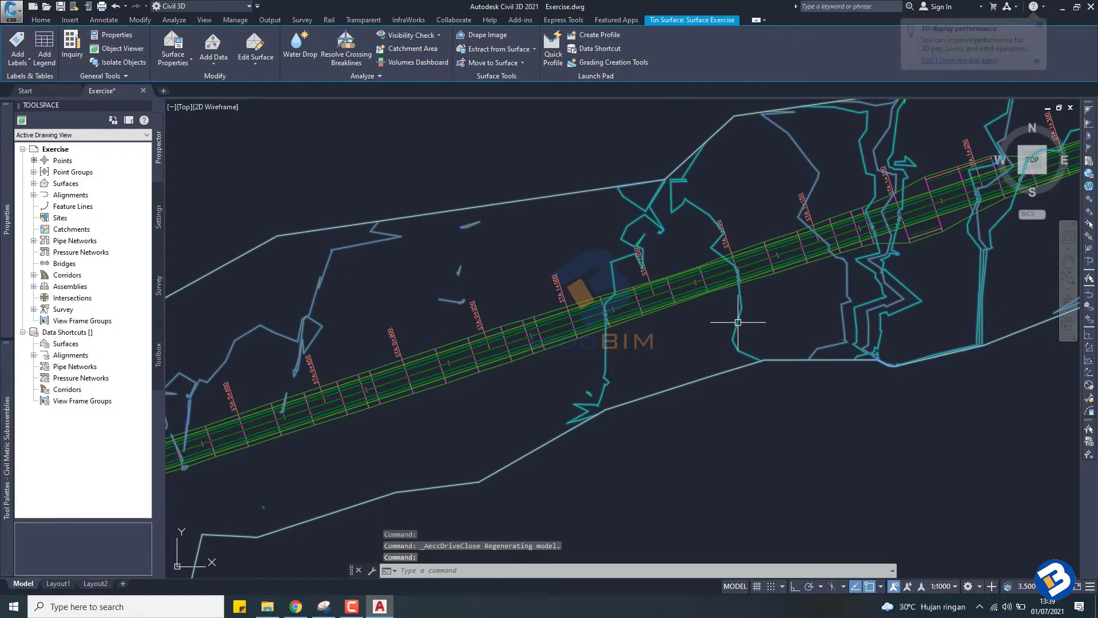
click(54, 22)
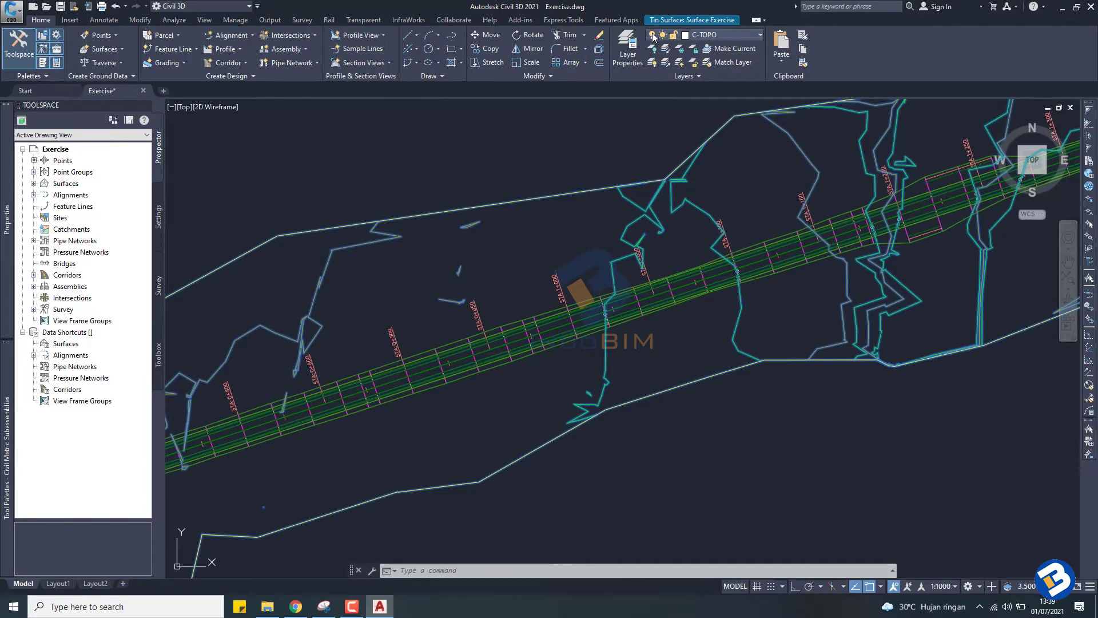
click(759, 35)
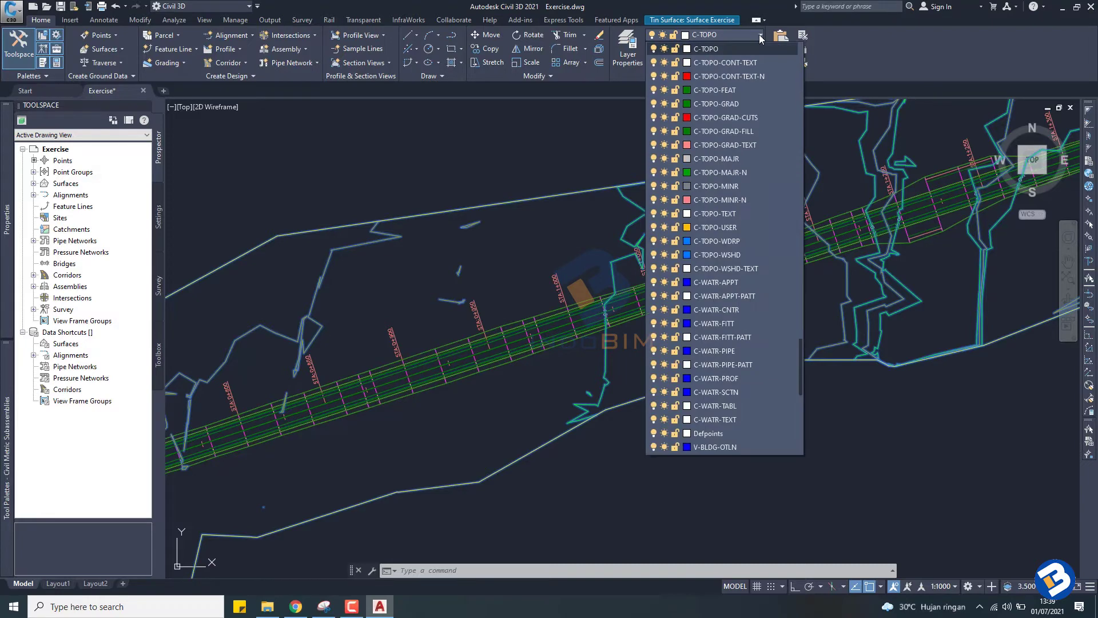
click(653, 48)
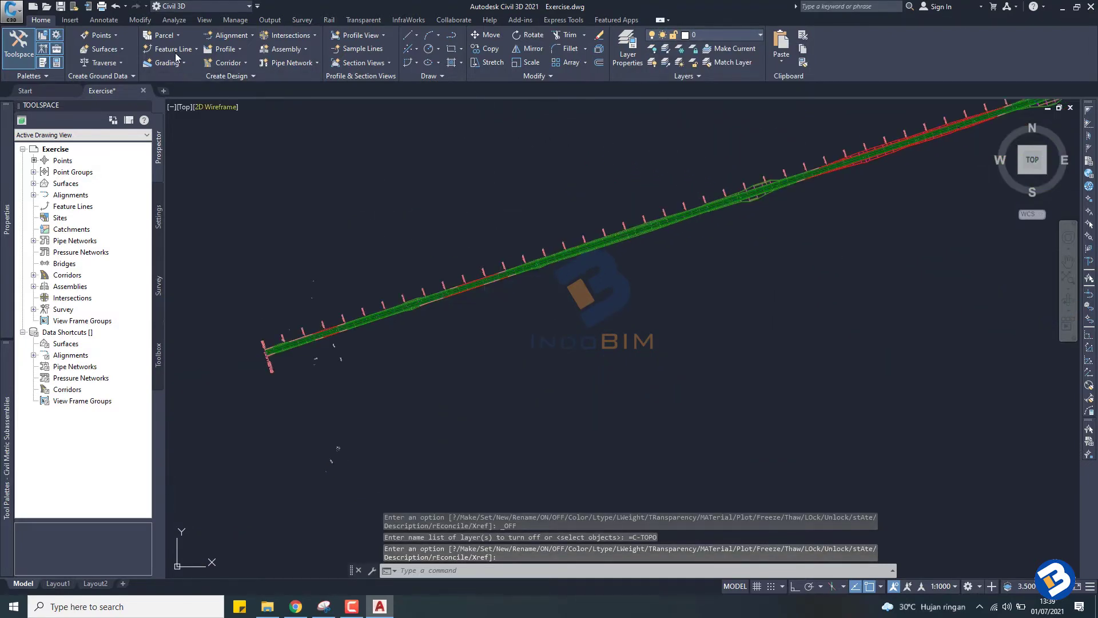
Step: Restart the drive through Corridor Exercise along the first Crown feature line
scroll(363, 311, up, 3)
scroll(379, 295, up, 2)
scroll(387, 293, up, 1)
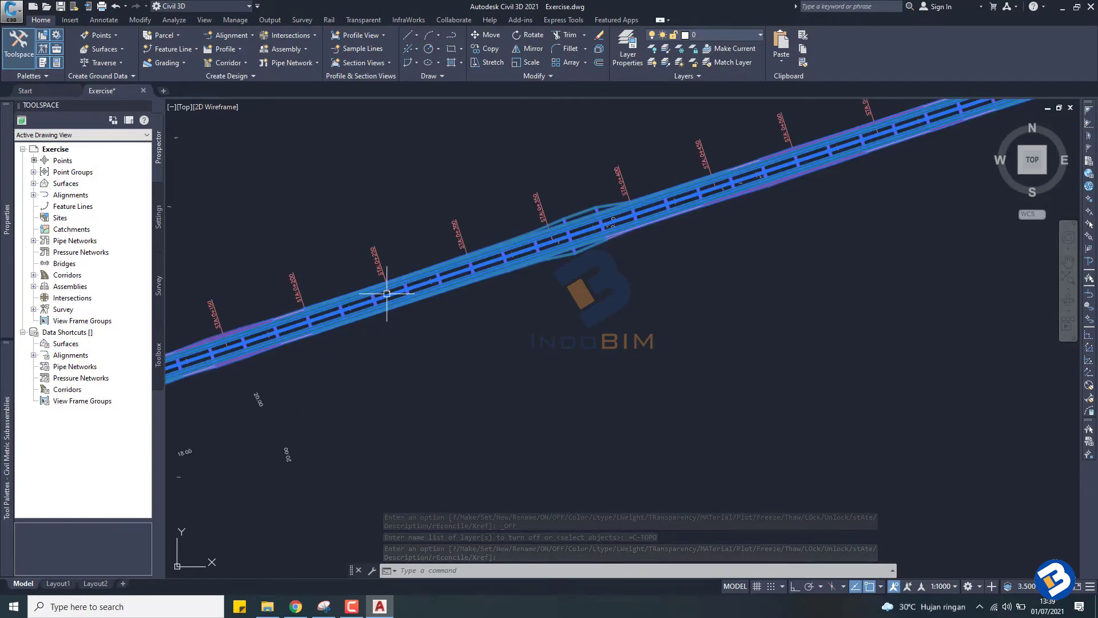
click(386, 294)
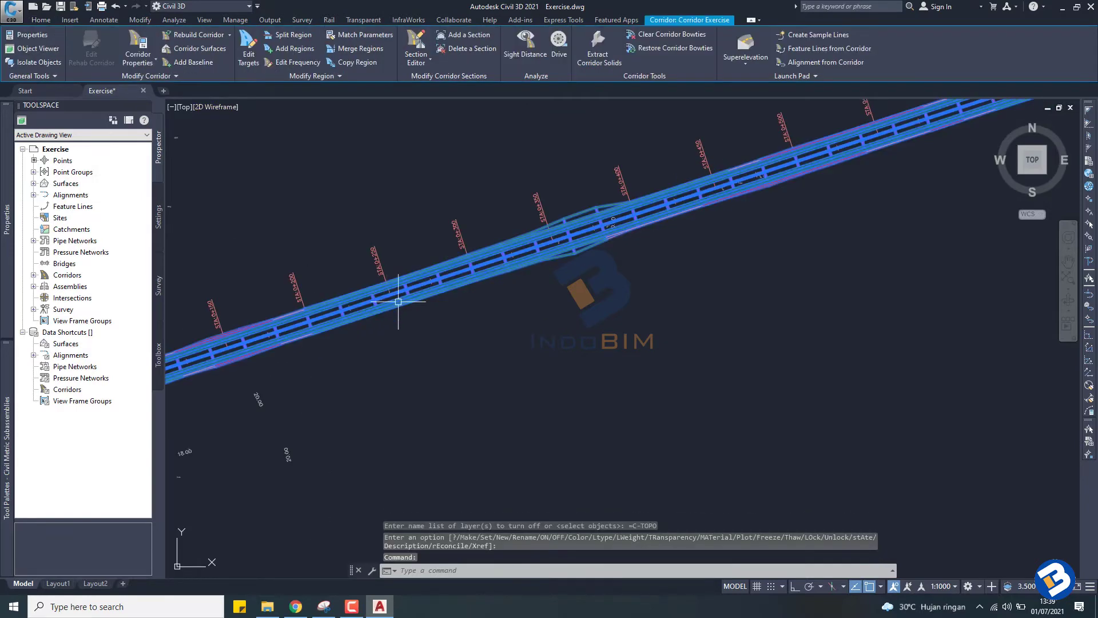
click(559, 41)
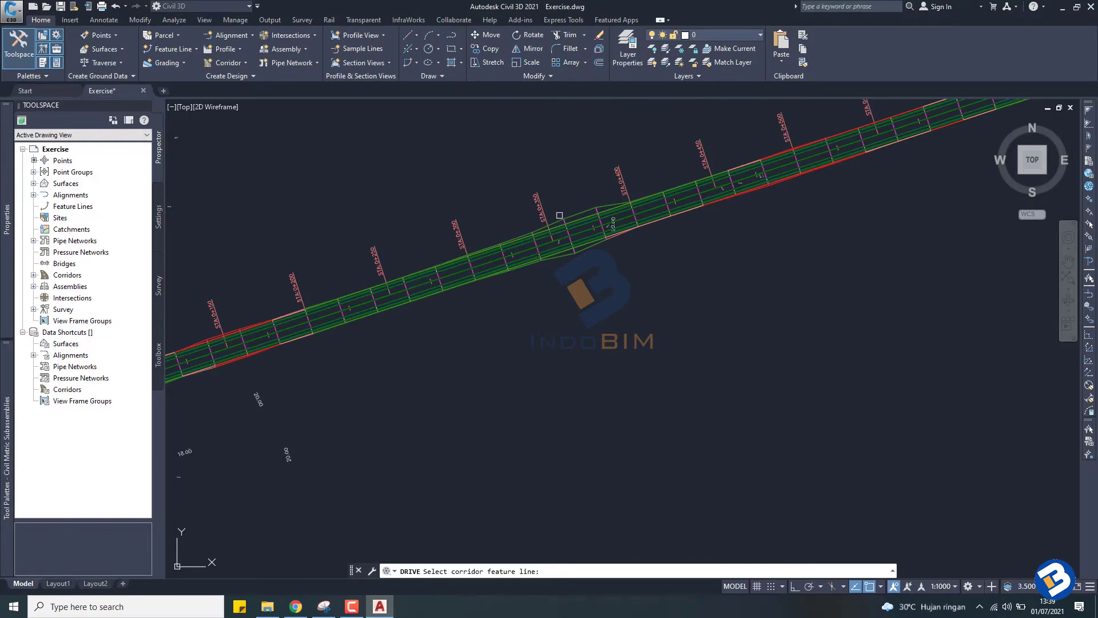
scroll(571, 223, up, 4)
click(578, 289)
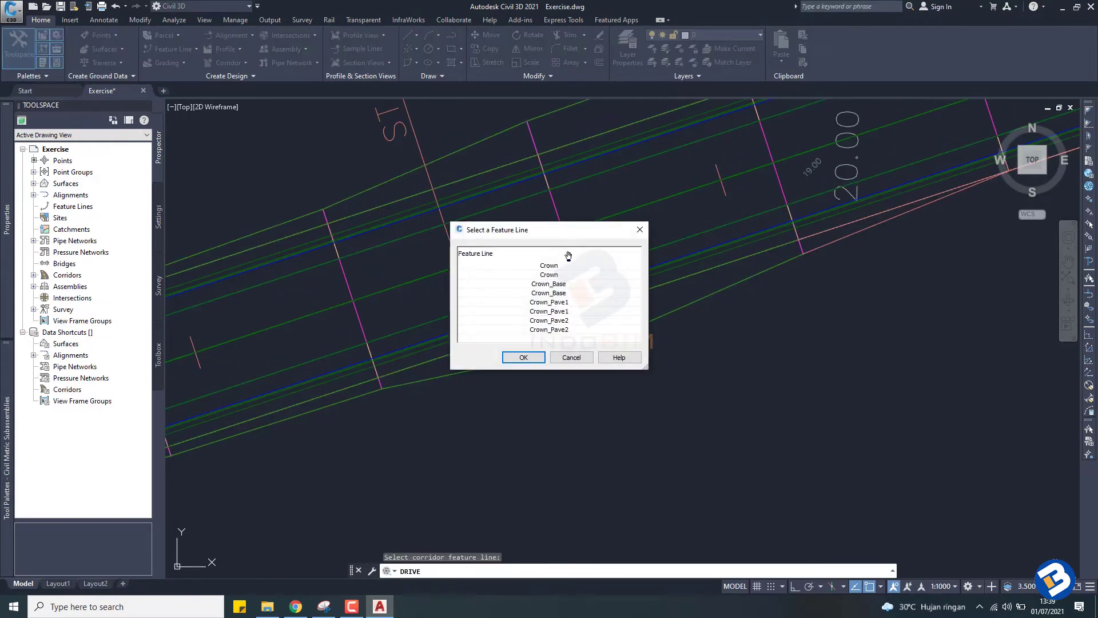
click(559, 266)
click(524, 358)
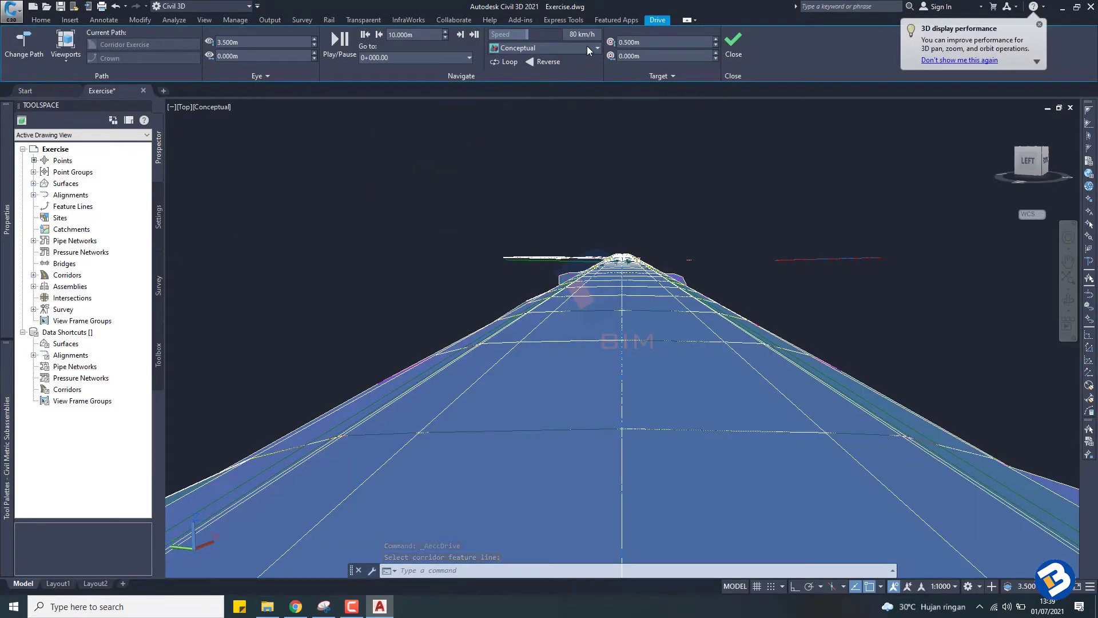
Step: Switch the drive view to Realistic style and start the animation
click(585, 48)
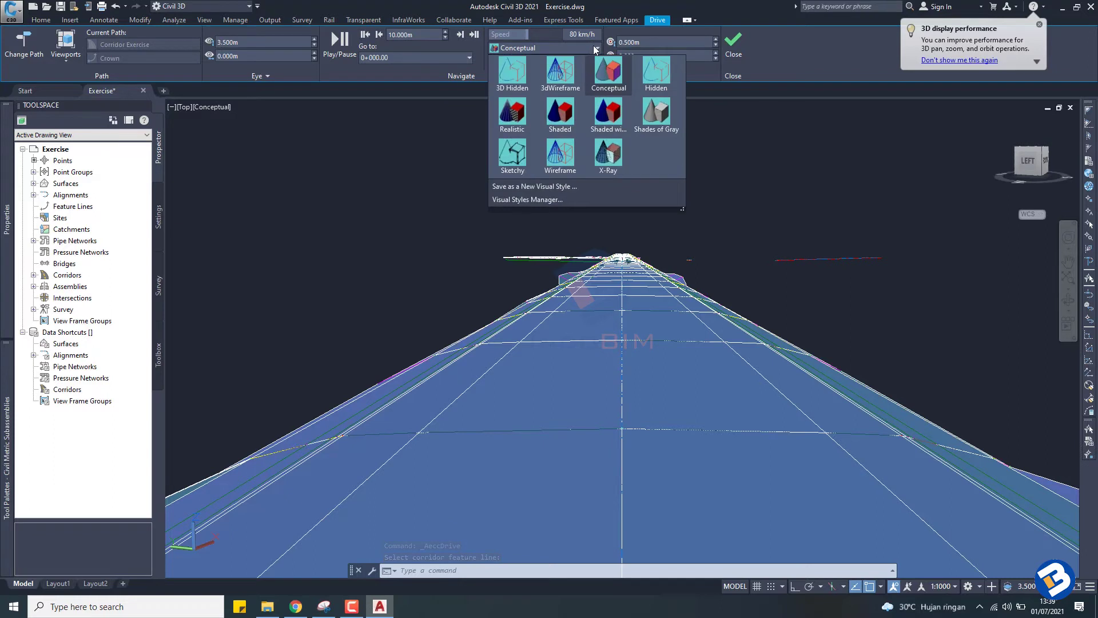
click(520, 119)
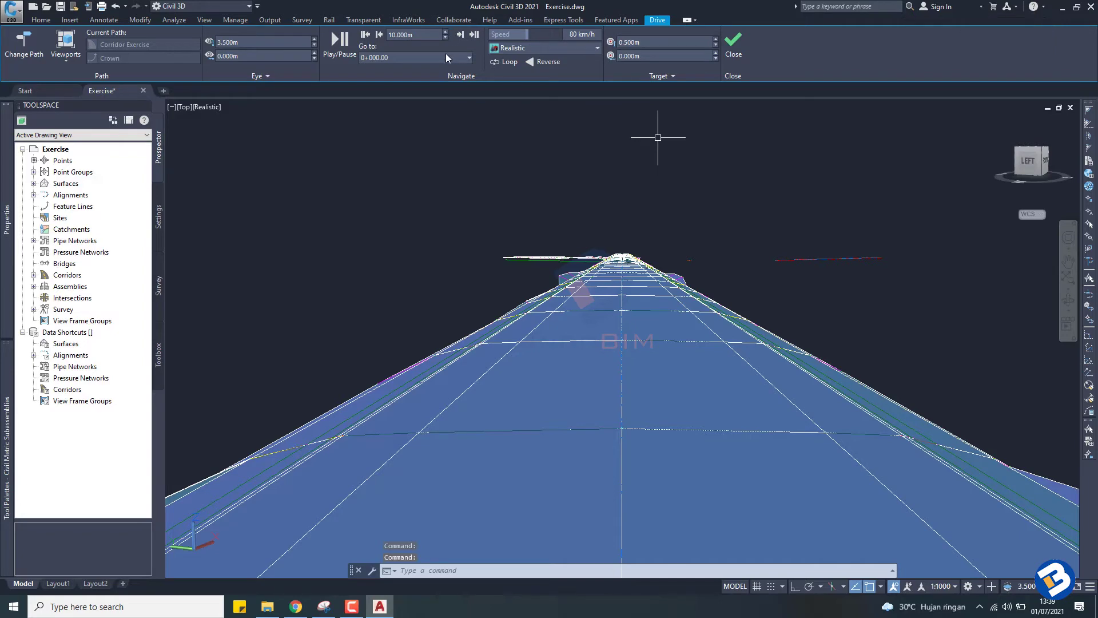
click(337, 47)
text(100)
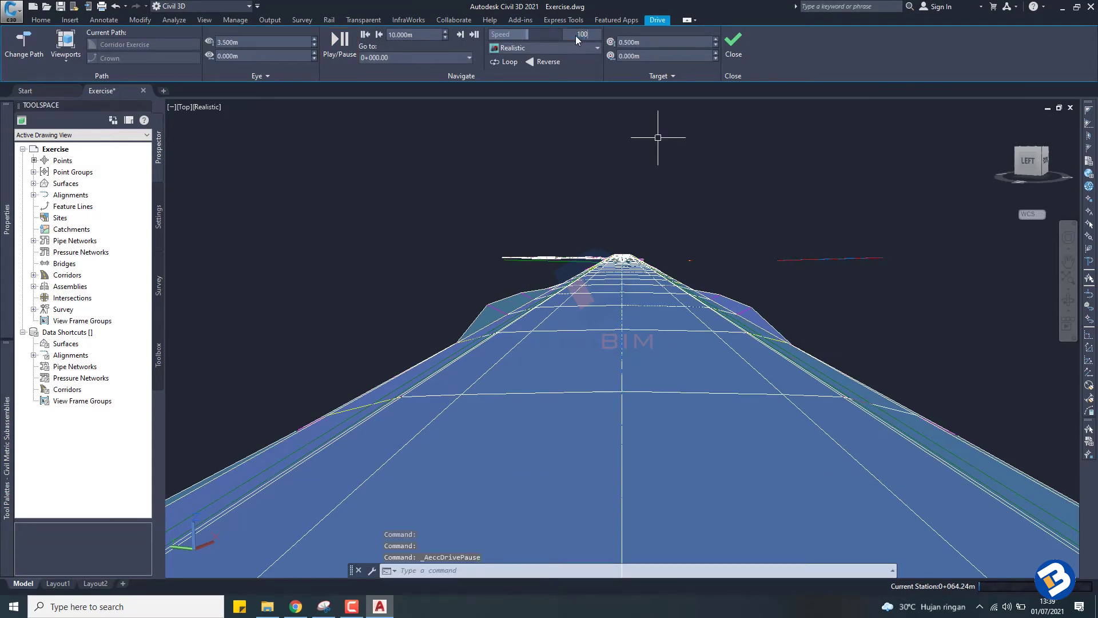
Step: Set the drive target offset to -0.500m and eye height to 2.500m
click(716, 39)
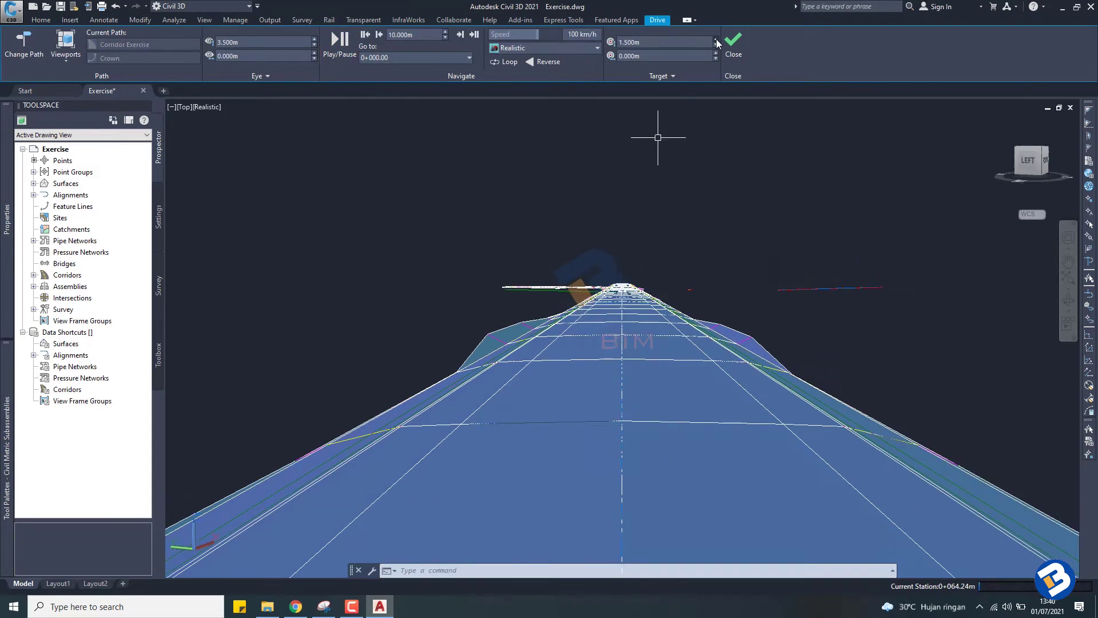
click(716, 39)
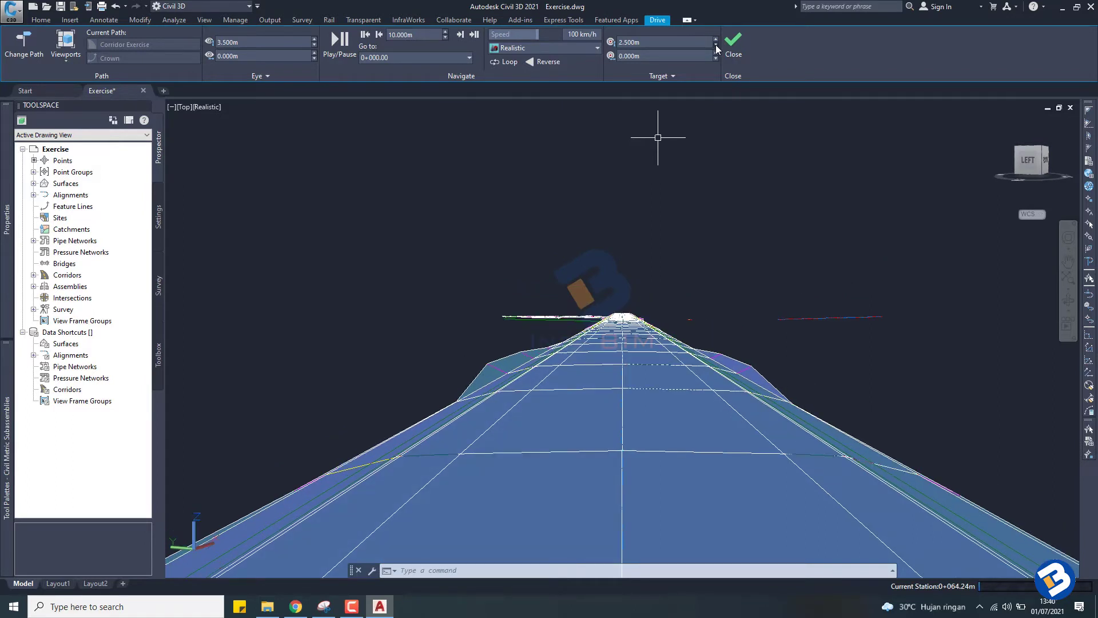
click(716, 45)
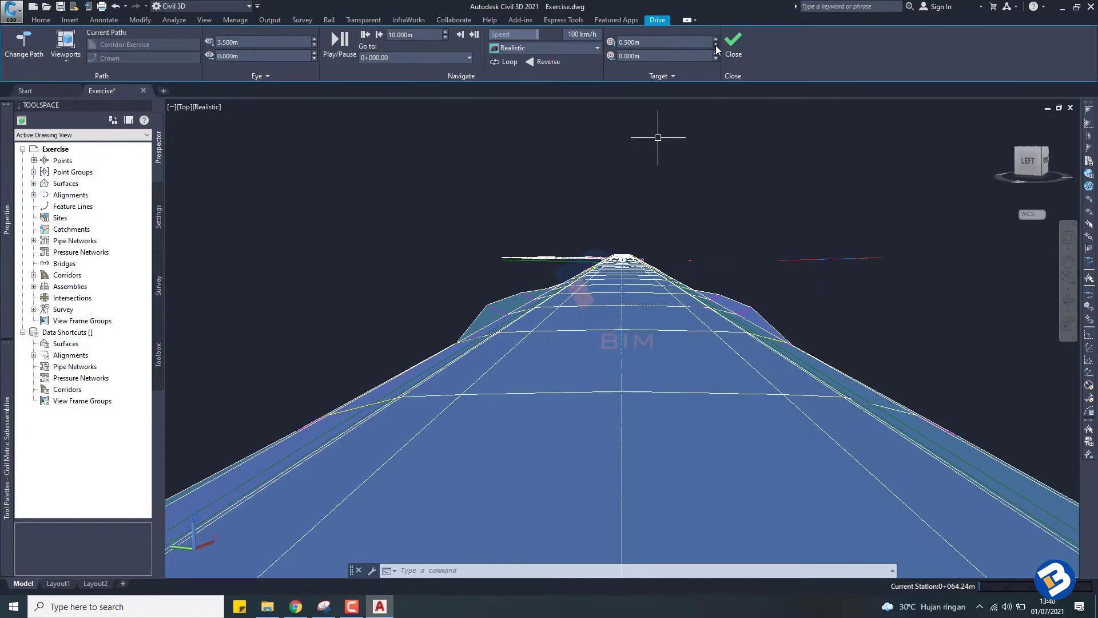
click(715, 45)
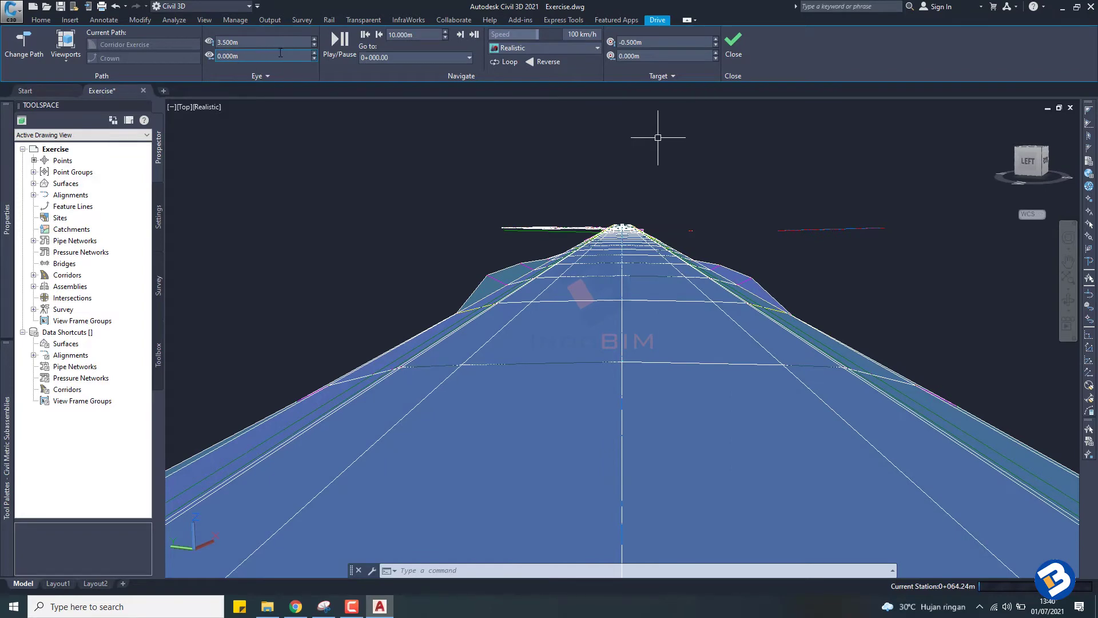
click(314, 39)
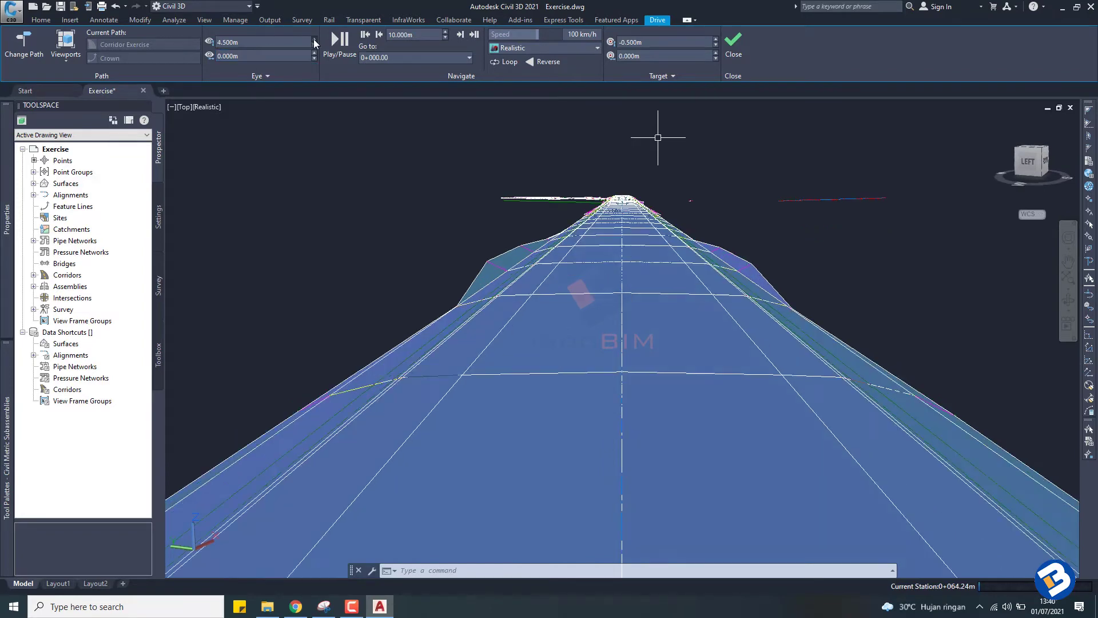
click(313, 44)
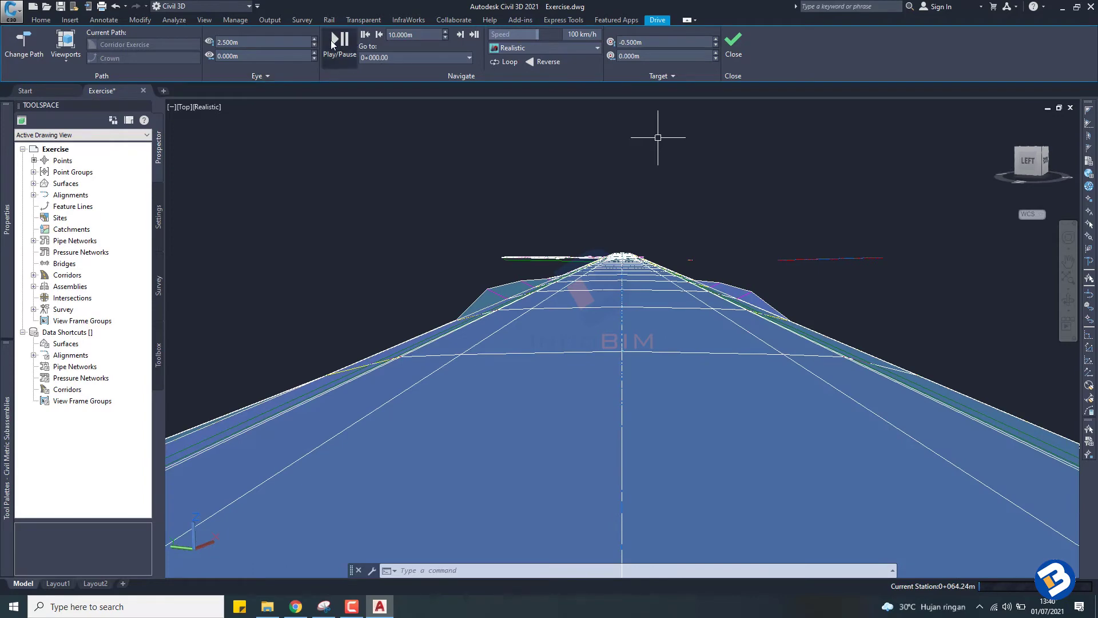
Step: Resume the drive animation so it advances along the corridor to station 0+564.22m
click(332, 44)
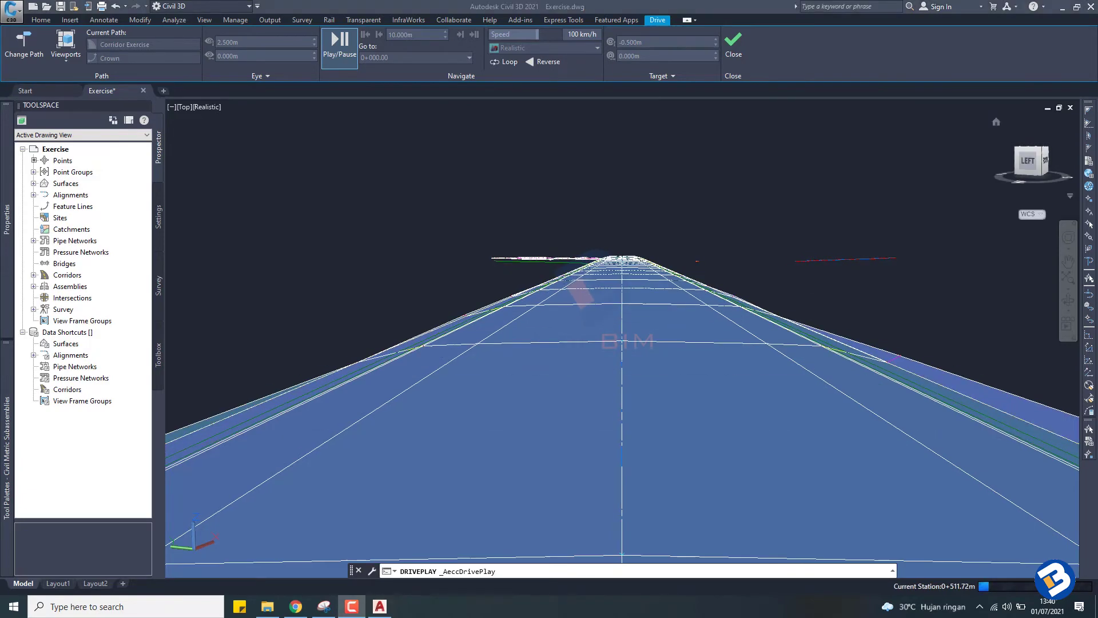
Step: Exit drive mode to the 2D plan and turn on the C-TOPO layer to show topo linework
click(734, 49)
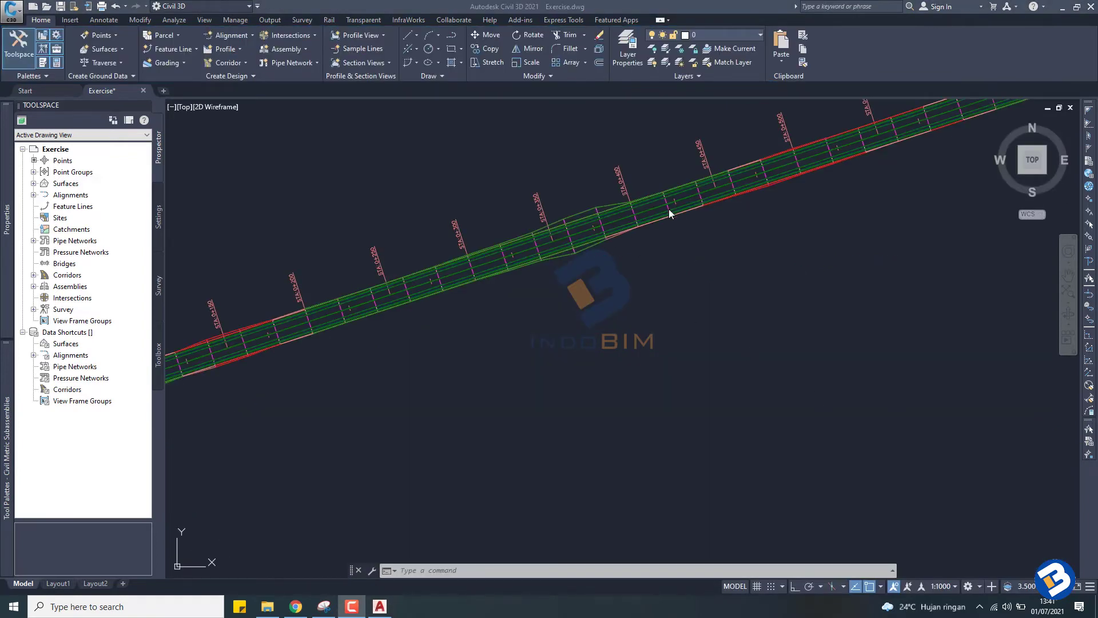
click(759, 36)
click(759, 37)
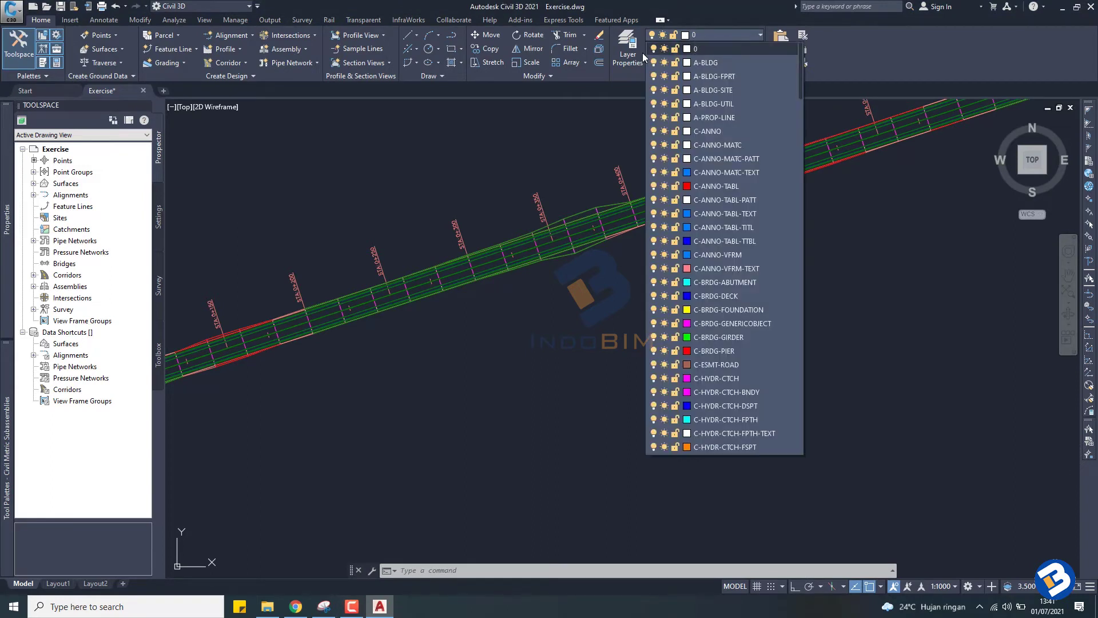
scroll(720, 103, down, 3)
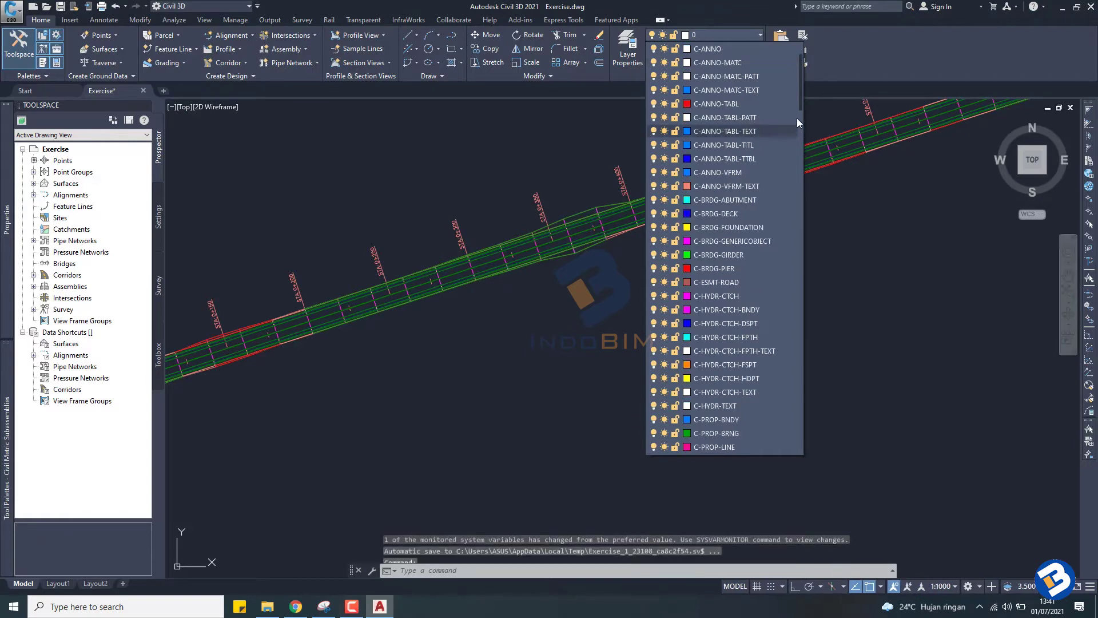
scroll(798, 100, up, 1)
click(799, 91)
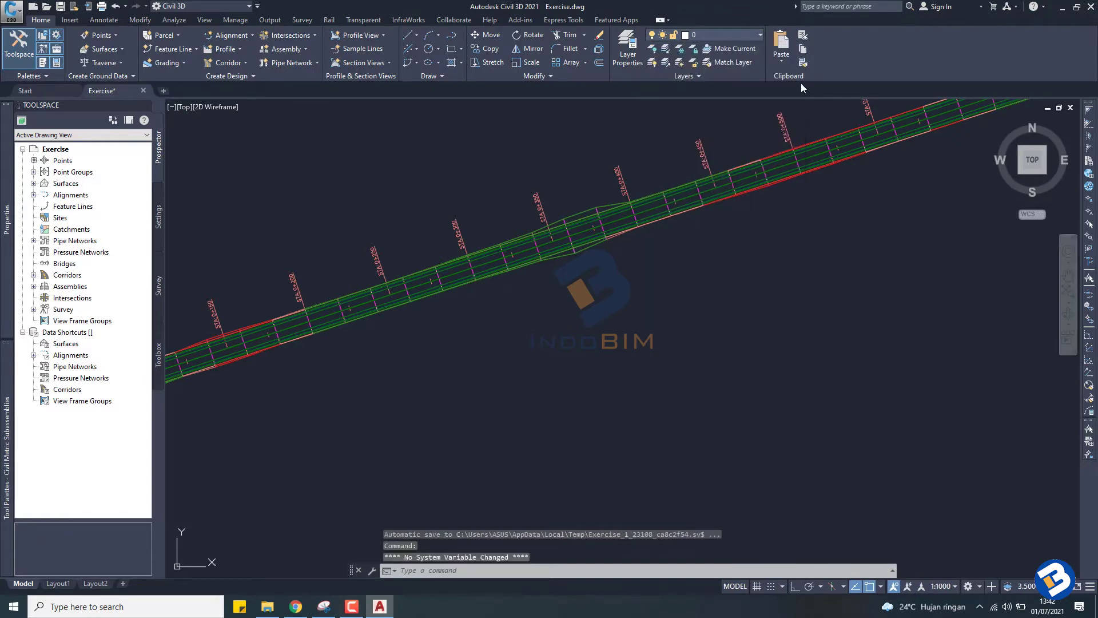
click(760, 36)
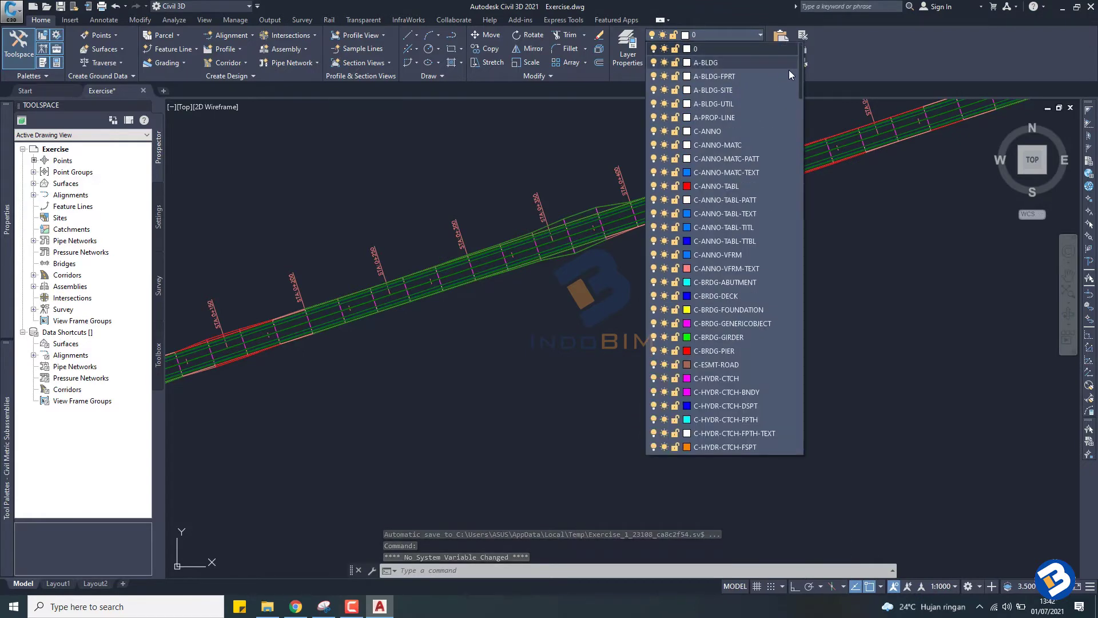
mouse_move(798, 74)
mouse_down()
mouse_move(804, 220)
mouse_move(793, 324)
mouse_up()
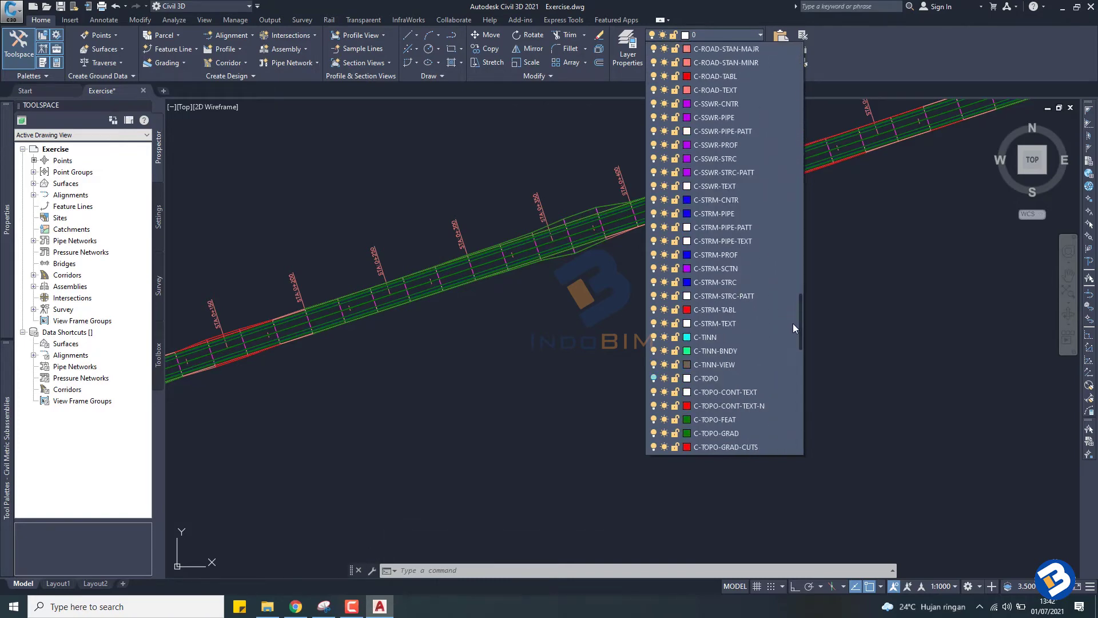
click(653, 378)
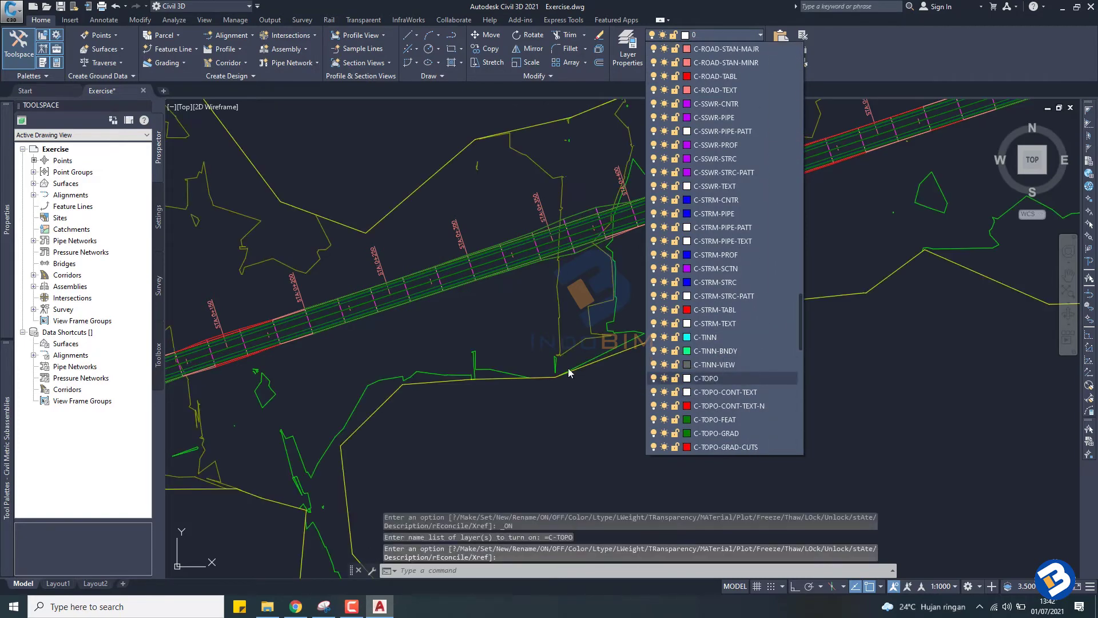
scroll(554, 395, down, 4)
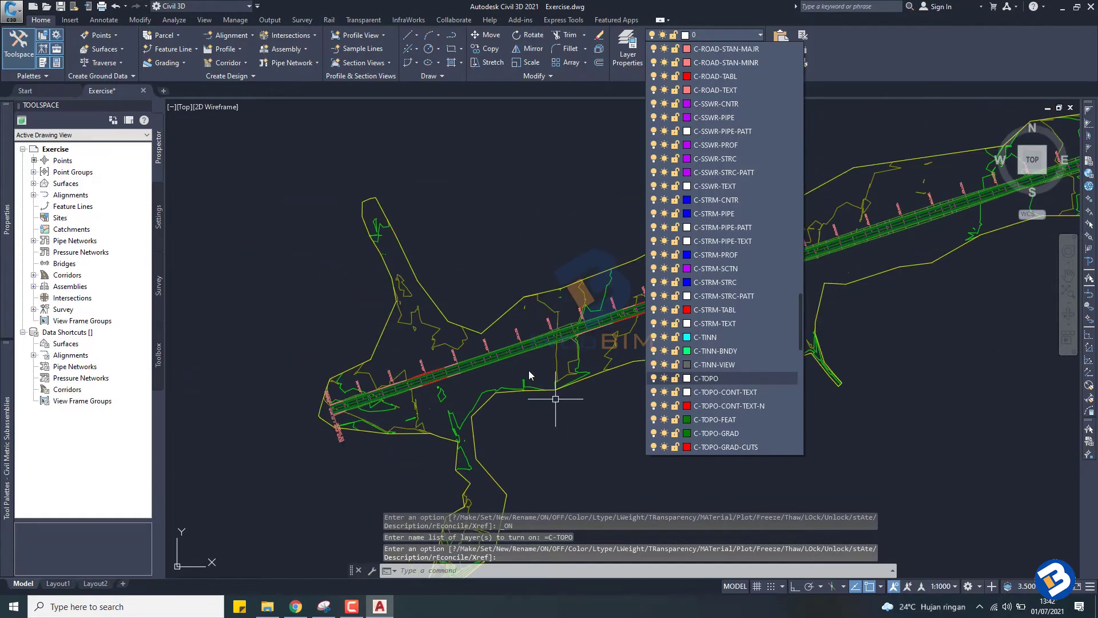
scroll(555, 398, up, 3)
click(529, 369)
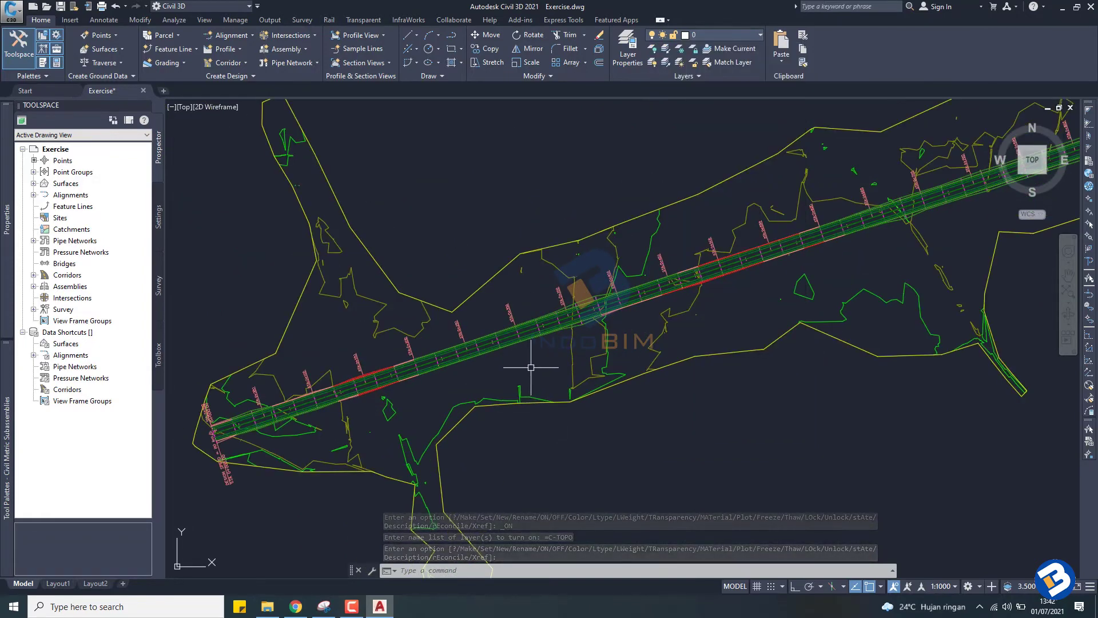
Step: Zoom and pan the plan view to frame the corridor
scroll(483, 381, down, 2)
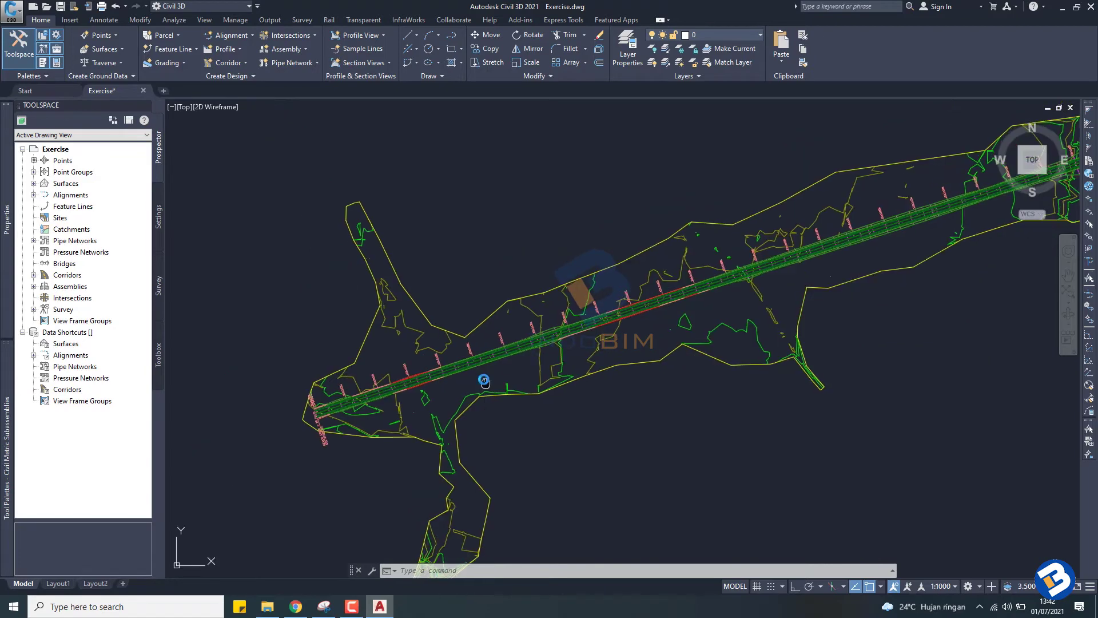
middle_drag(484, 381, 480, 332)
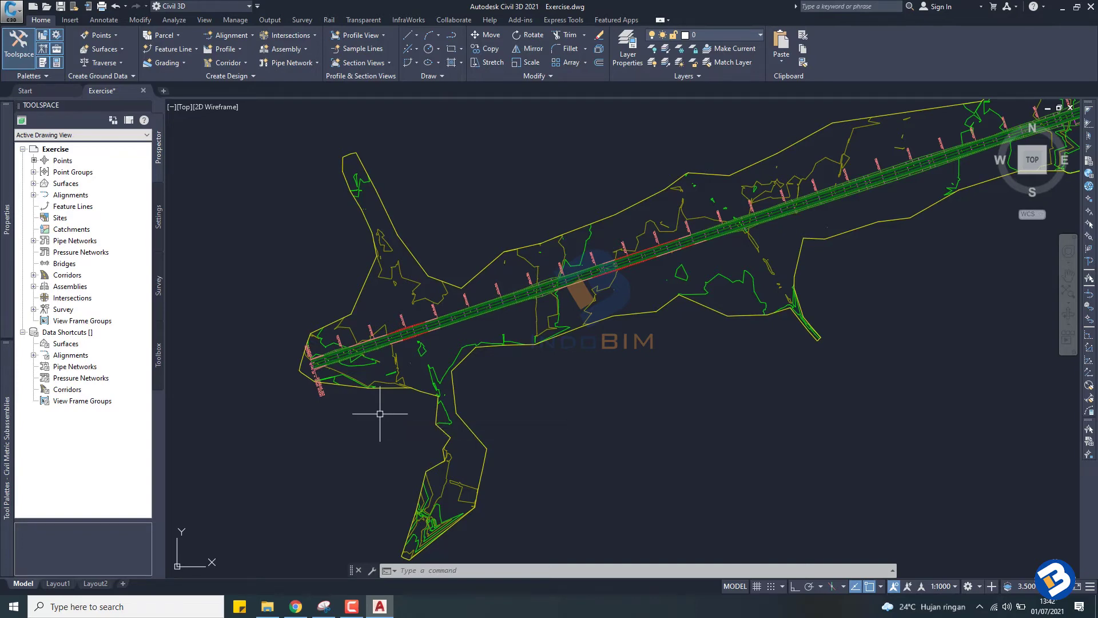
scroll(378, 412, down, 2)
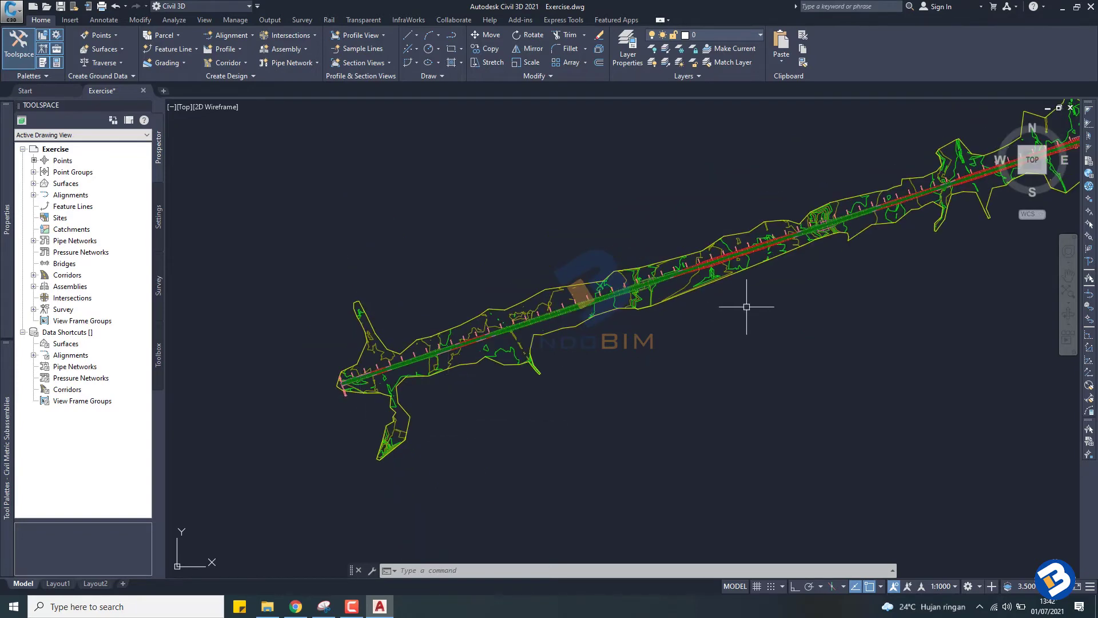
scroll(608, 360, up, 2)
scroll(696, 337, up, 2)
scroll(696, 337, up, 2)
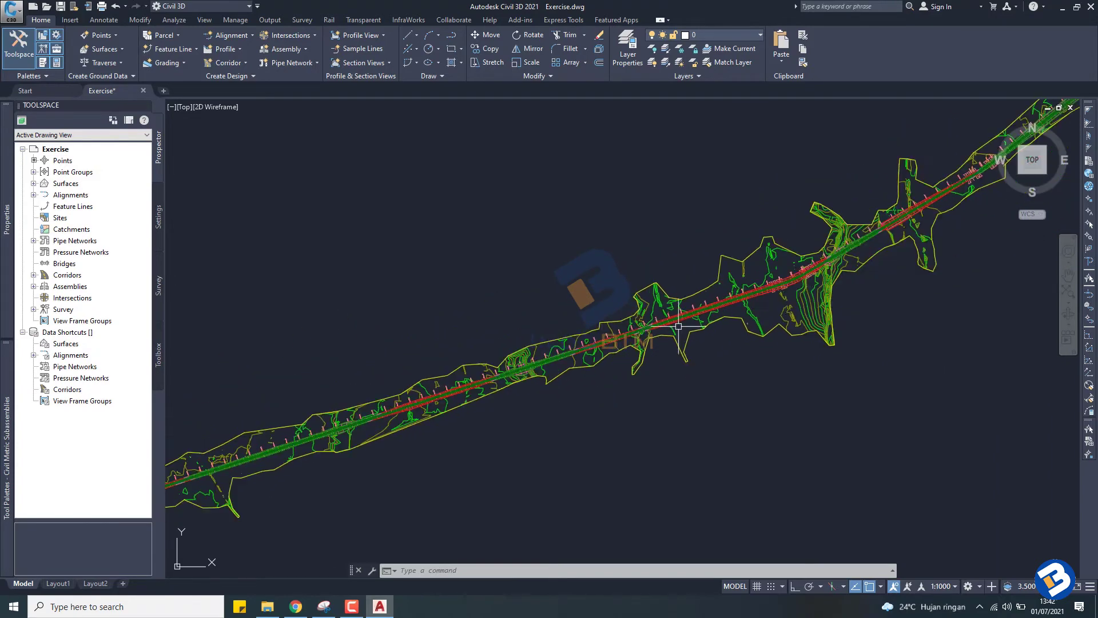
scroll(696, 337, up, 2)
scroll(696, 337, down, 2)
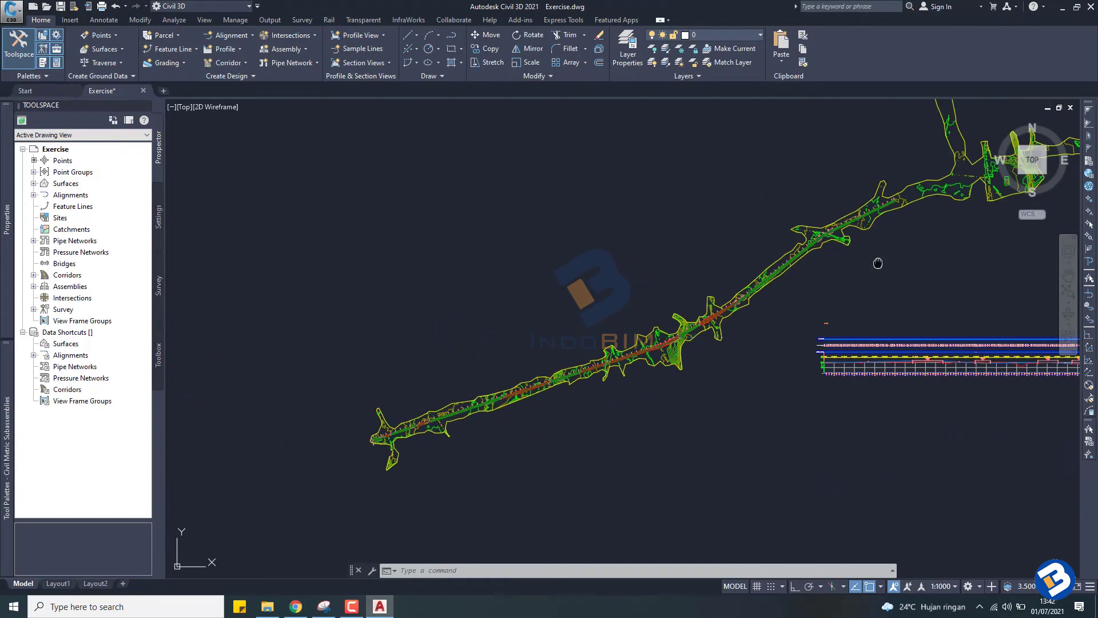
scroll(703, 325, down, 1)
scroll(711, 317, up, 1)
scroll(611, 335, down, 2)
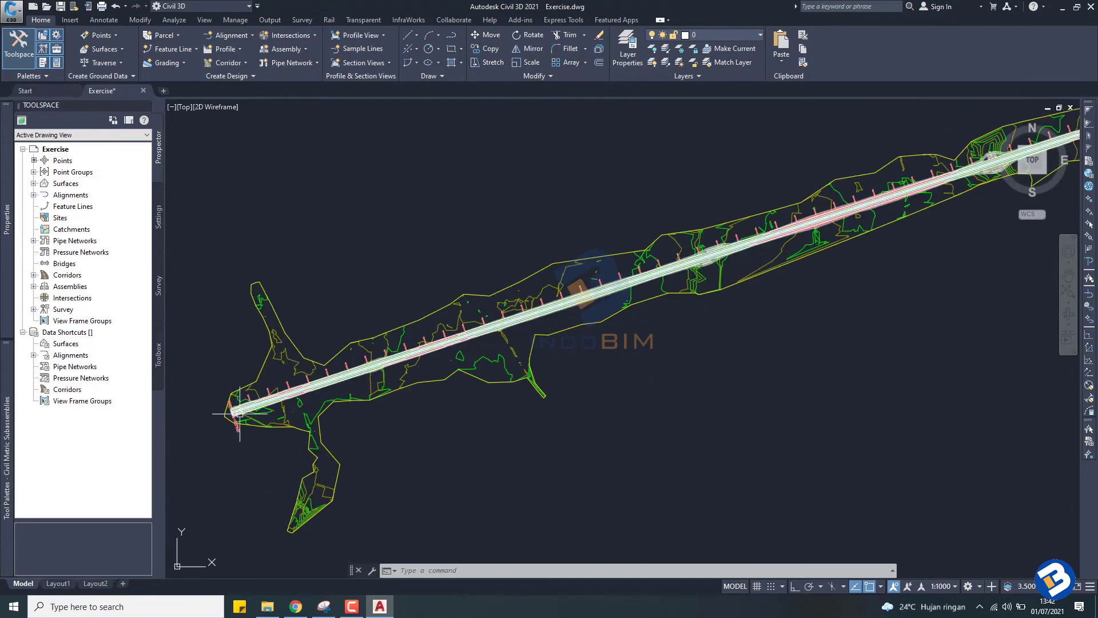
scroll(246, 407, up, 3)
scroll(248, 403, up, 2)
Step: Centre the corridor's start and expand Assemblies in Prospector to show Assembly Exercise
middle_drag(249, 404, 423, 356)
scroll(423, 356, down, 2)
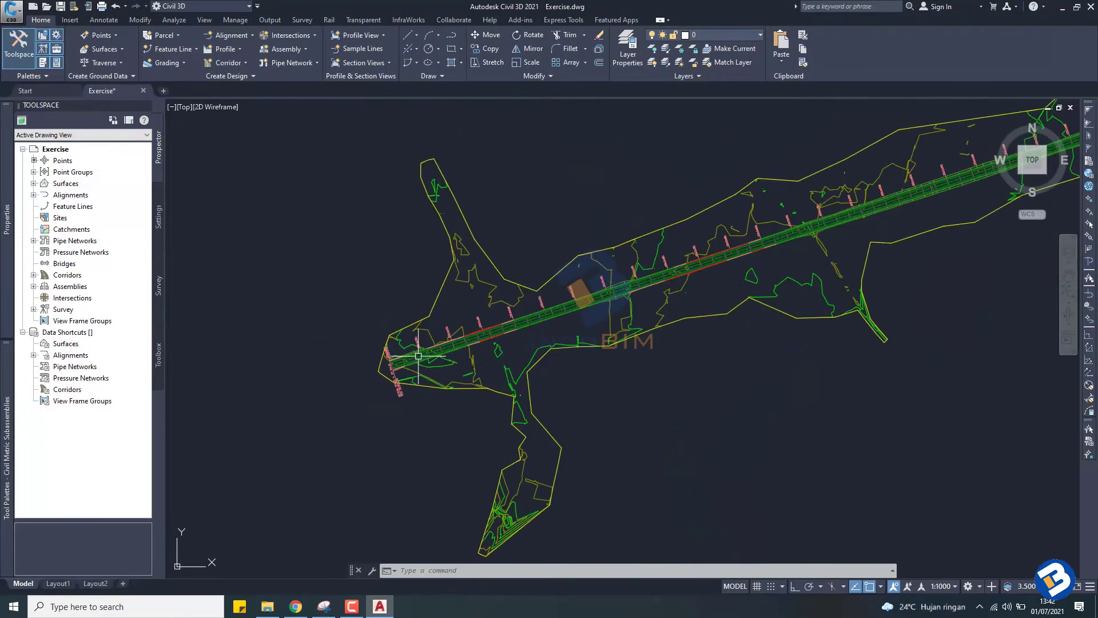
scroll(409, 362, up, 2)
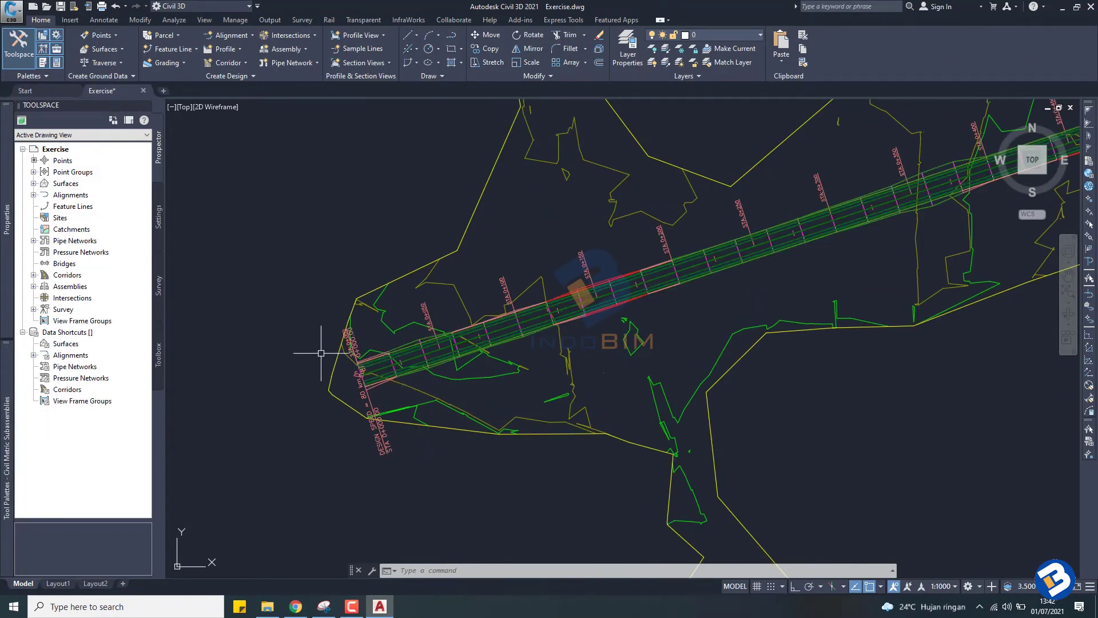
click(34, 286)
Step: Expand Corridors in Prospector and open the properties of Corridor Exercise
click(34, 275)
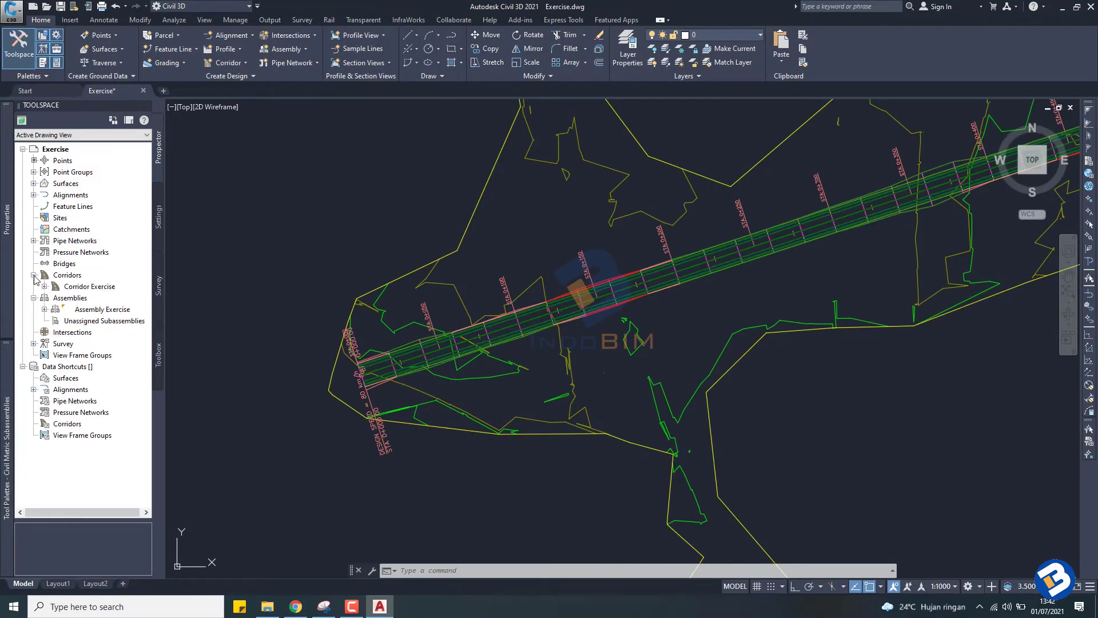
click(45, 285)
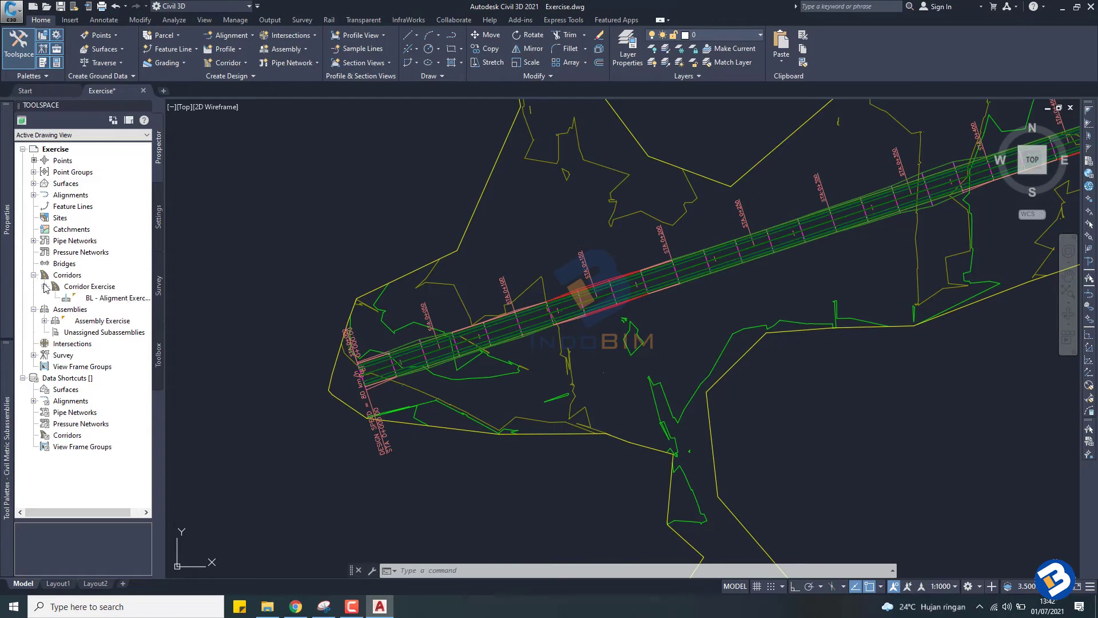
right_click(87, 288)
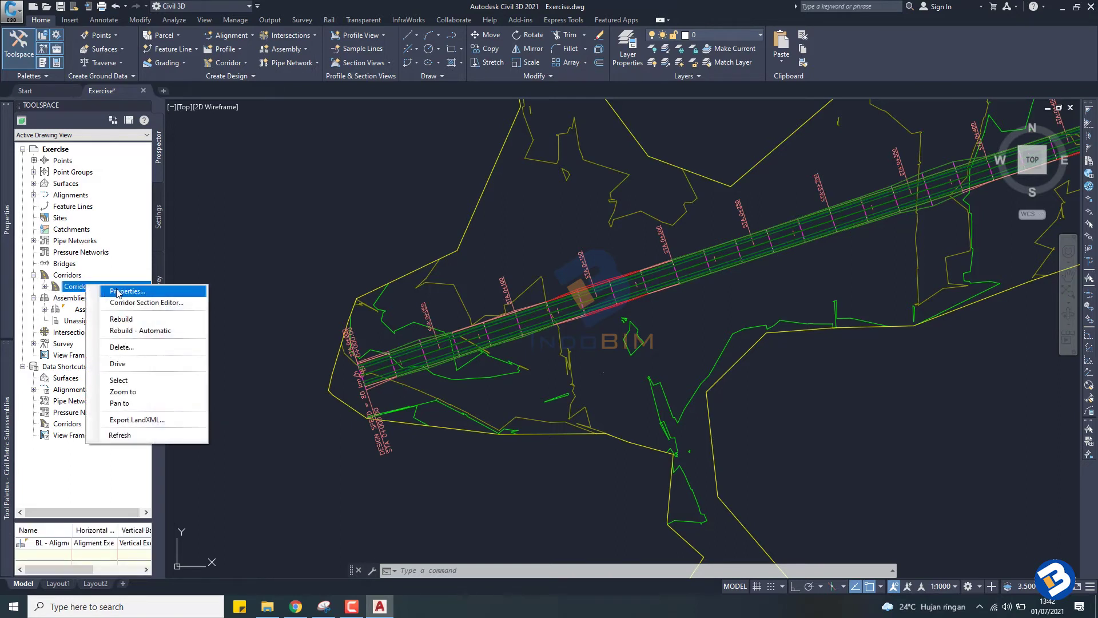
click(123, 292)
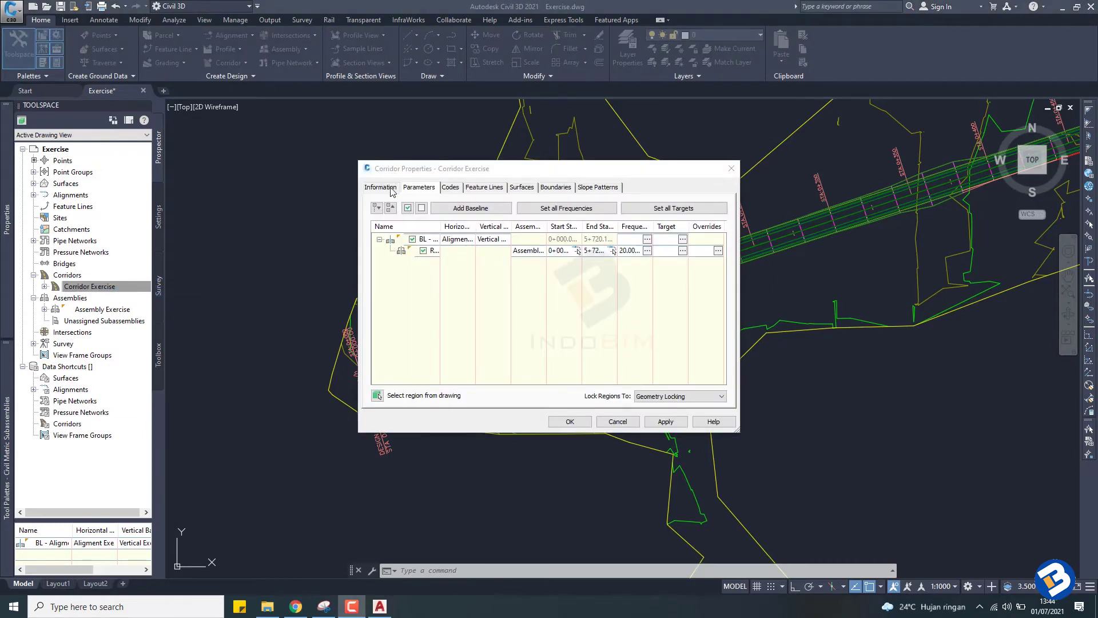
Step: Browse the corridor property pages, ending on the empty Surfaces page
click(389, 193)
click(430, 189)
key(ctrl+Tab)
key(ctrl+Tab)
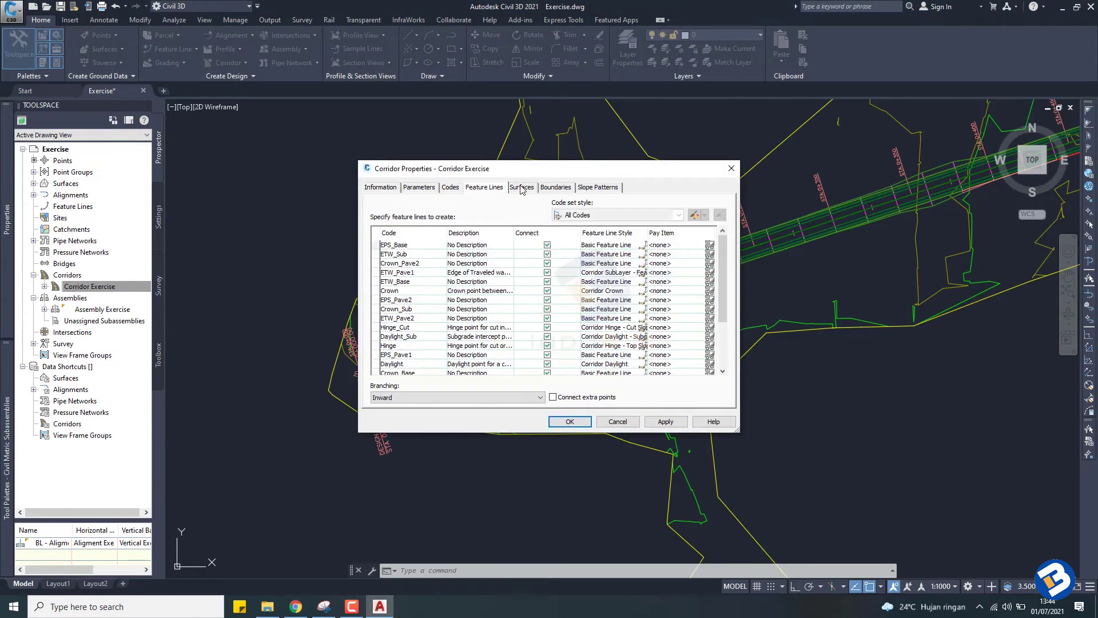
key(ctrl+Tab)
key(ctrl+Tab)
click(390, 191)
click(425, 189)
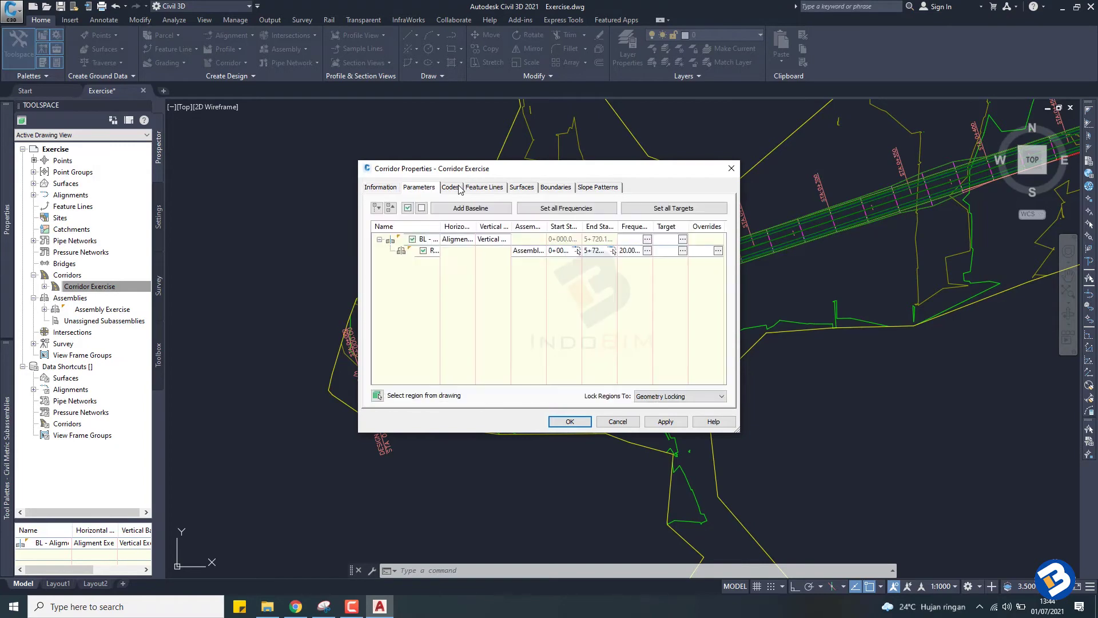
click(483, 188)
click(522, 188)
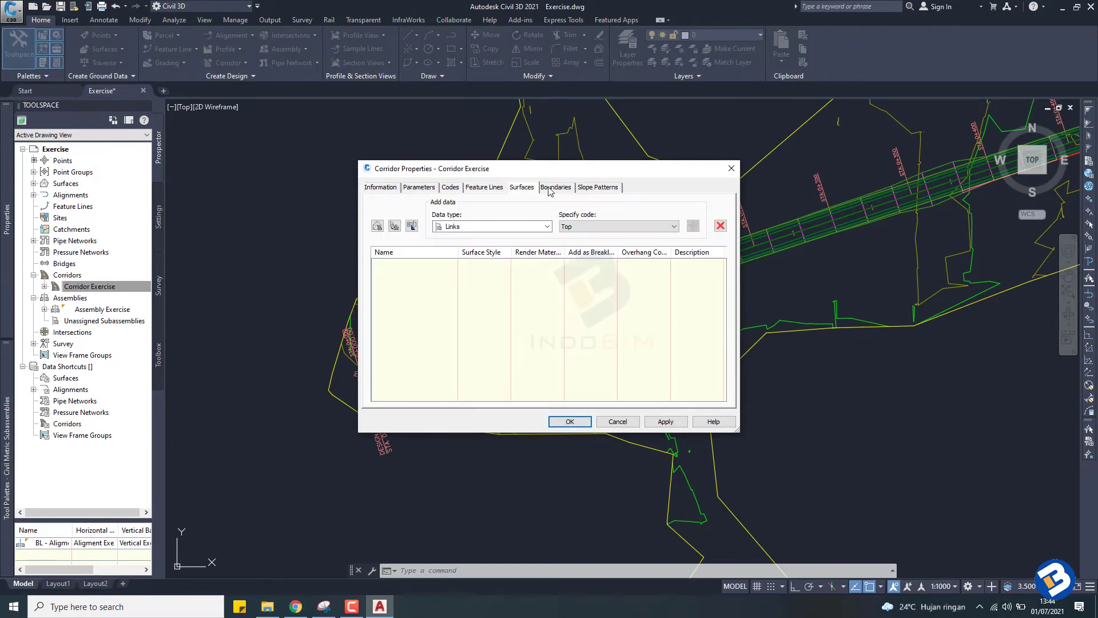
click(555, 189)
click(384, 188)
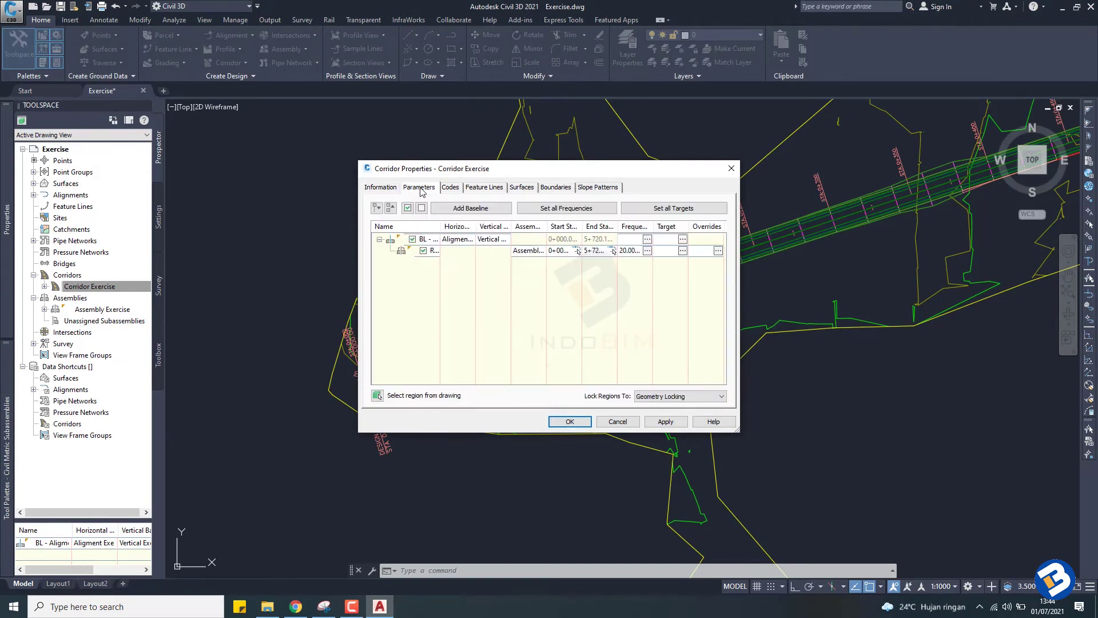
click(455, 190)
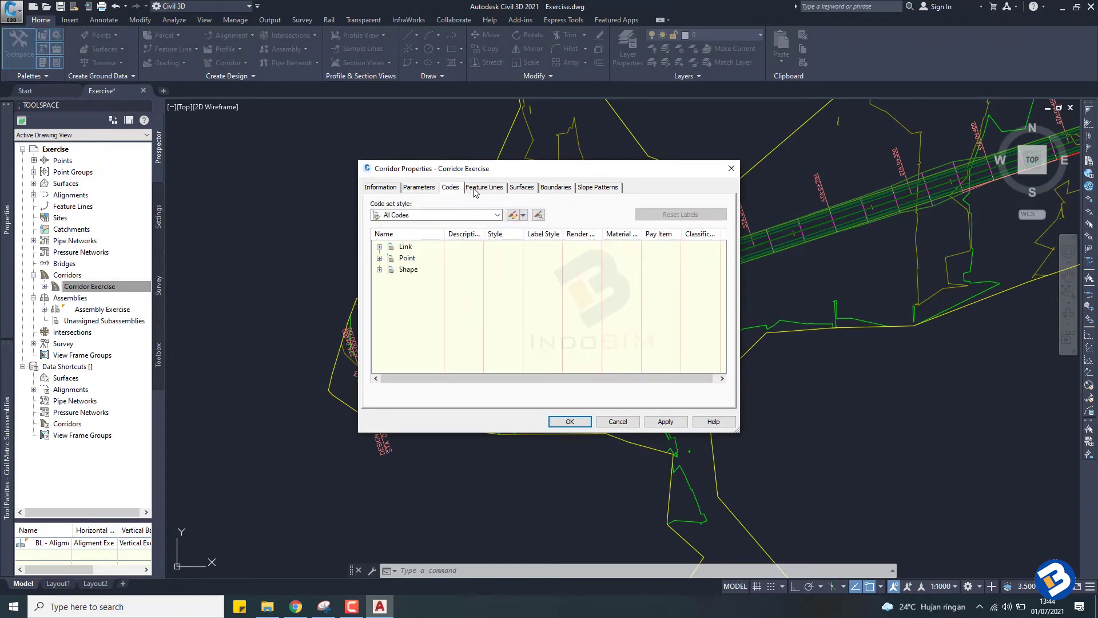
click(523, 189)
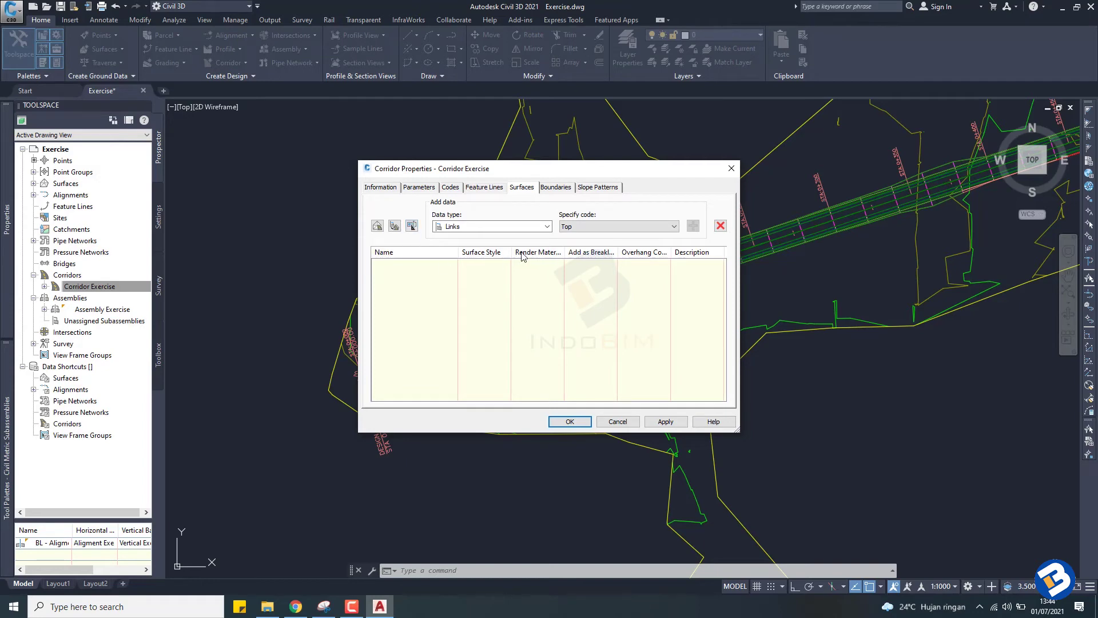
Step: Create a new corridor surface and name it FG Exercise
click(380, 230)
click(377, 227)
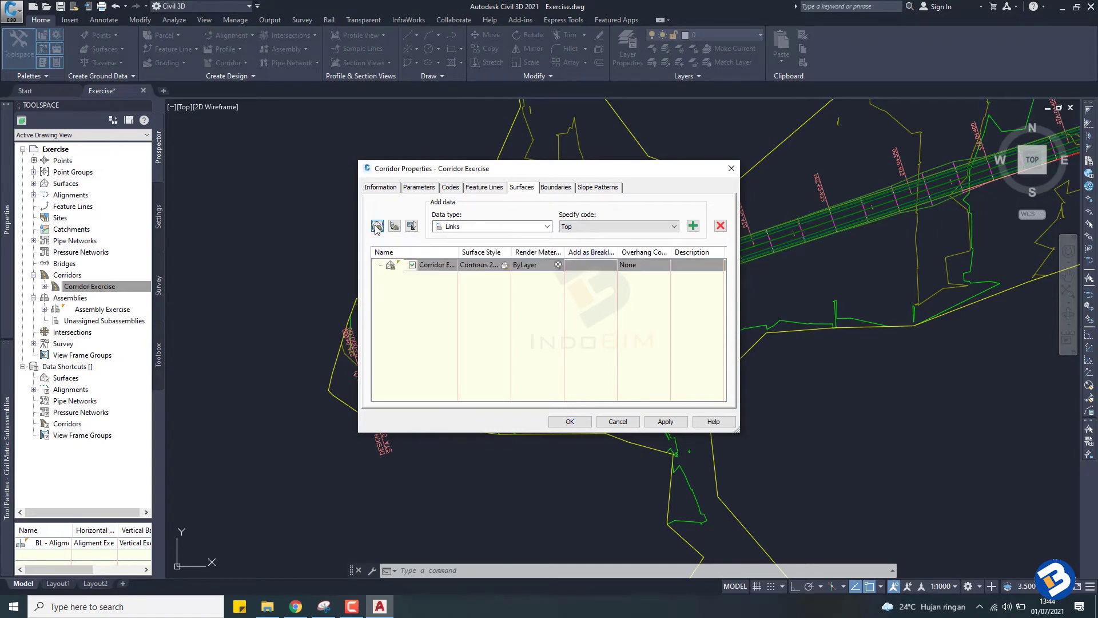
double_click(442, 266)
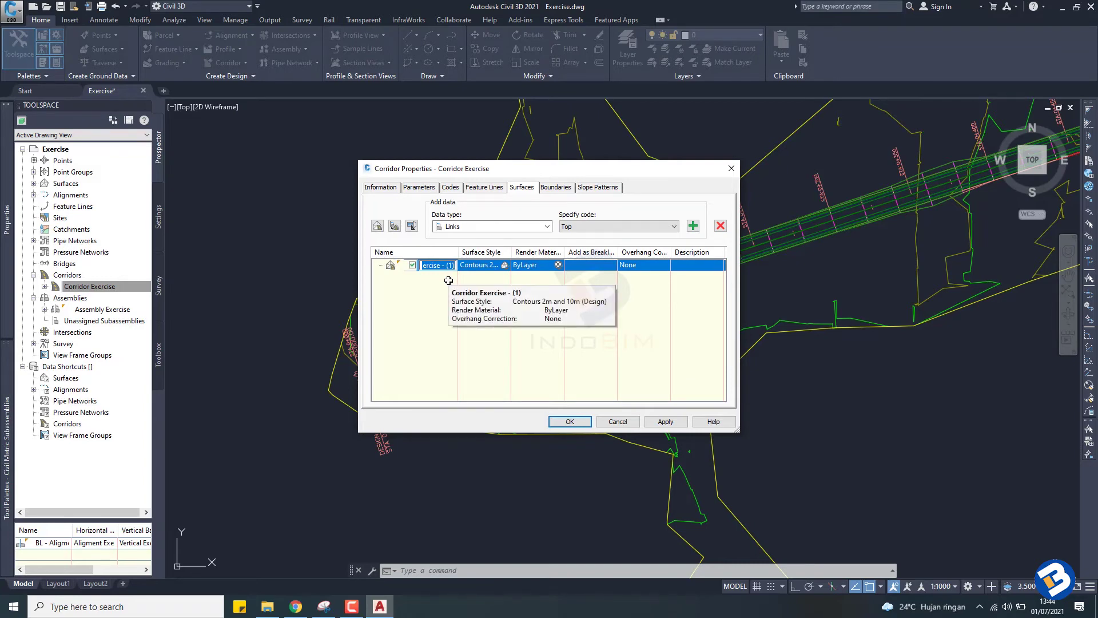
key(BackSpace)
text(ercise)
key(Return)
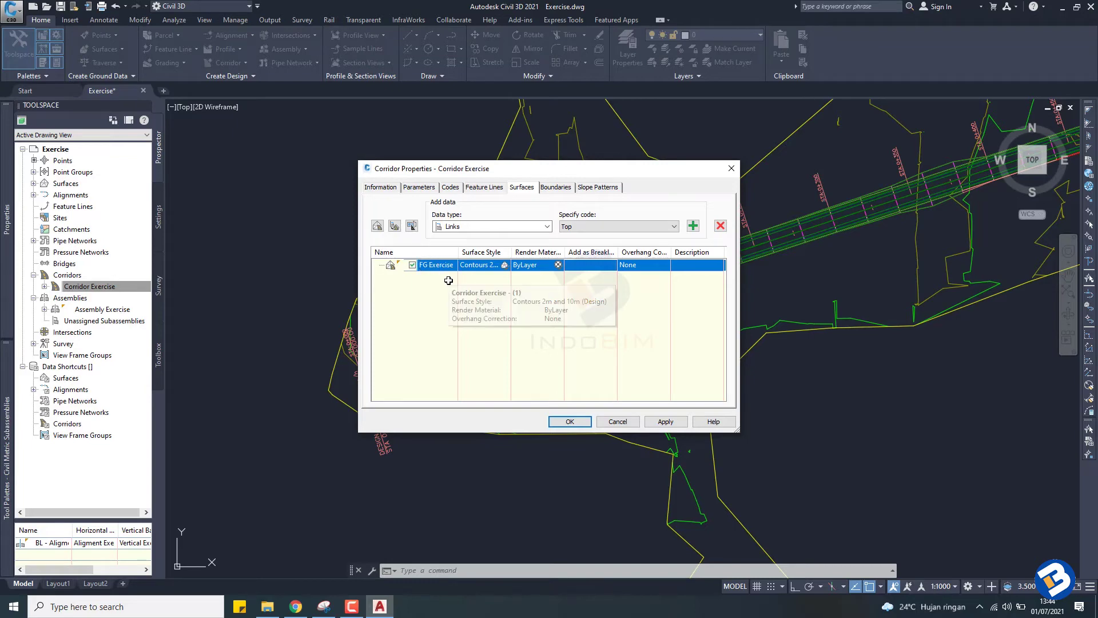
Step: Add the Top link code as FG Exercise's surface data
click(592, 229)
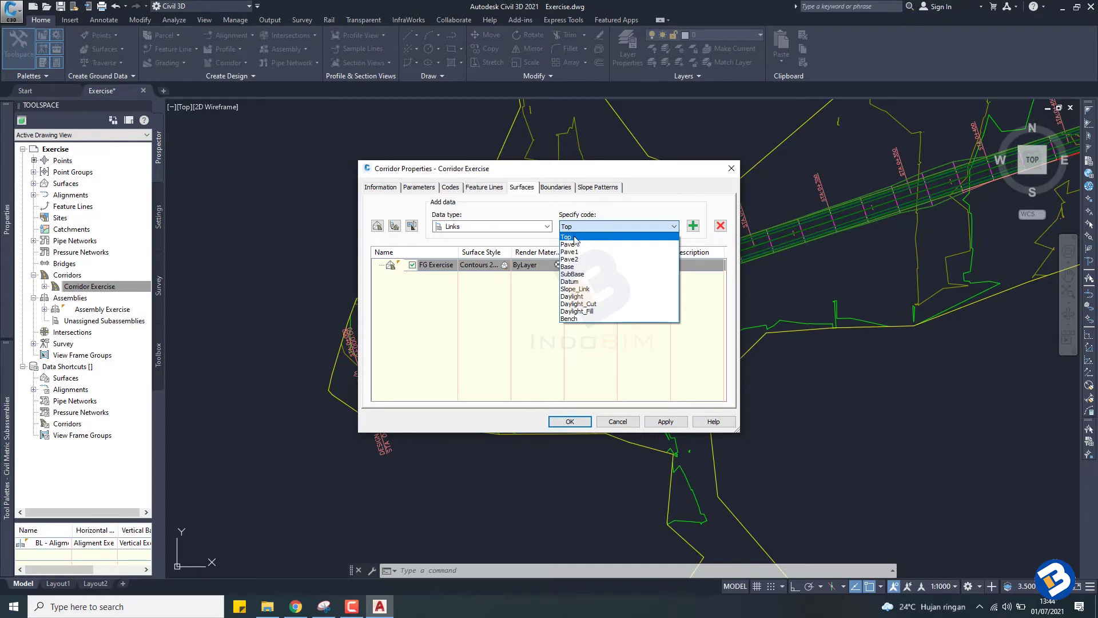
click(574, 237)
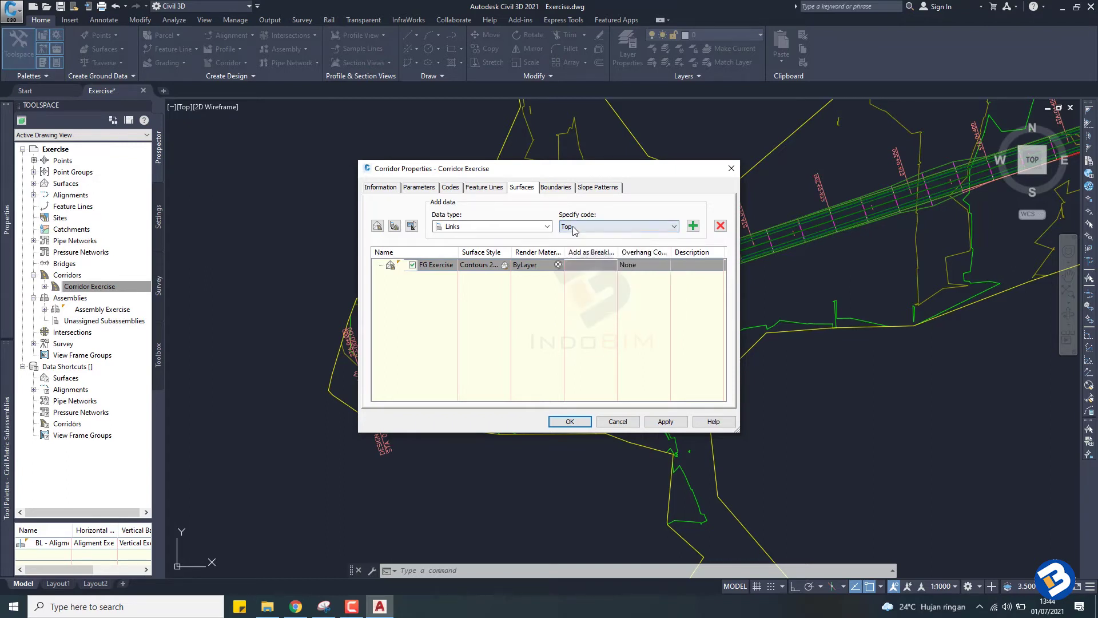
click(693, 228)
click(693, 227)
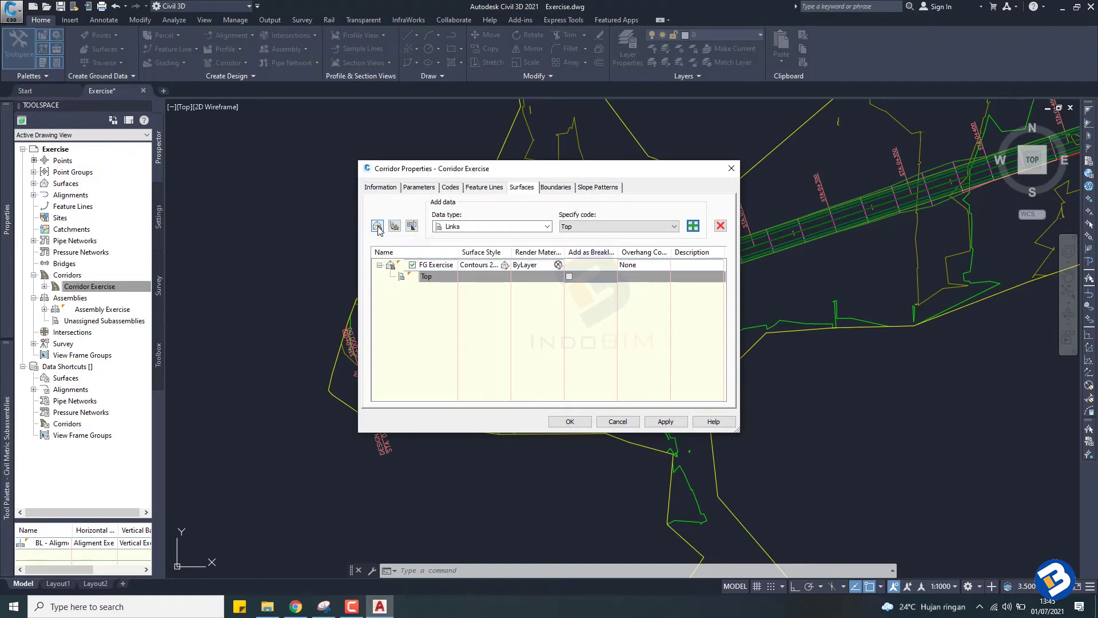
Step: Create a second corridor surface and name it EG Exercise
click(378, 227)
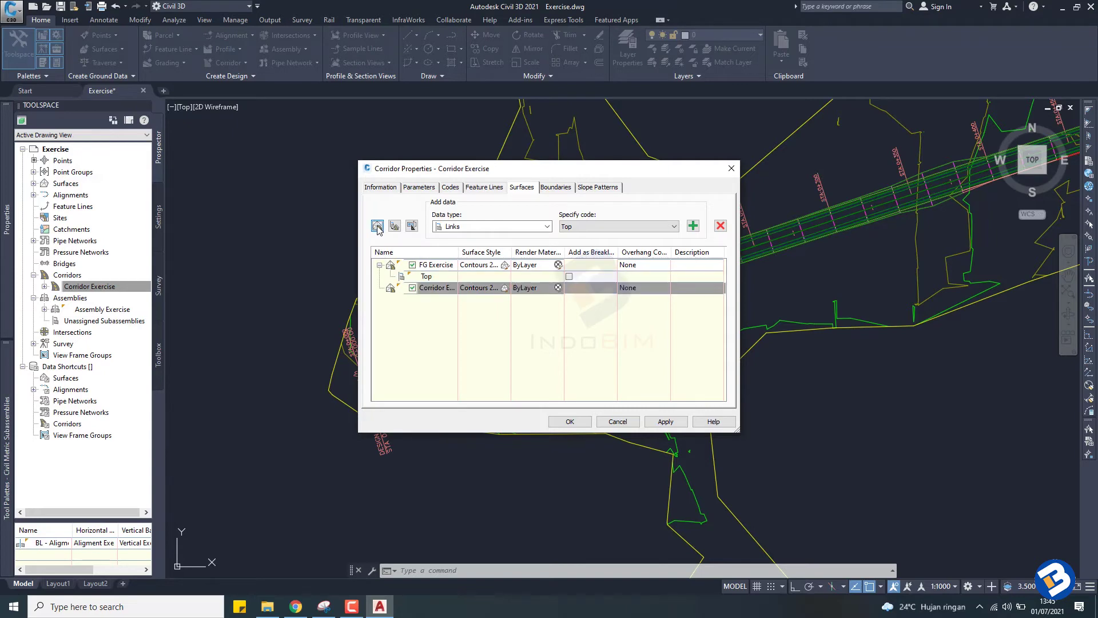
click(432, 288)
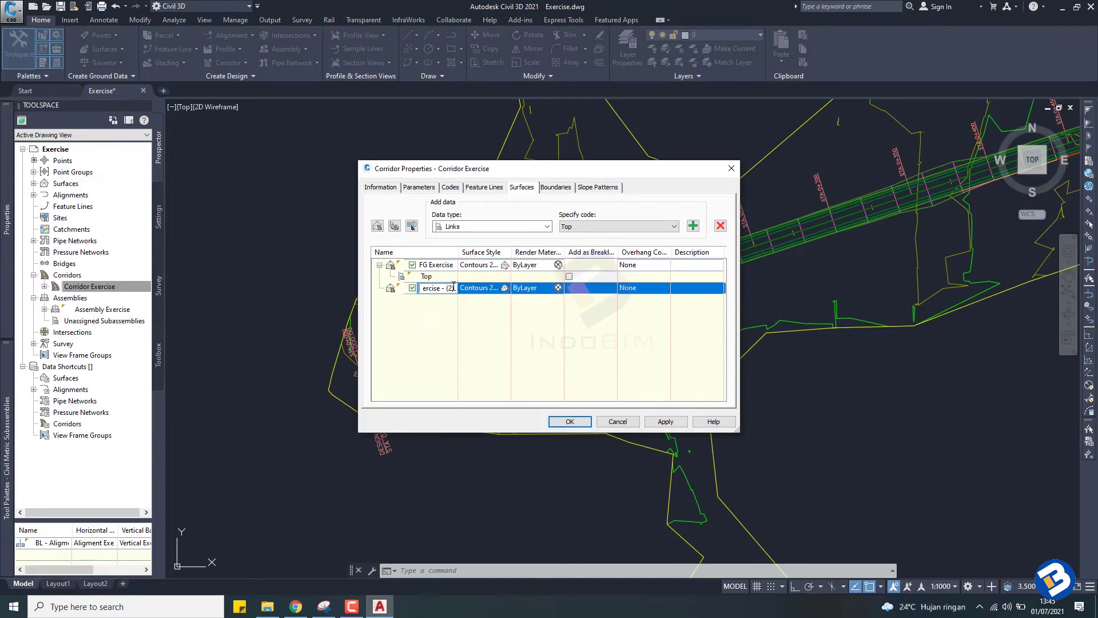
key(Return)
click(442, 289)
key(Return)
text(E)
text(se)
key(Return)
Step: Add the Datum link code as EG Exercise's surface data
click(608, 227)
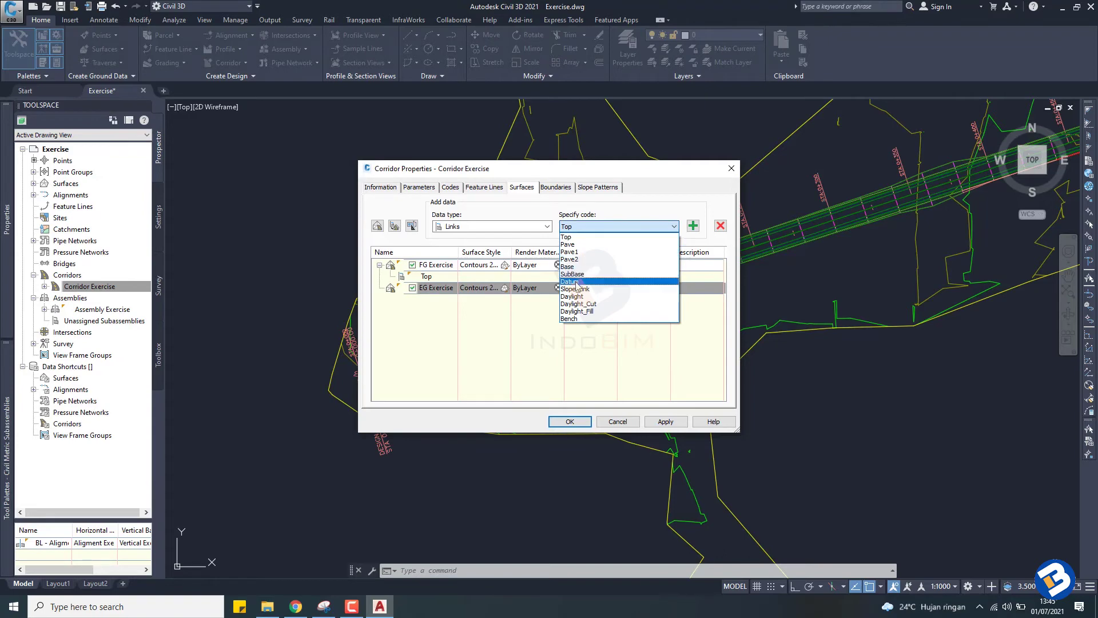
click(578, 282)
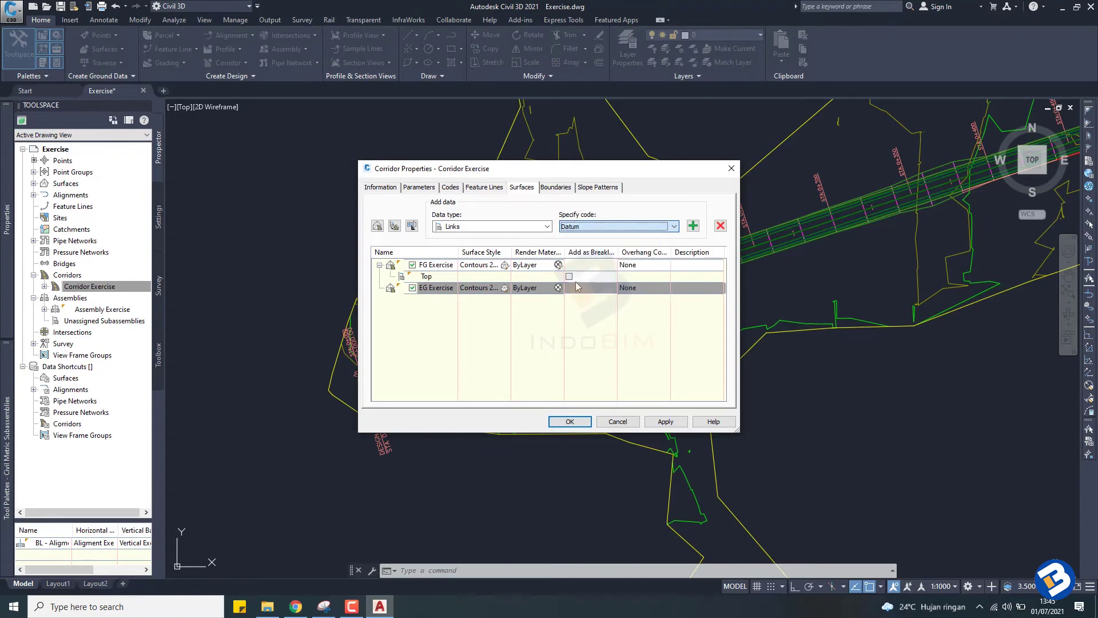
click(692, 227)
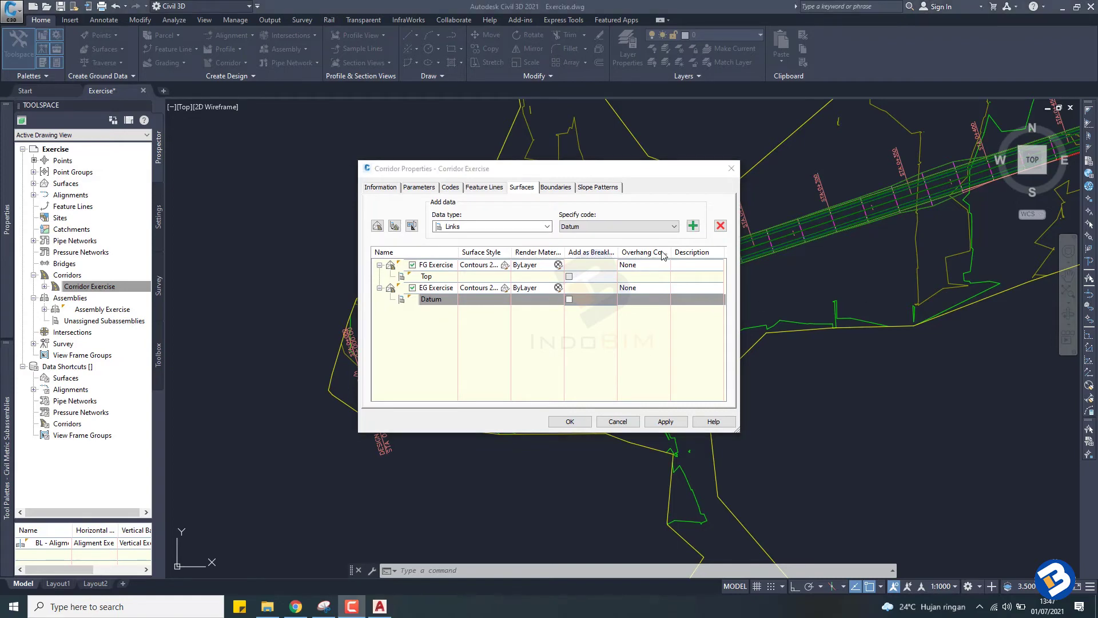
drag(672, 252, 686, 255)
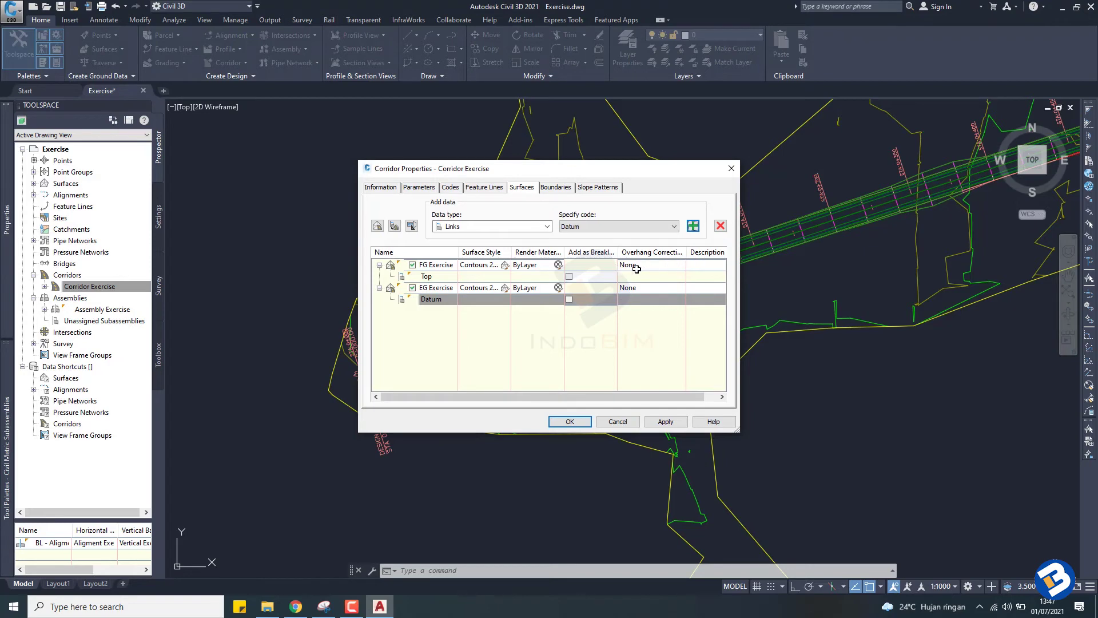
Step: Set overhang correction to Top Links for FG Exercise and Bottom Links for EG Exercise
click(665, 267)
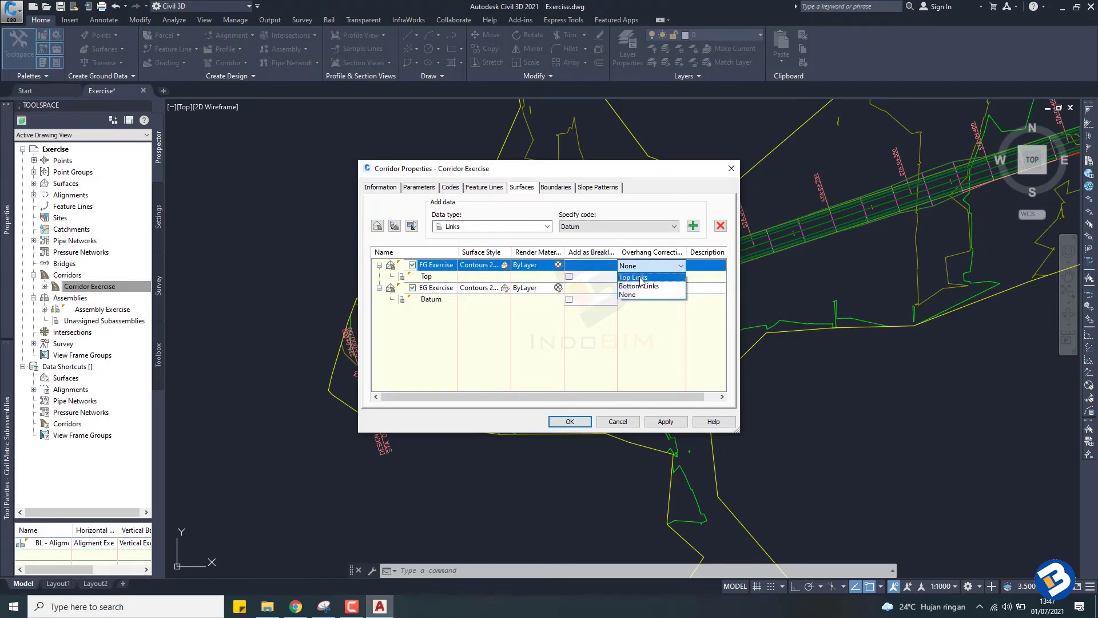
click(640, 278)
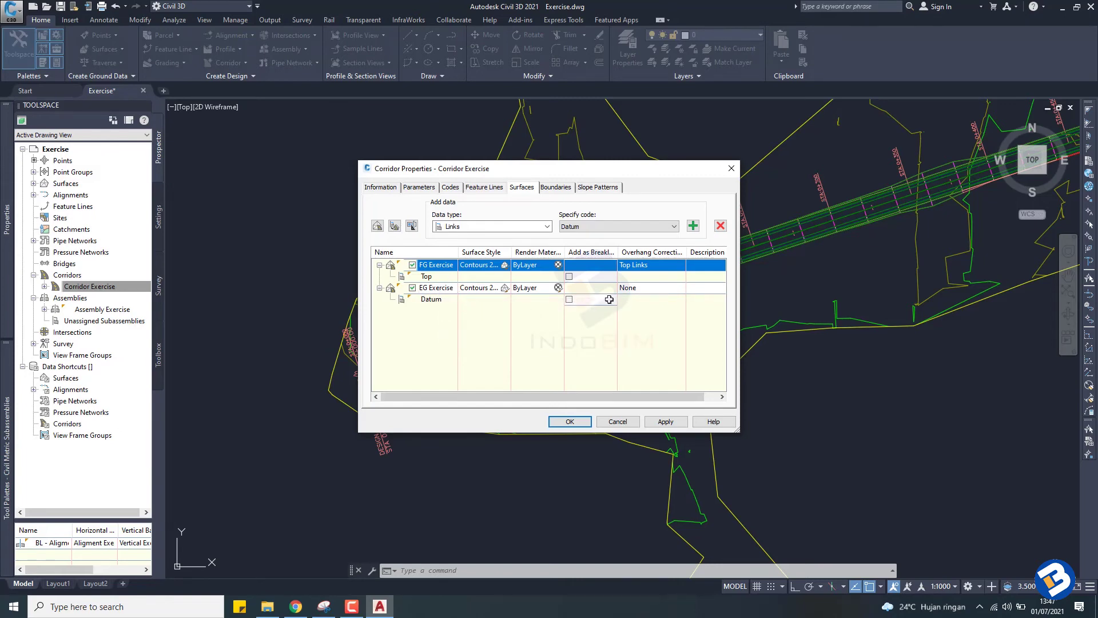
click(643, 289)
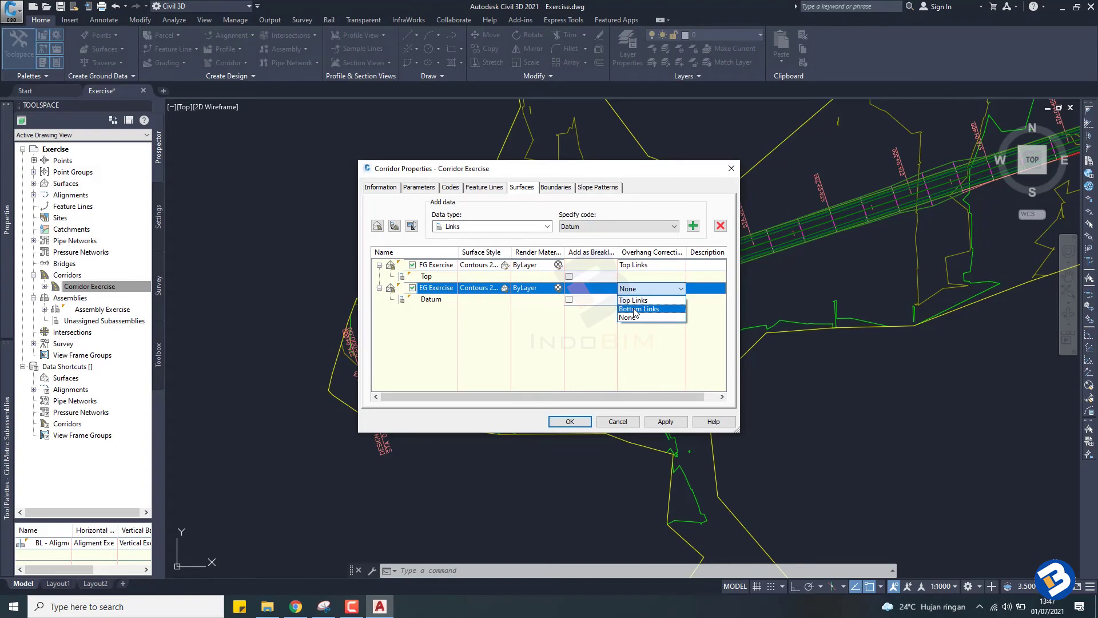
click(658, 309)
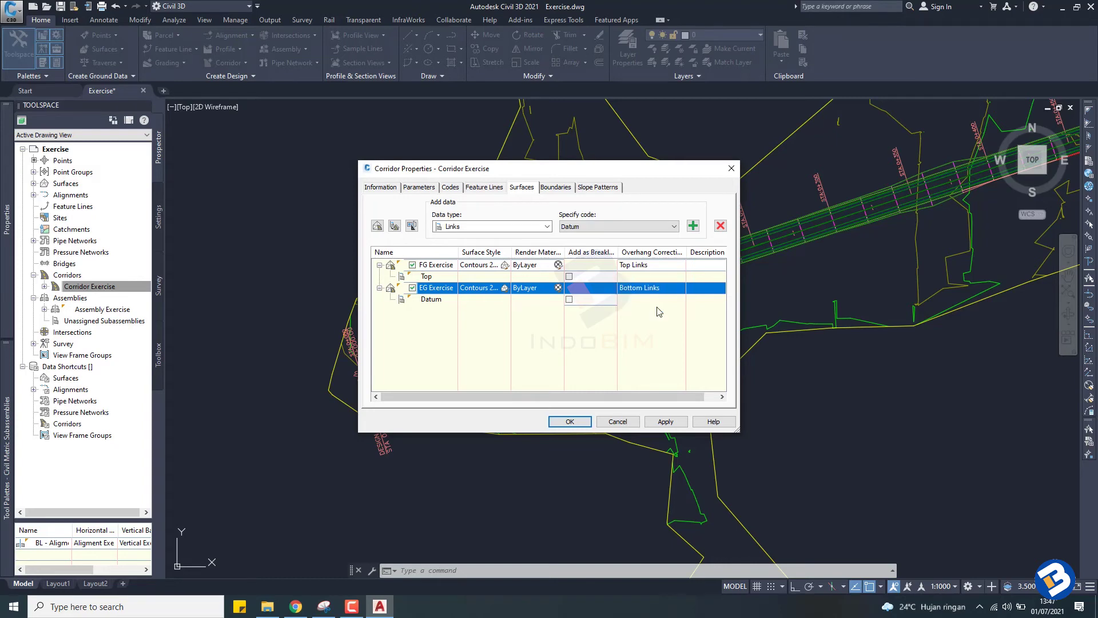
click(553, 189)
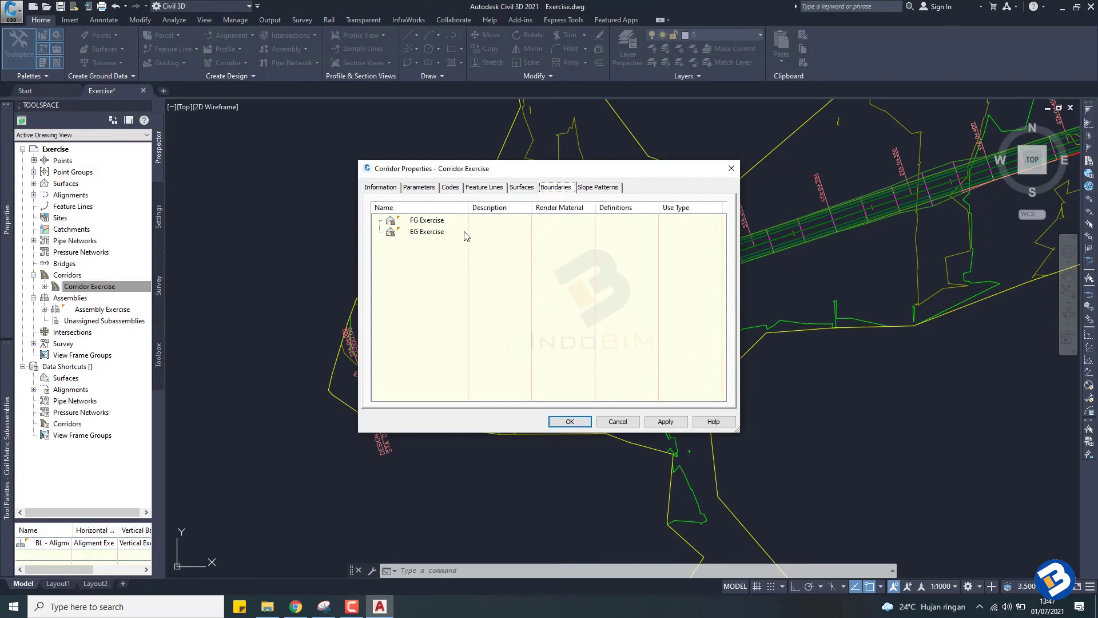
Step: Add automatic Daylight outside boundaries to both FG Exercise and EG Exercise
click(429, 223)
right_click(428, 222)
mouse_move(485, 237)
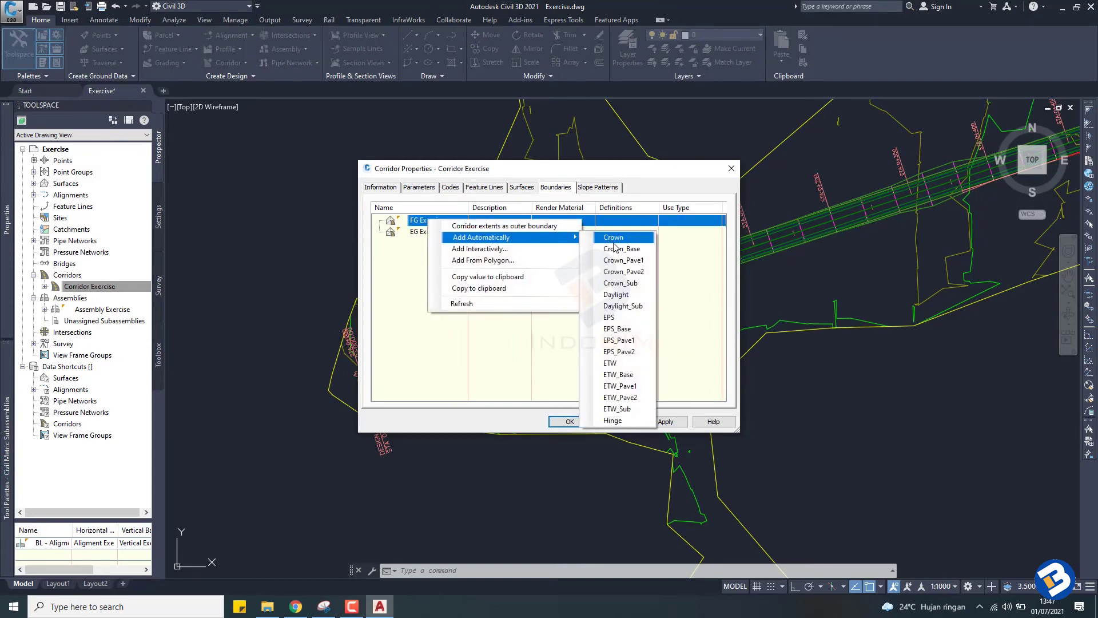
click(629, 295)
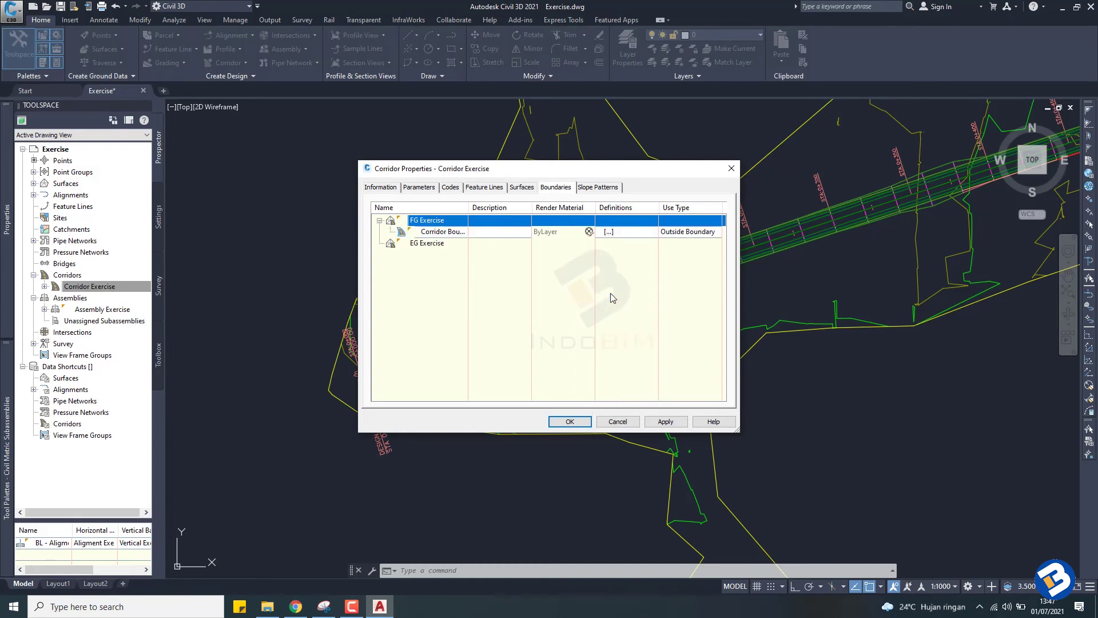
click(423, 248)
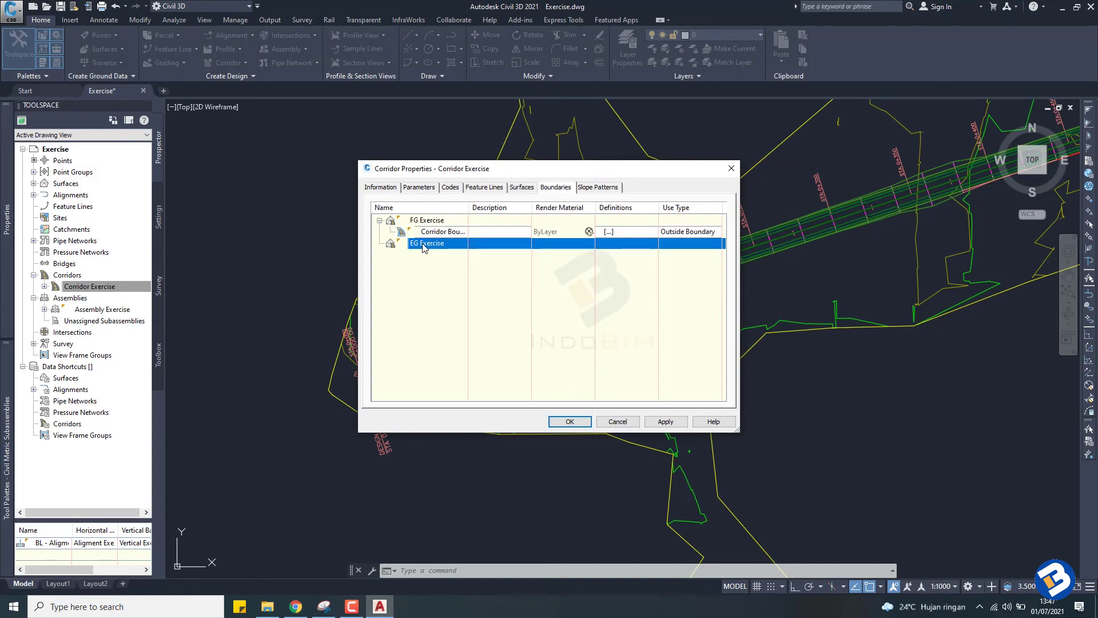
right_click(423, 246)
mouse_move(504, 262)
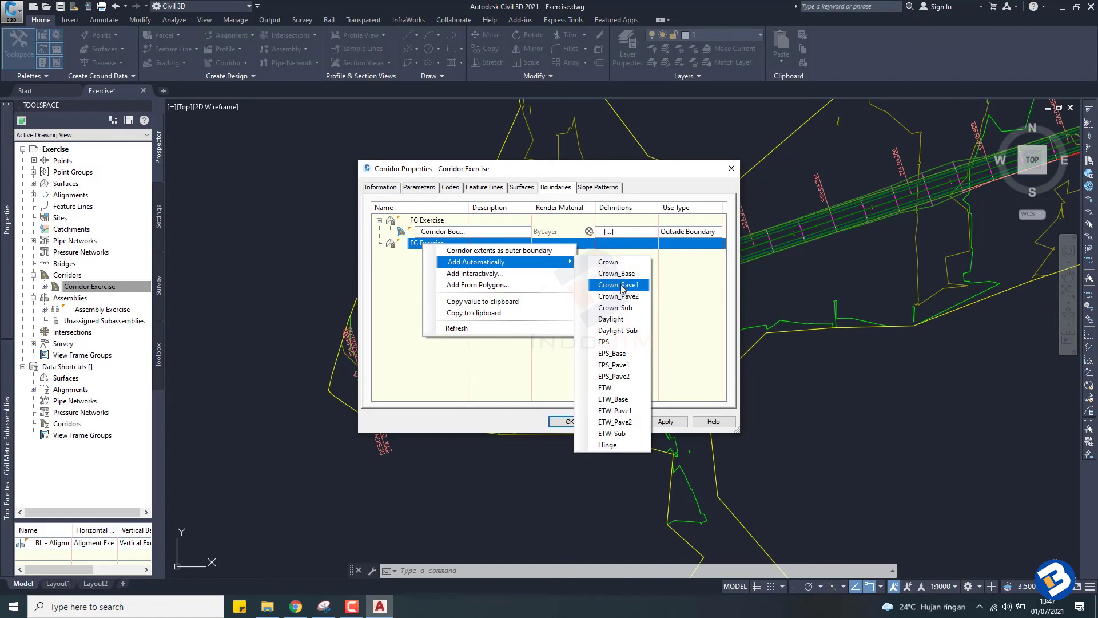
click(613, 318)
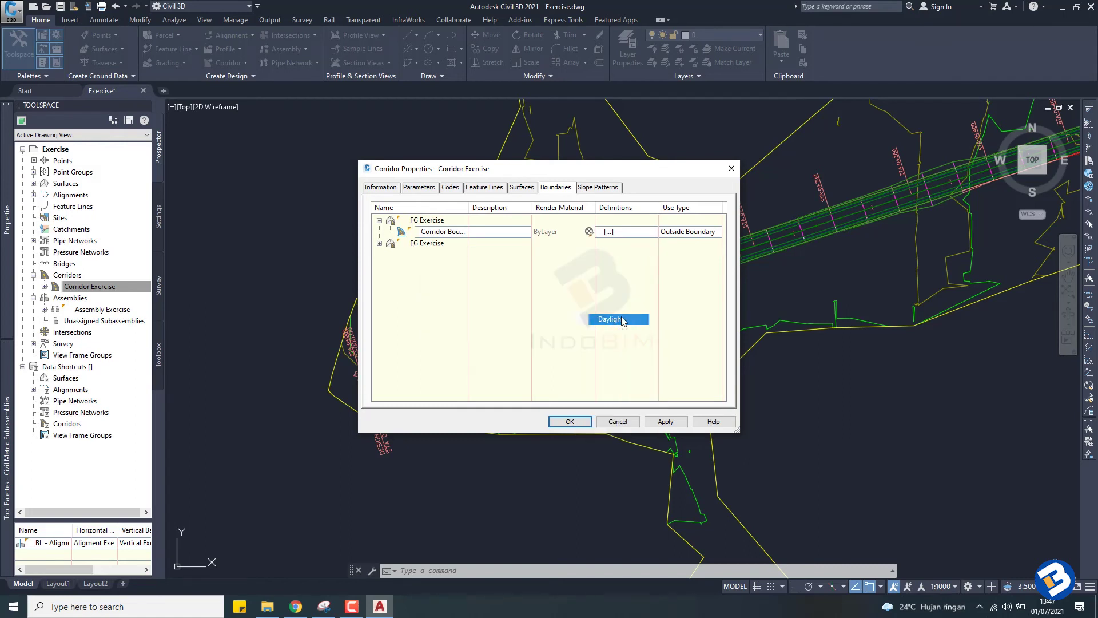
click(601, 189)
click(555, 187)
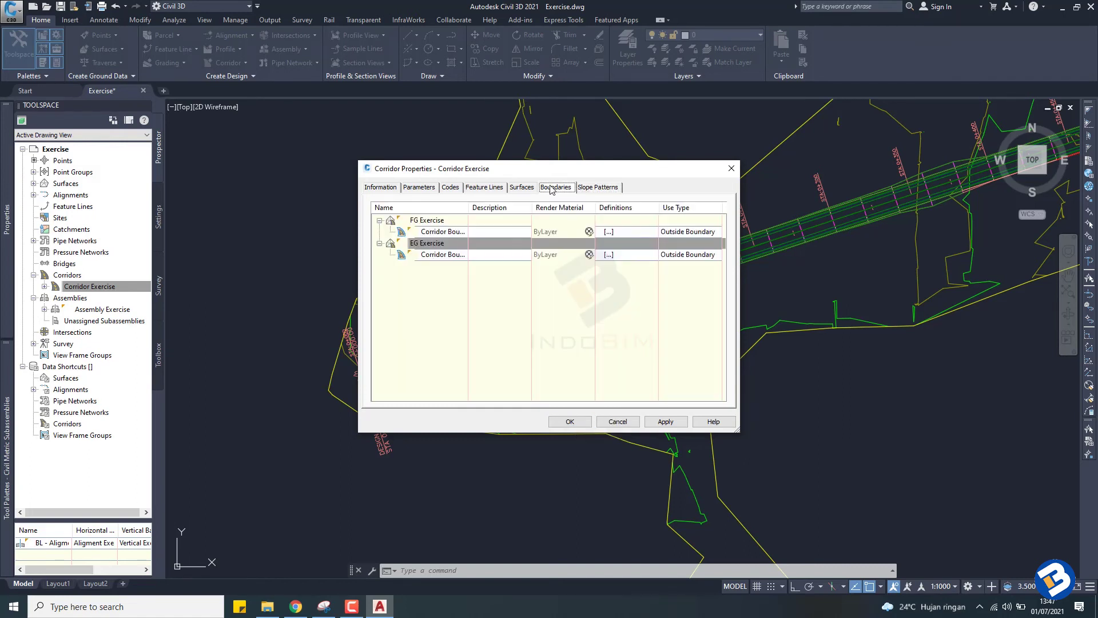
click(522, 187)
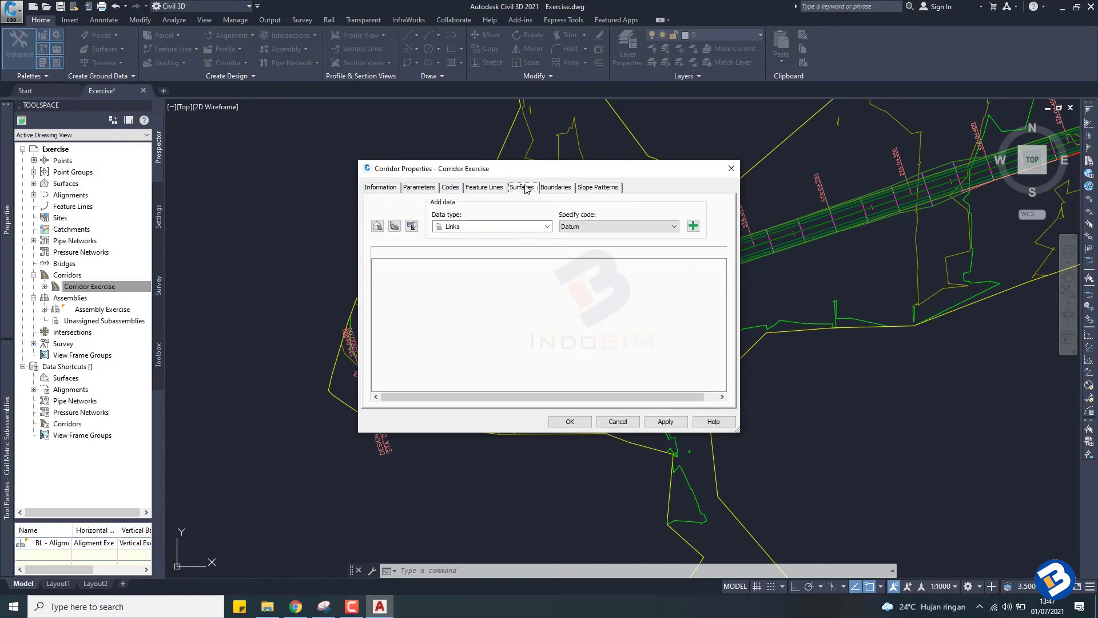
Step: Use Set all Targets to map both DaylightBench targets to Surface Exercise
click(482, 190)
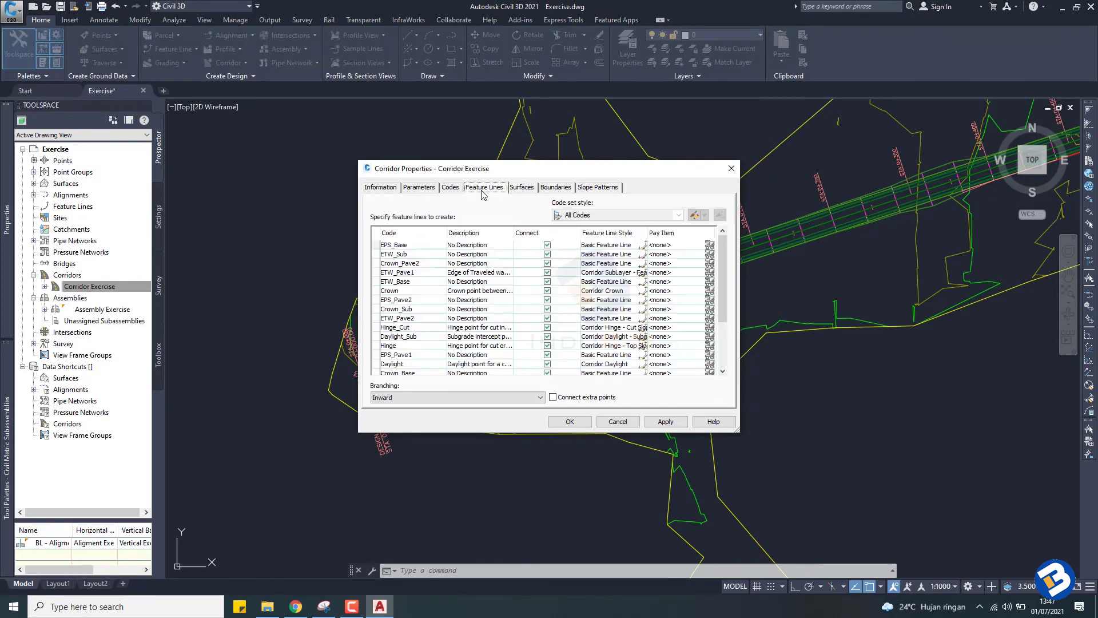
click(451, 189)
click(426, 189)
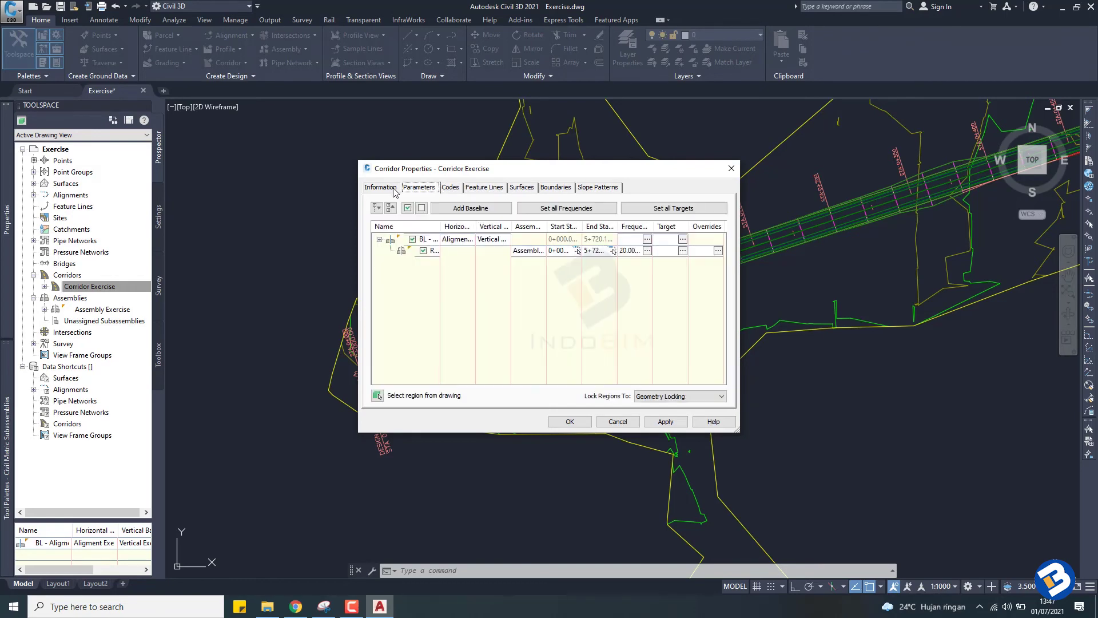
click(643, 208)
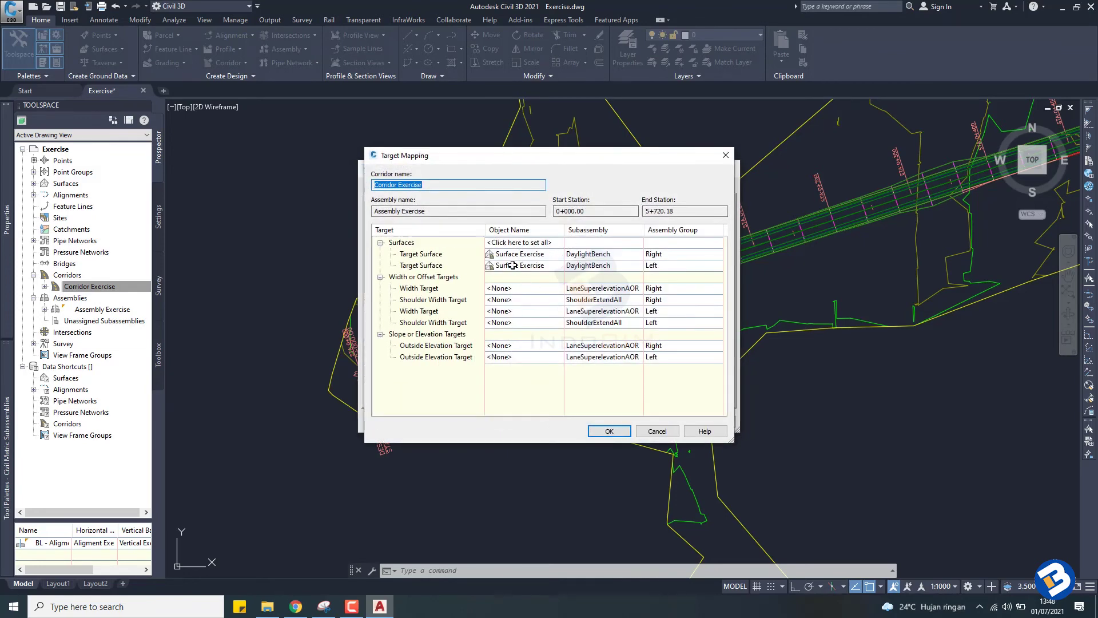
click(628, 435)
click(380, 187)
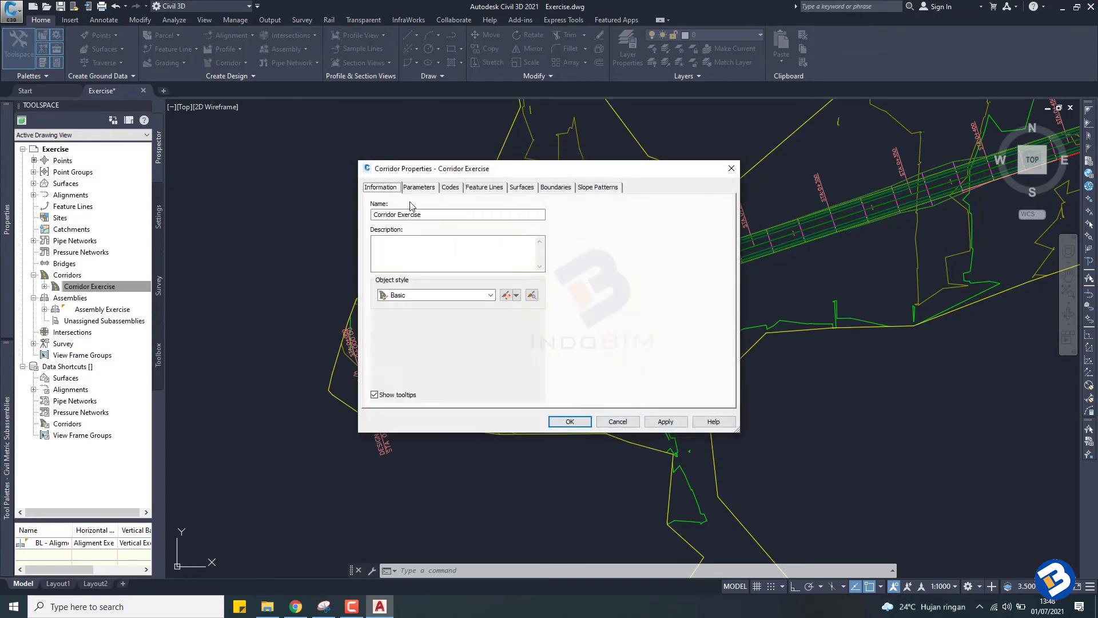
click(543, 191)
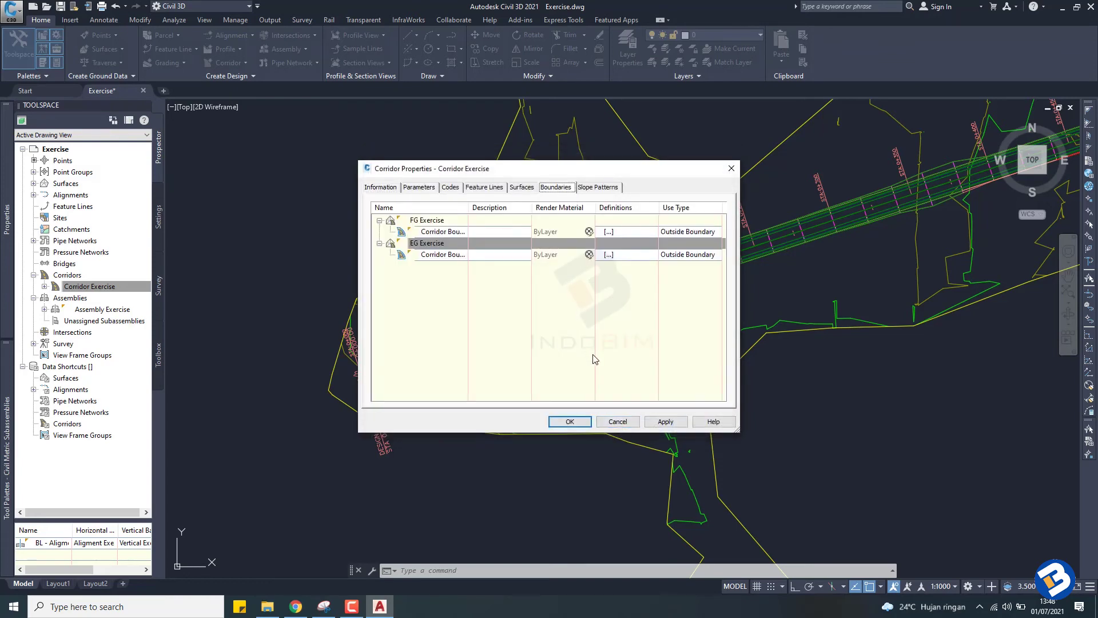
Step: Apply the surface changes, rebuild Corridor Exercise, and close Corridor Properties
click(665, 423)
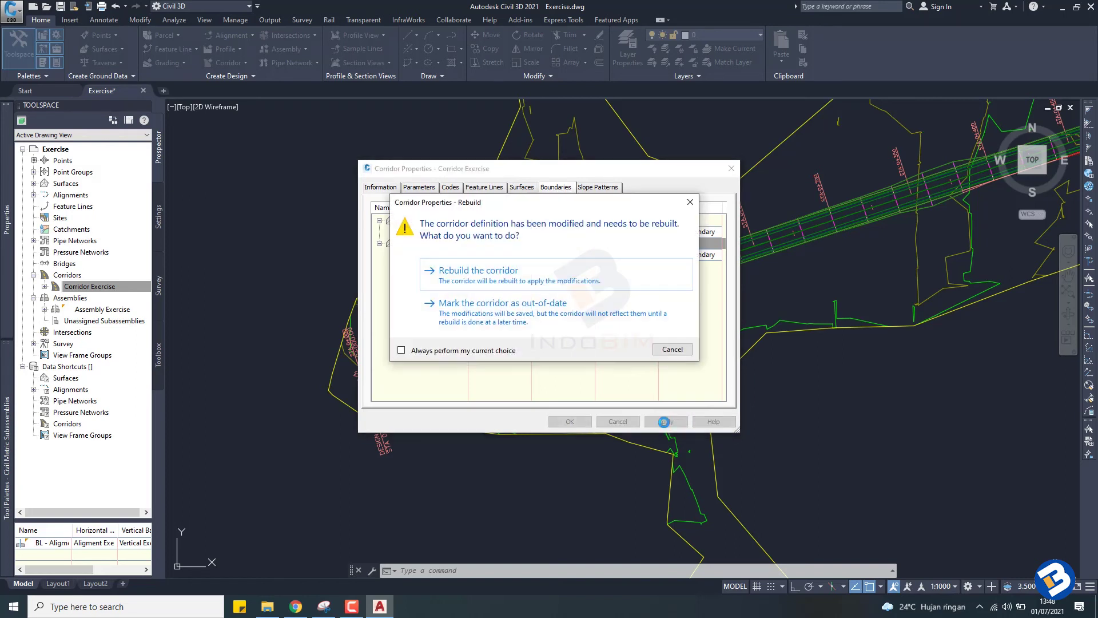
click(506, 273)
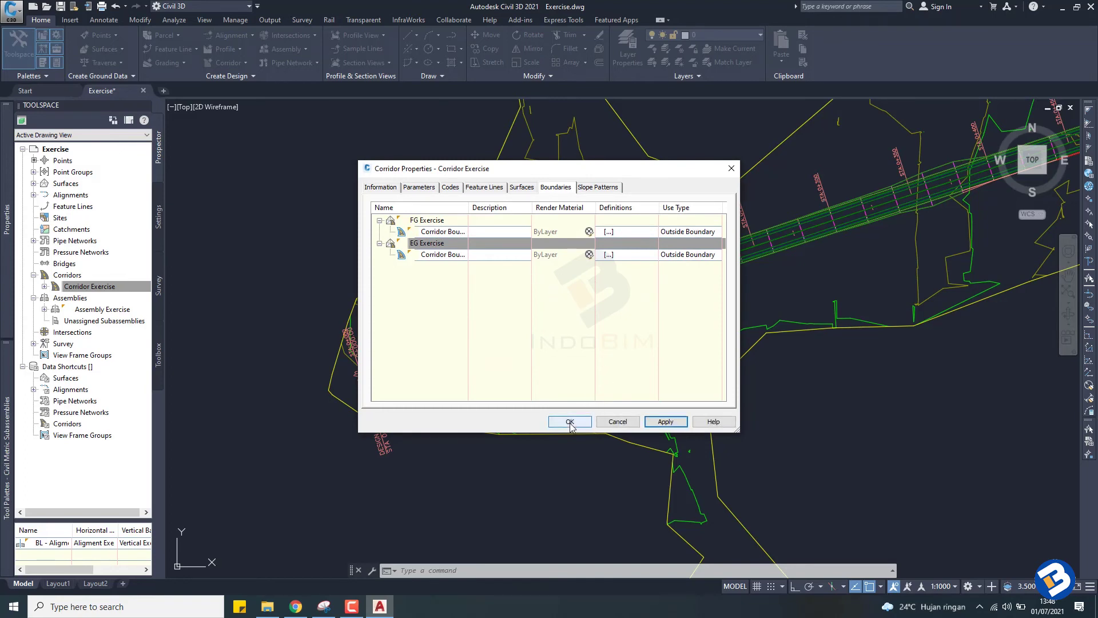
click(570, 422)
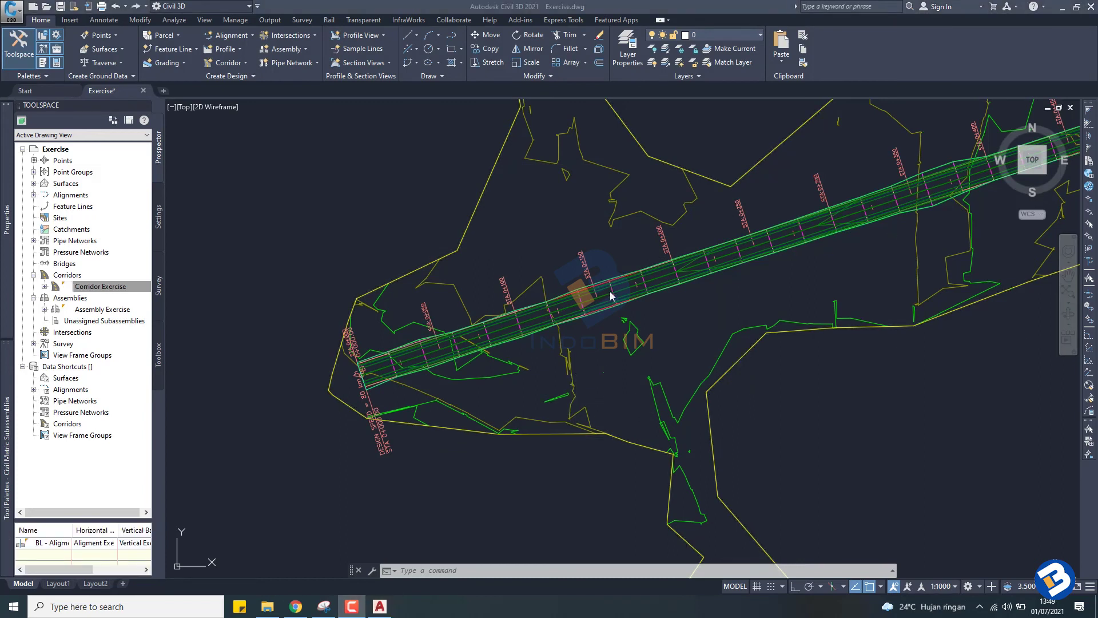
scroll(665, 385, down, 3)
scroll(666, 385, down, 3)
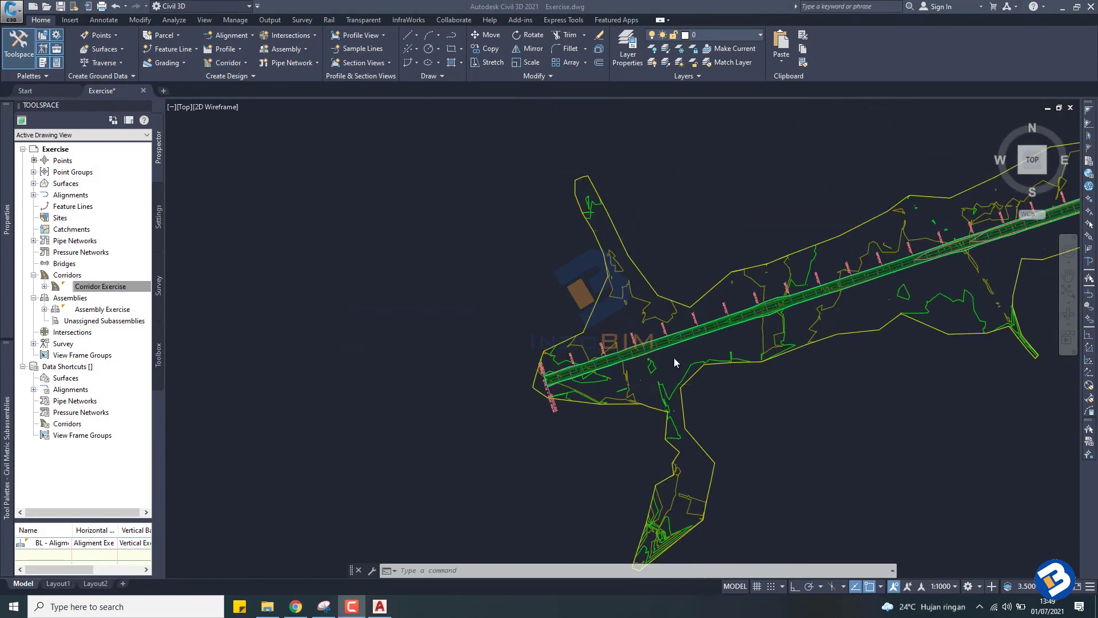
scroll(732, 337, up, 5)
scroll(730, 333, down, 5)
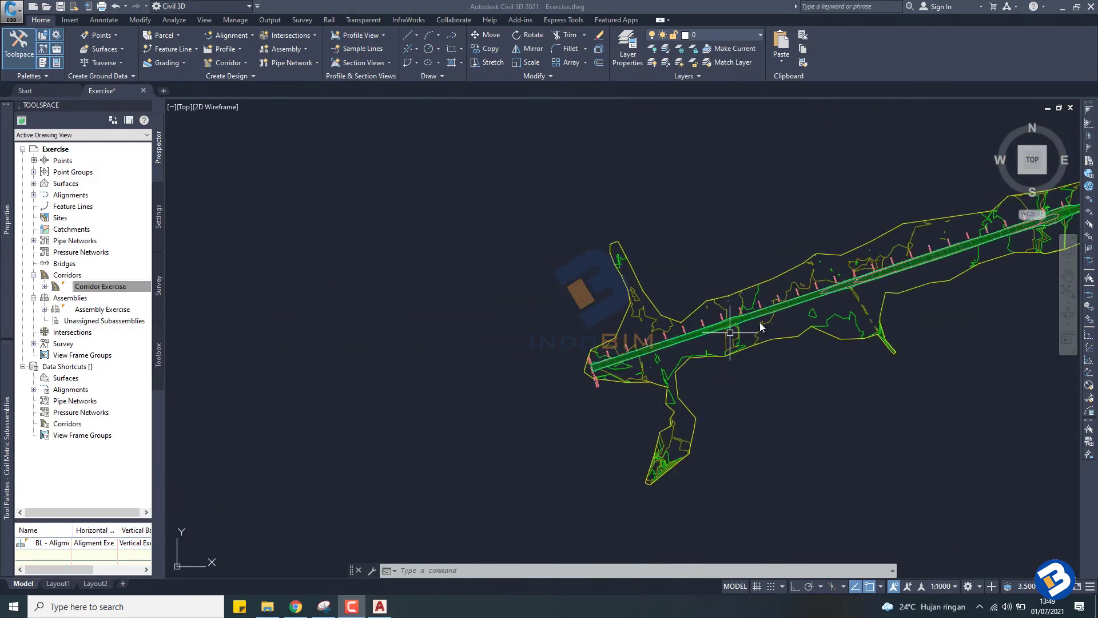
scroll(749, 317, up, 5)
scroll(743, 314, up, 2)
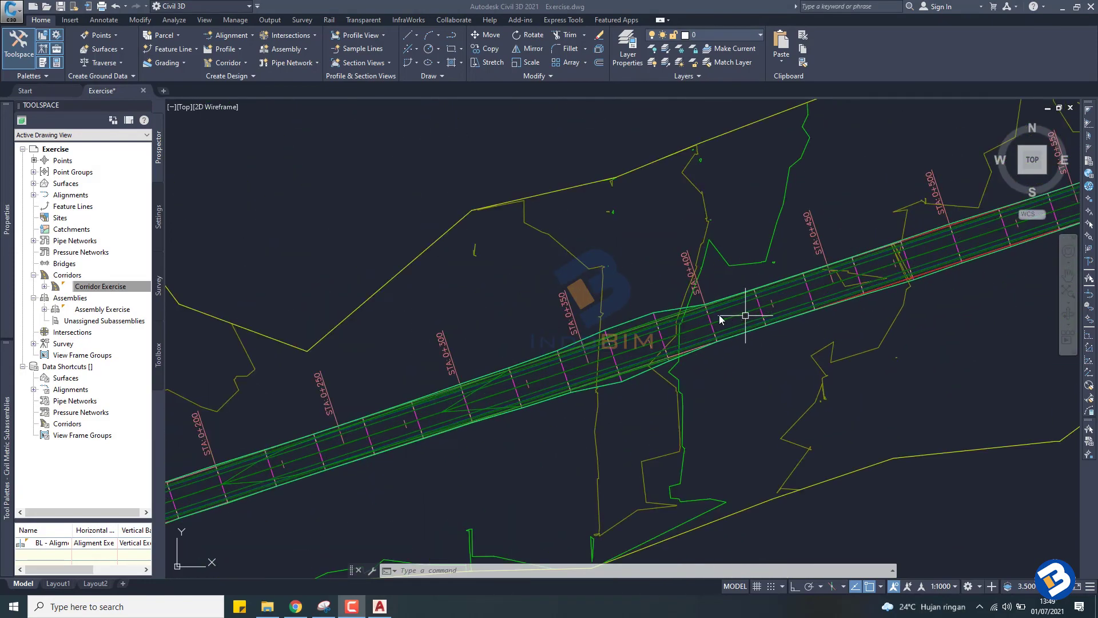
scroll(719, 314, down, 3)
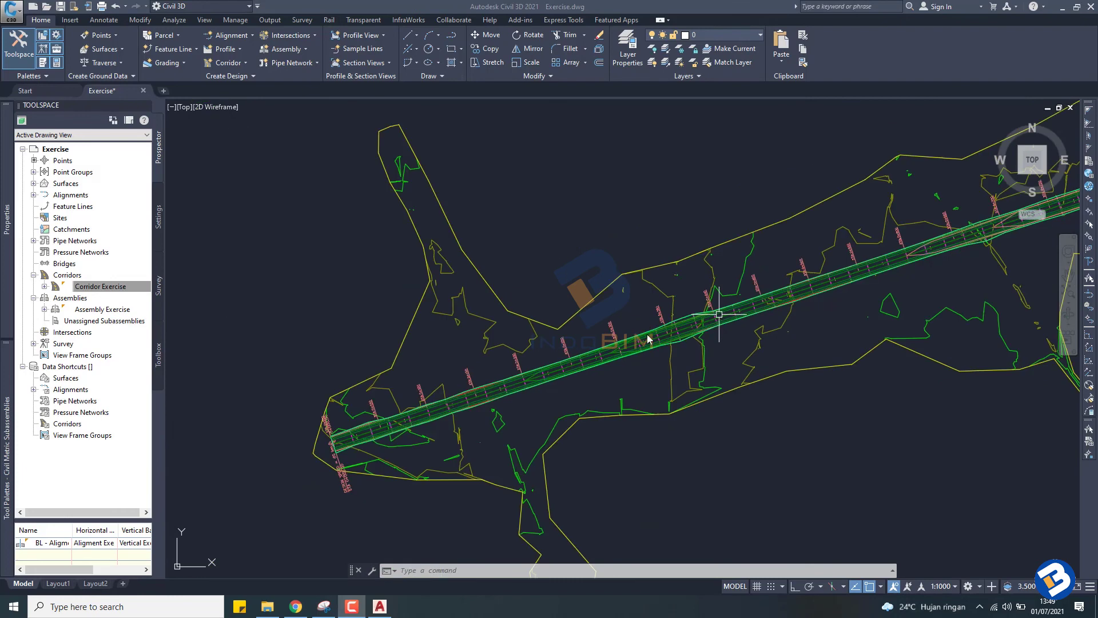
scroll(656, 356, up, 3)
scroll(655, 355, down, 3)
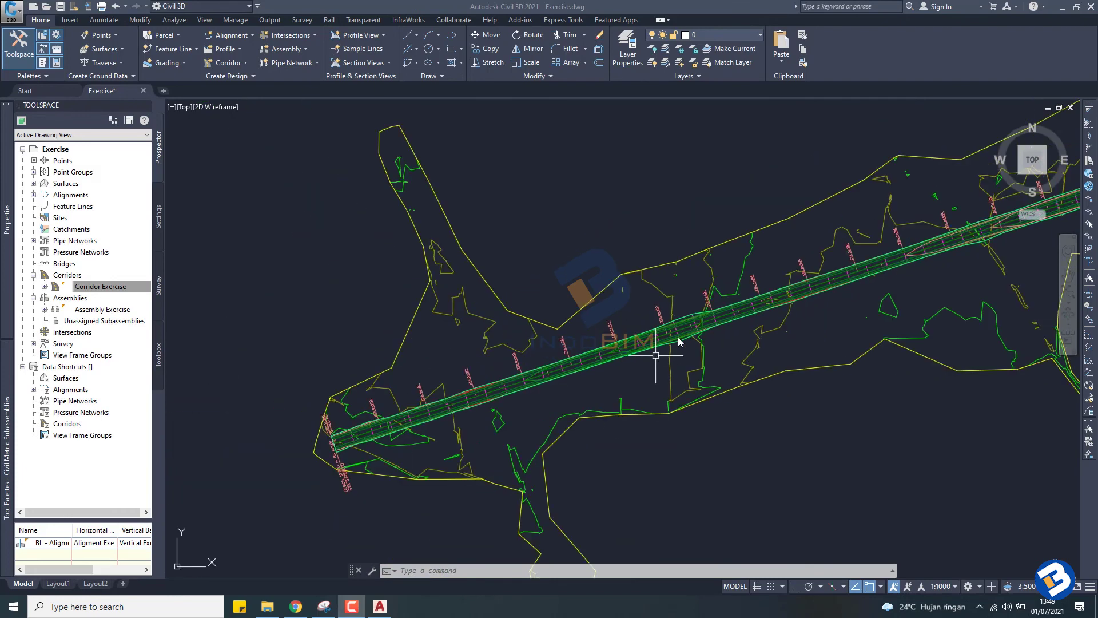
scroll(678, 338, up, 1)
scroll(678, 337, up, 2)
scroll(679, 336, down, 2)
scroll(678, 336, down, 1)
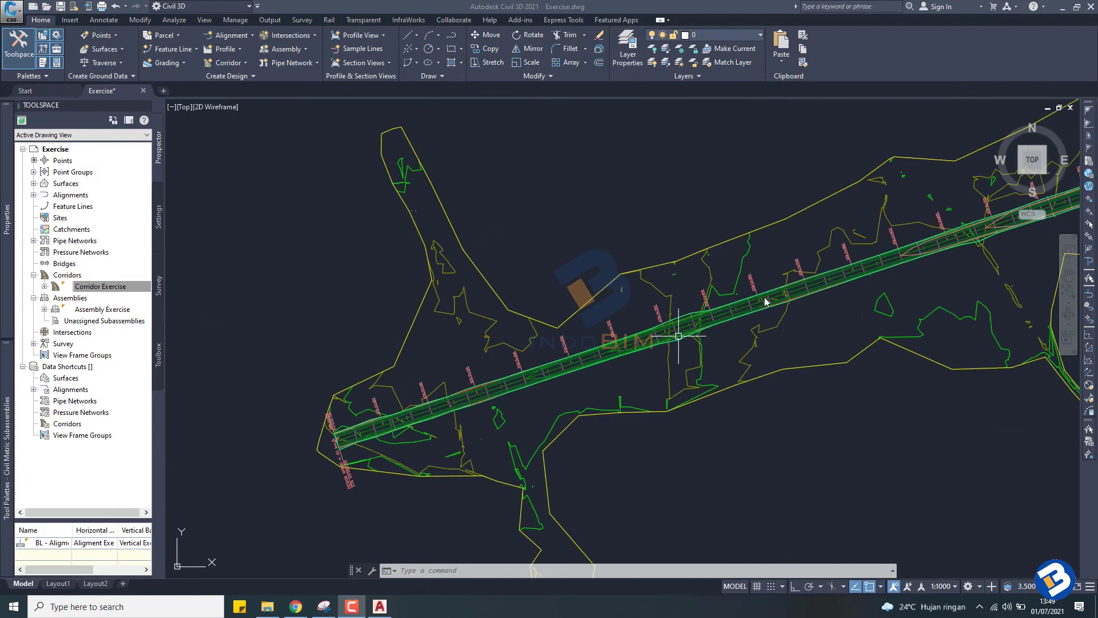
scroll(609, 351, up, 4)
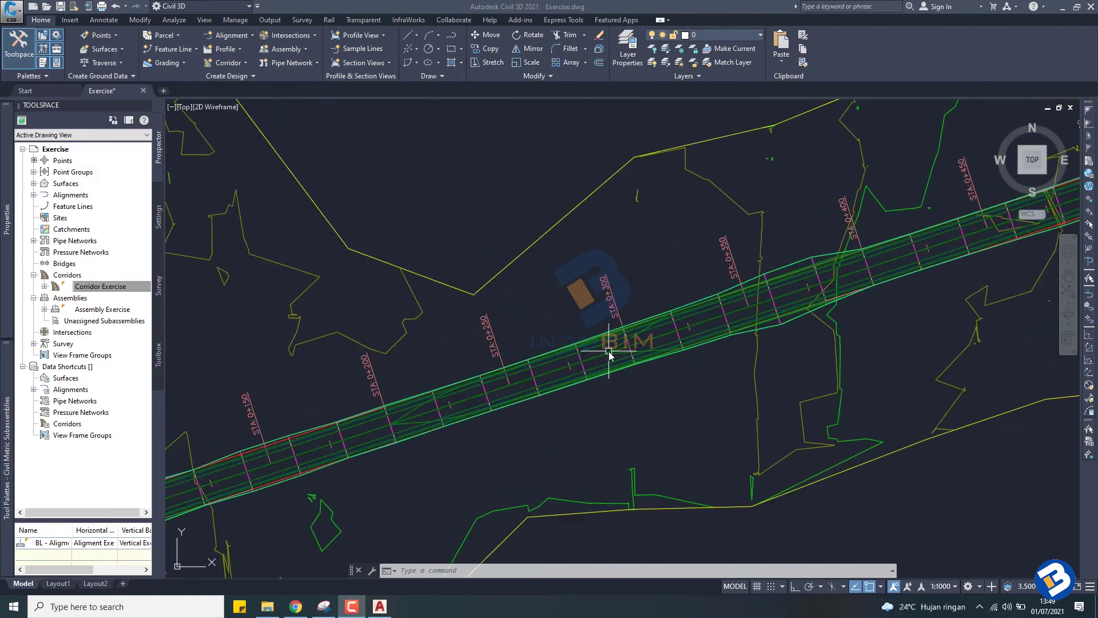
scroll(608, 351, up, 1)
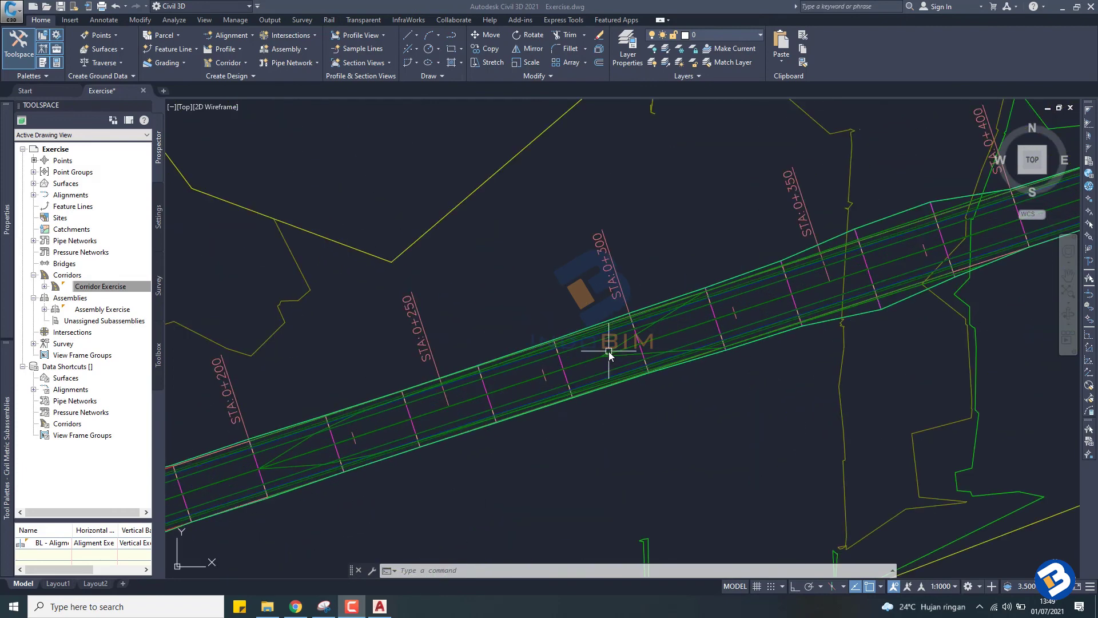
scroll(608, 351, up, 1)
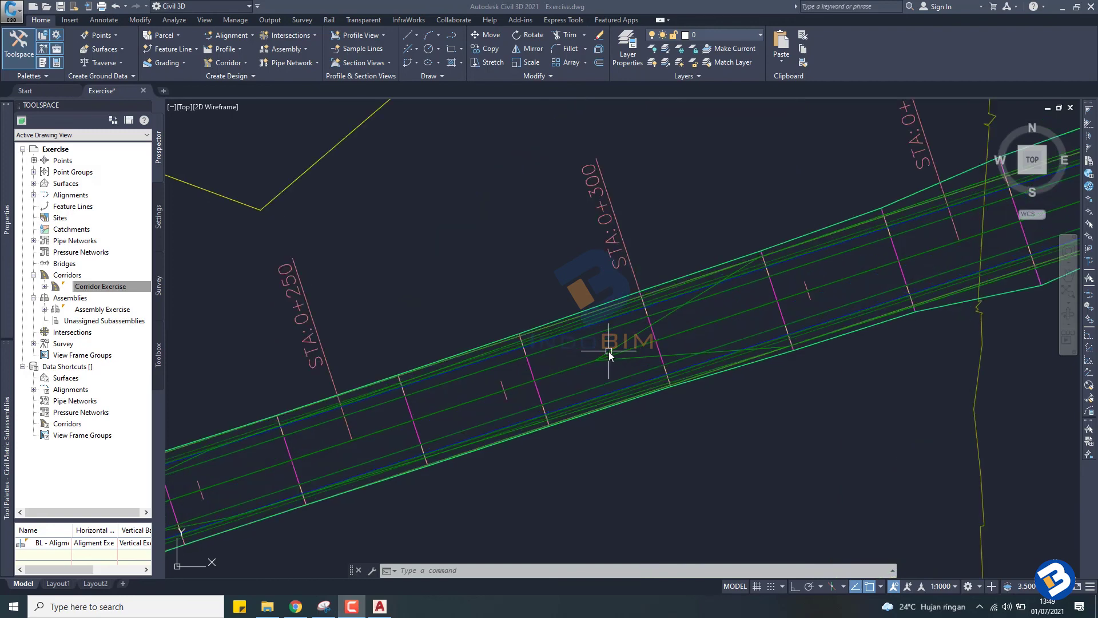
scroll(609, 351, down, 5)
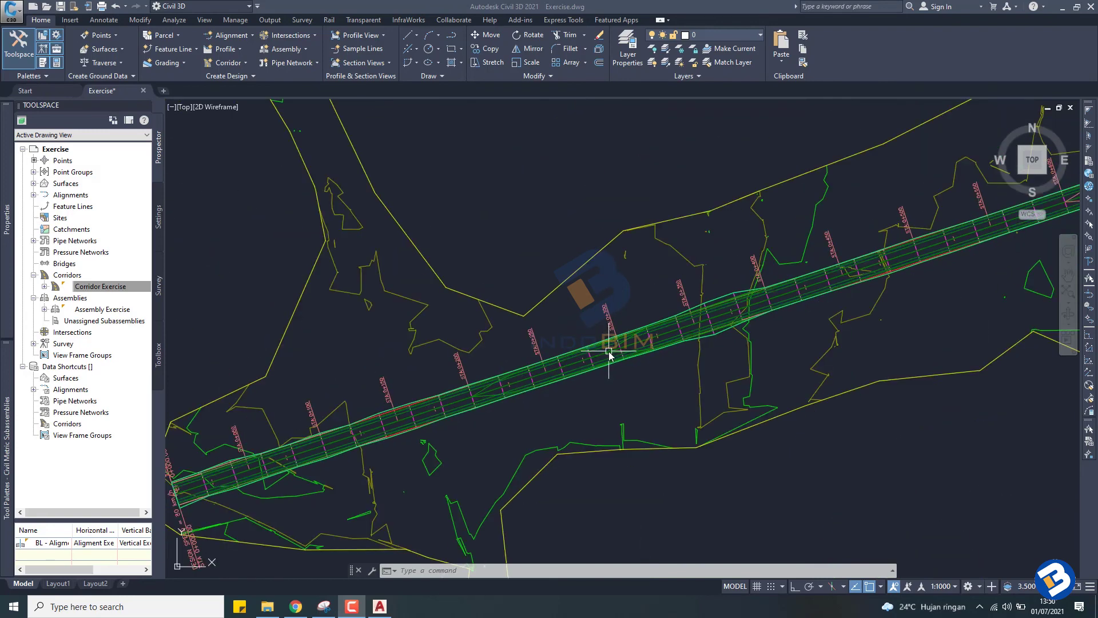
scroll(608, 351, up, 5)
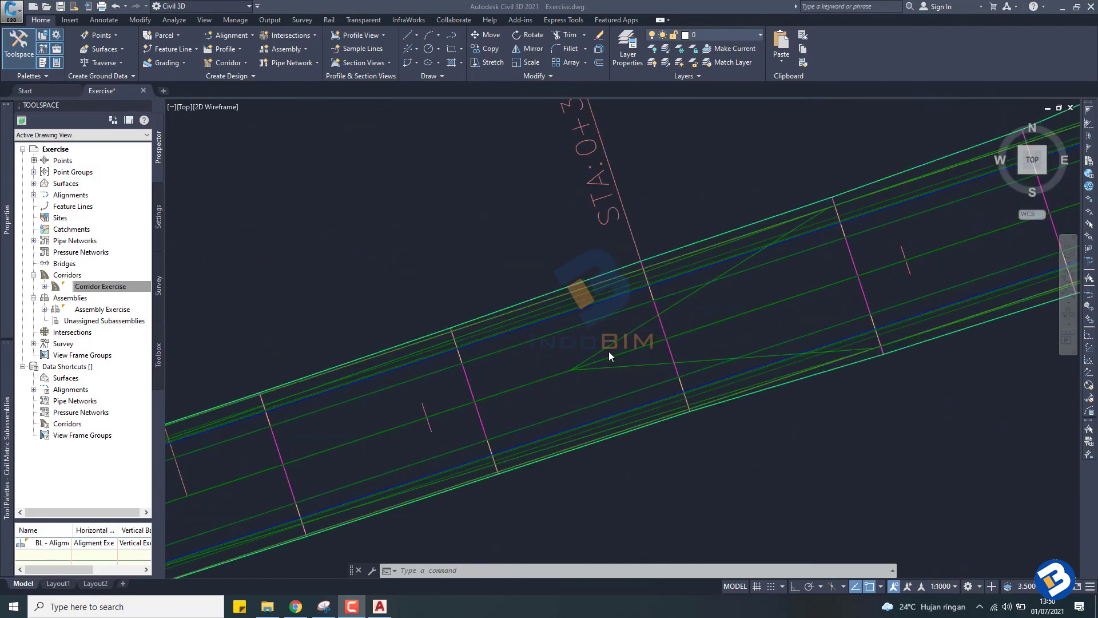
scroll(608, 351, down, 3)
scroll(608, 351, up, 3)
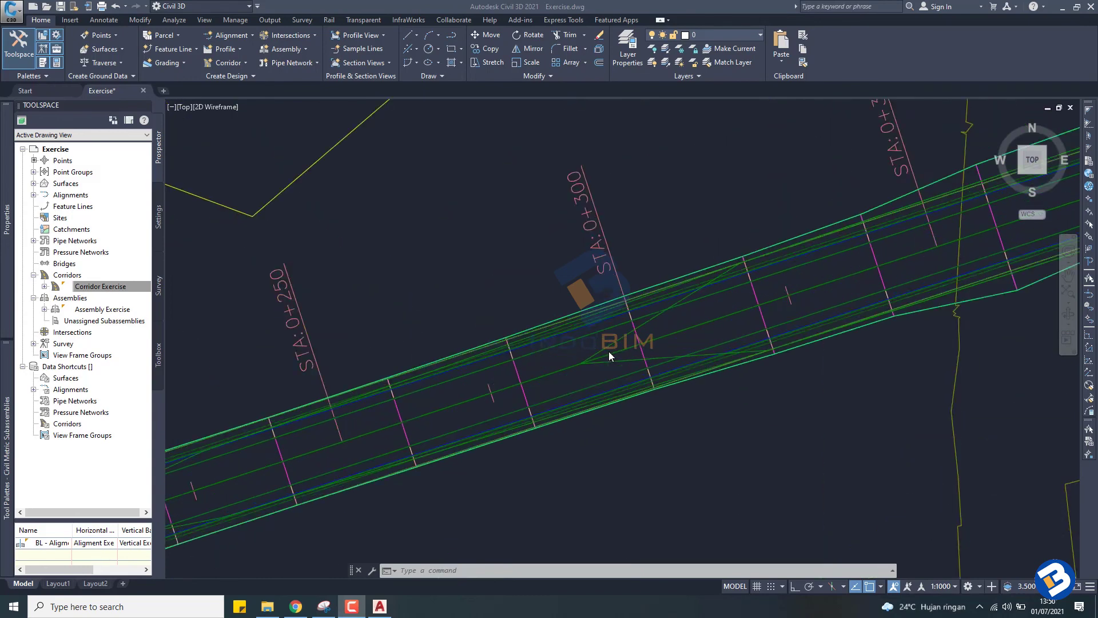
scroll(608, 351, up, 2)
scroll(608, 351, down, 3)
scroll(608, 351, down, 2)
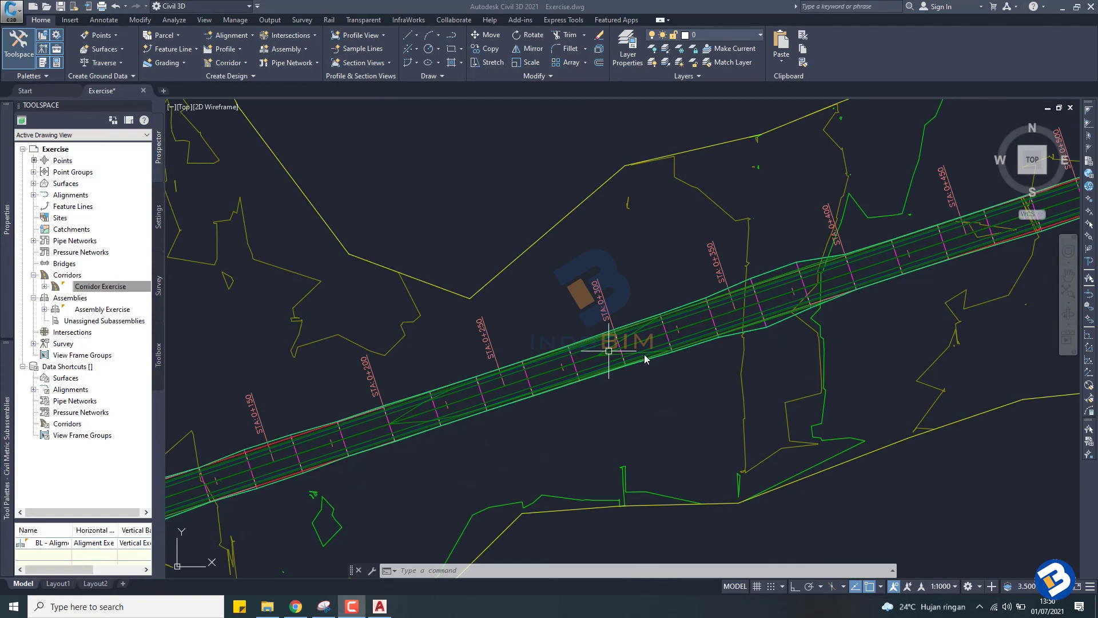
scroll(645, 360, up, 2)
scroll(644, 357, up, 4)
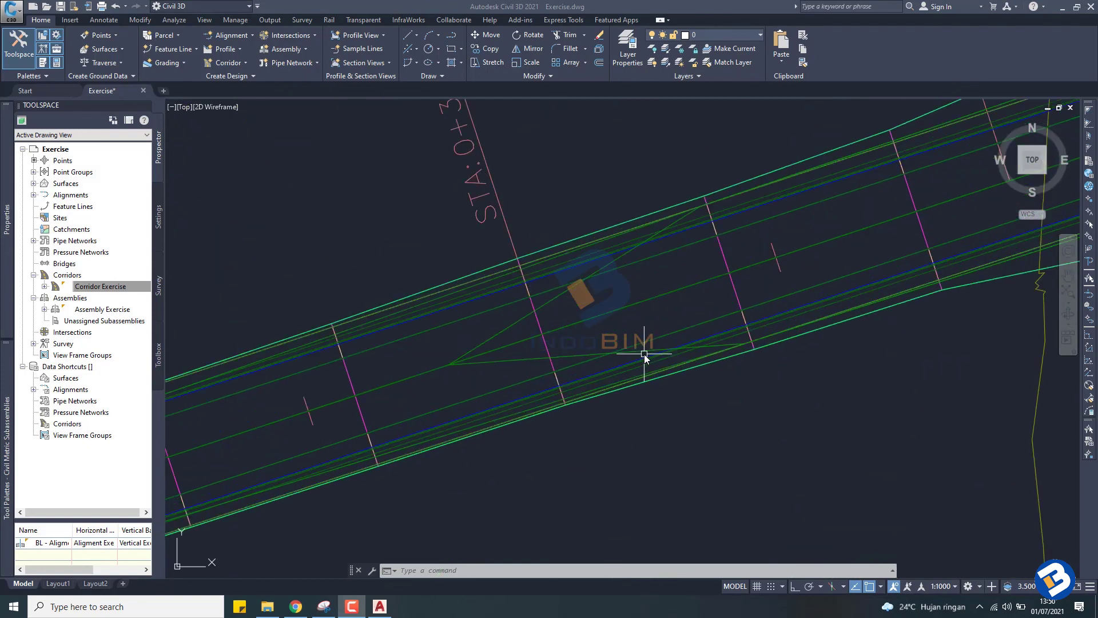
scroll(644, 353, down, 5)
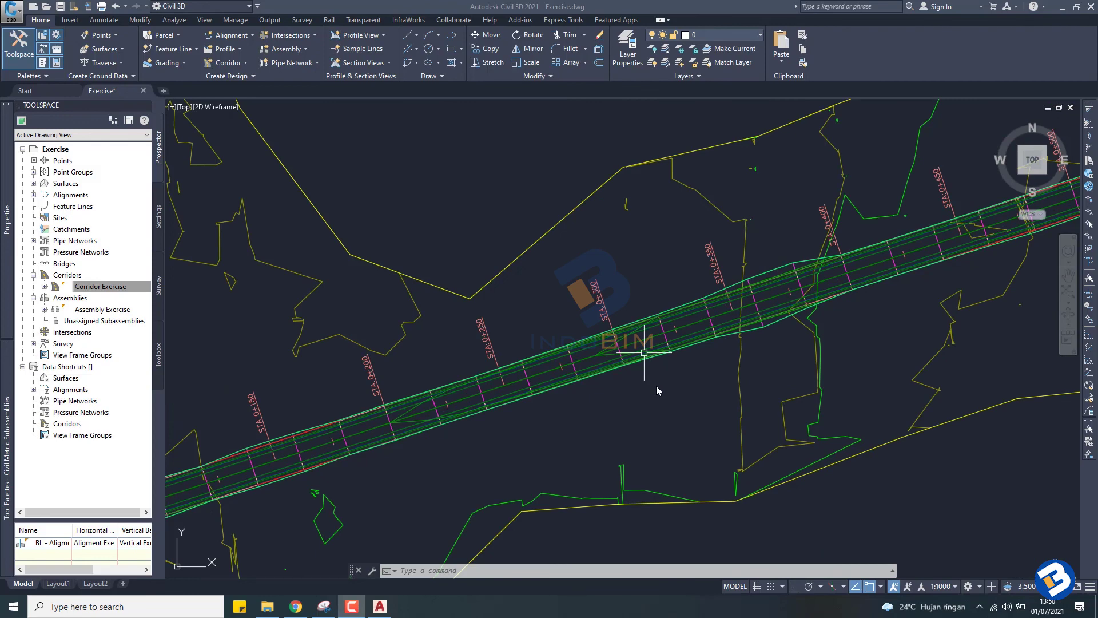
scroll(656, 384, up, 2)
scroll(656, 384, up, 2)
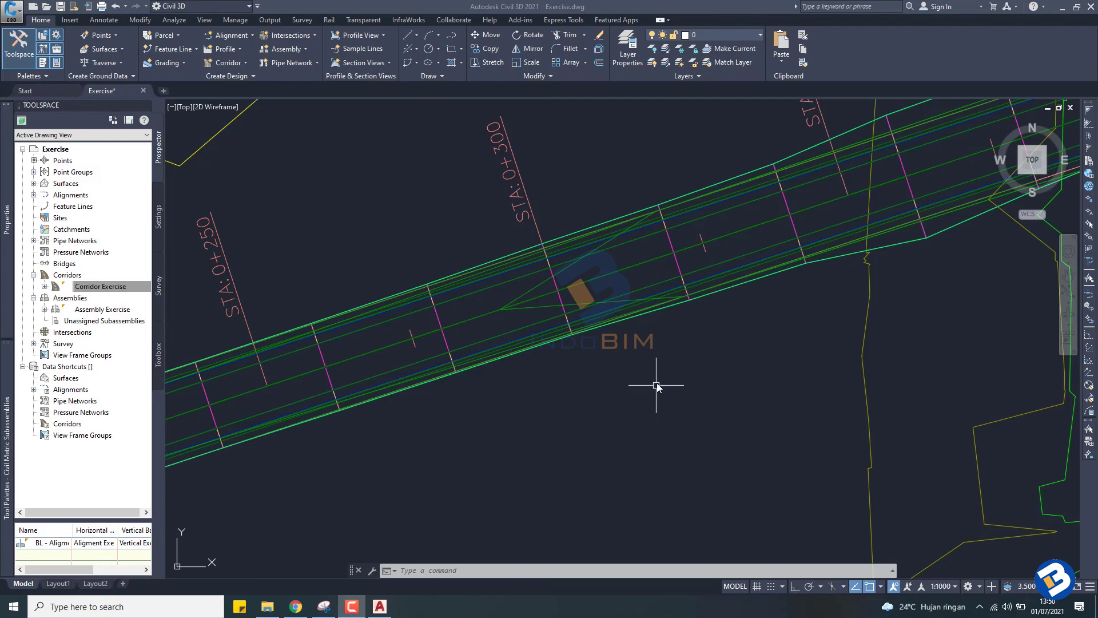
scroll(656, 385, down, 3)
scroll(656, 383, down, 2)
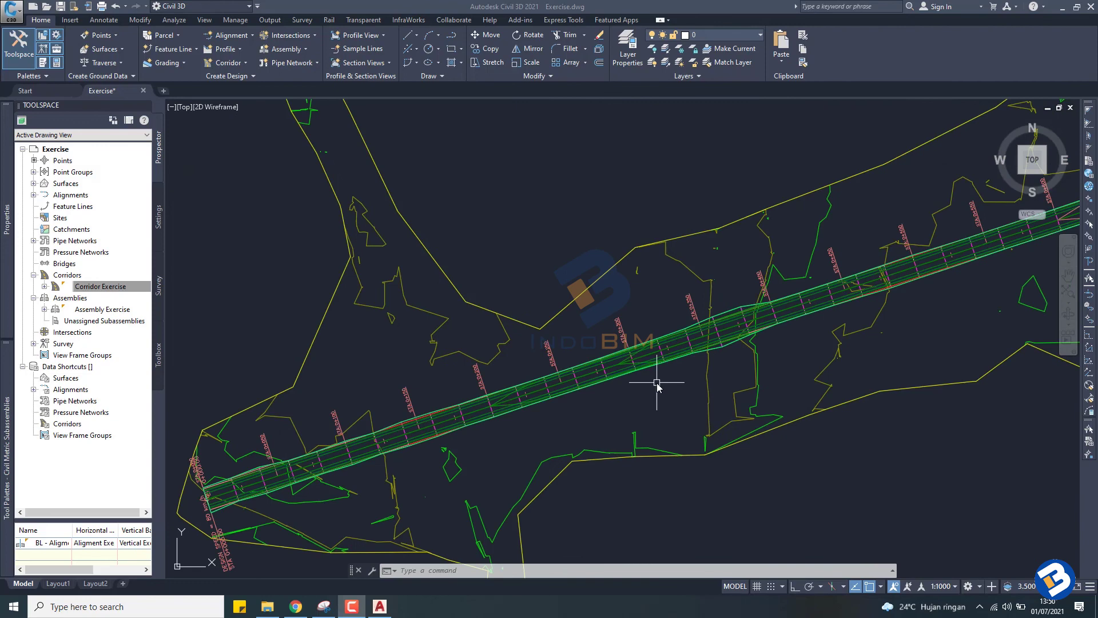